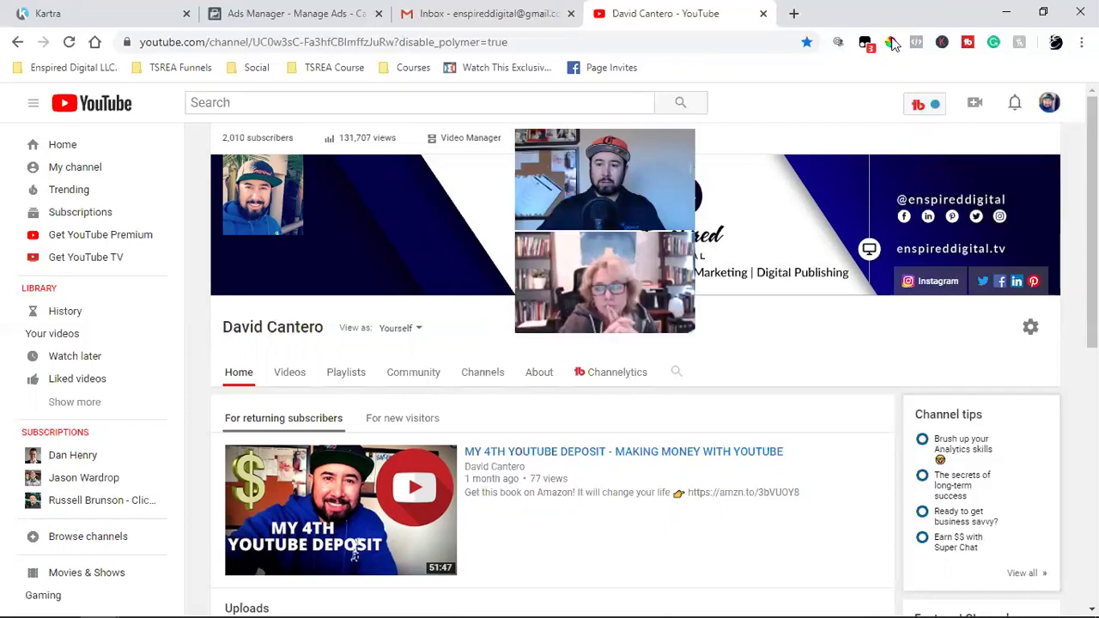
Choose Upload video from the Create camera menu in YouTube Studio.
left_click(976, 107)
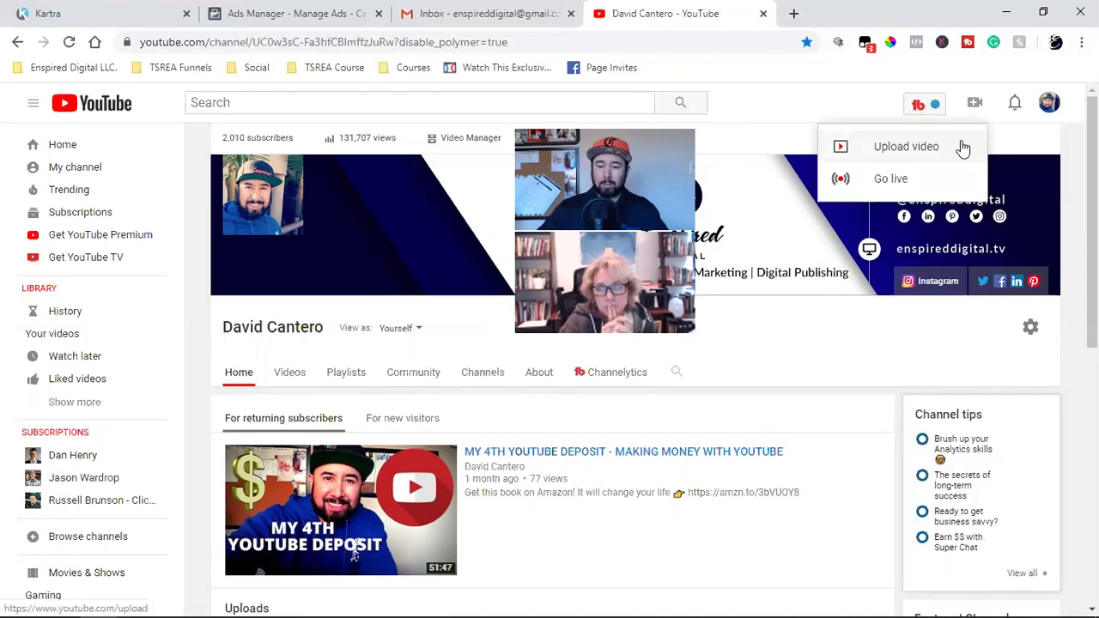
left_click(962, 149)
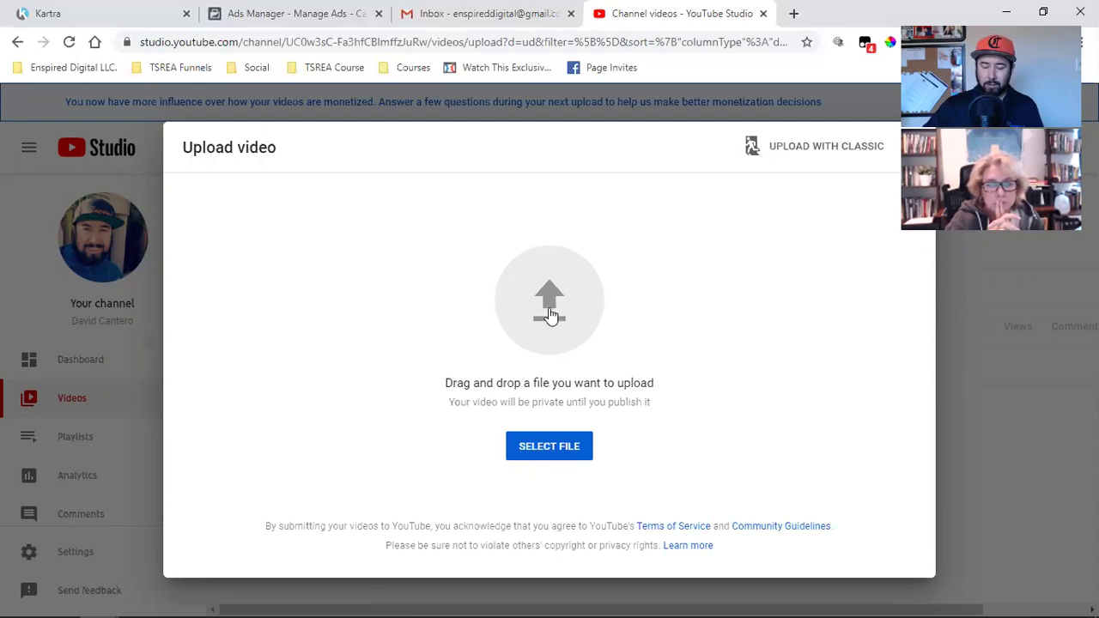
Upload 200-Sycamore-St-LONG-INTRO-480p-MP4 from the Downloads folder as a new draft.
left_click(549, 448)
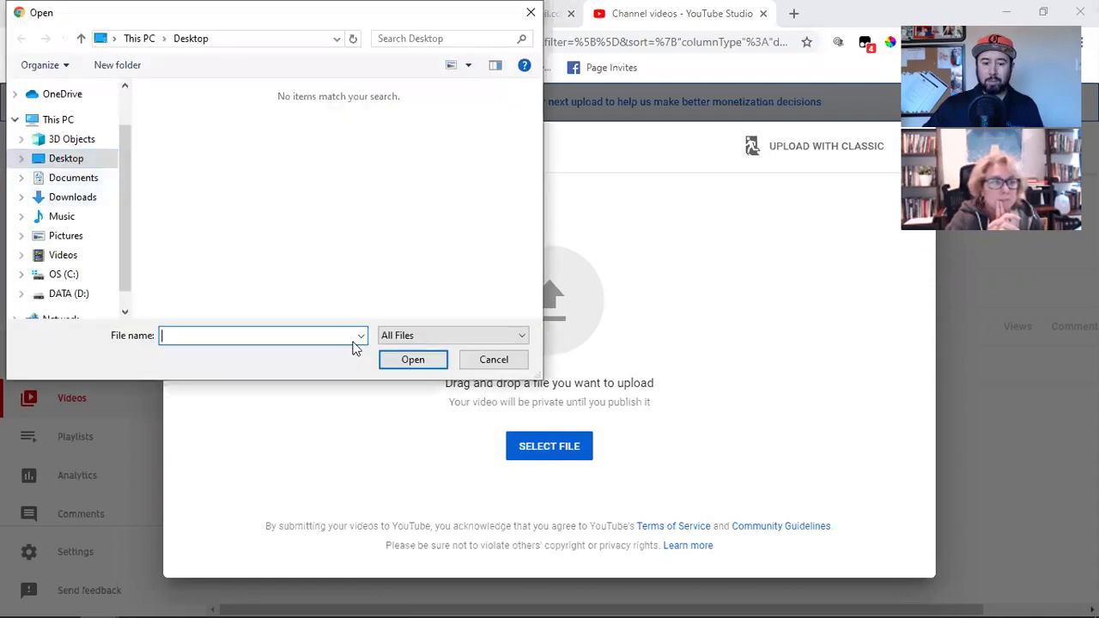
left_click(492, 358)
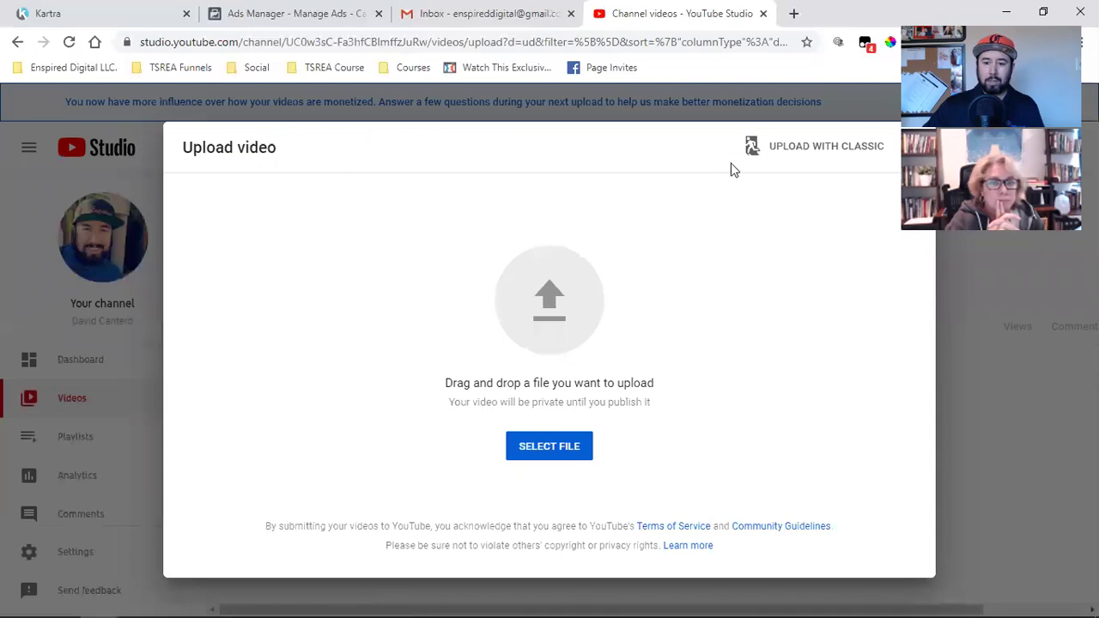
left_click(576, 445)
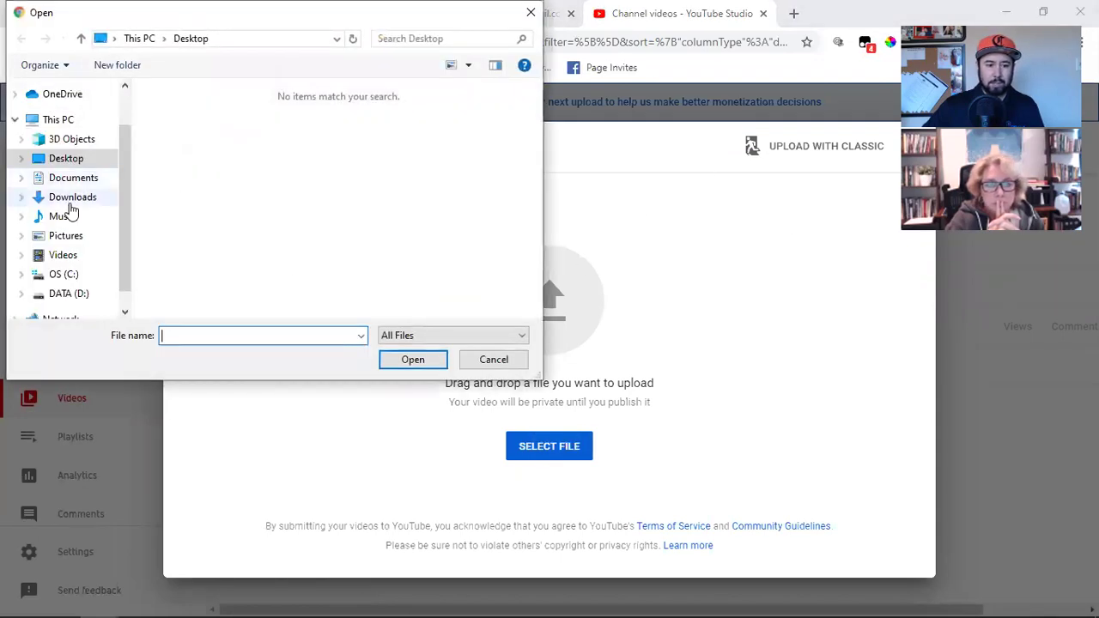
left_click(71, 196)
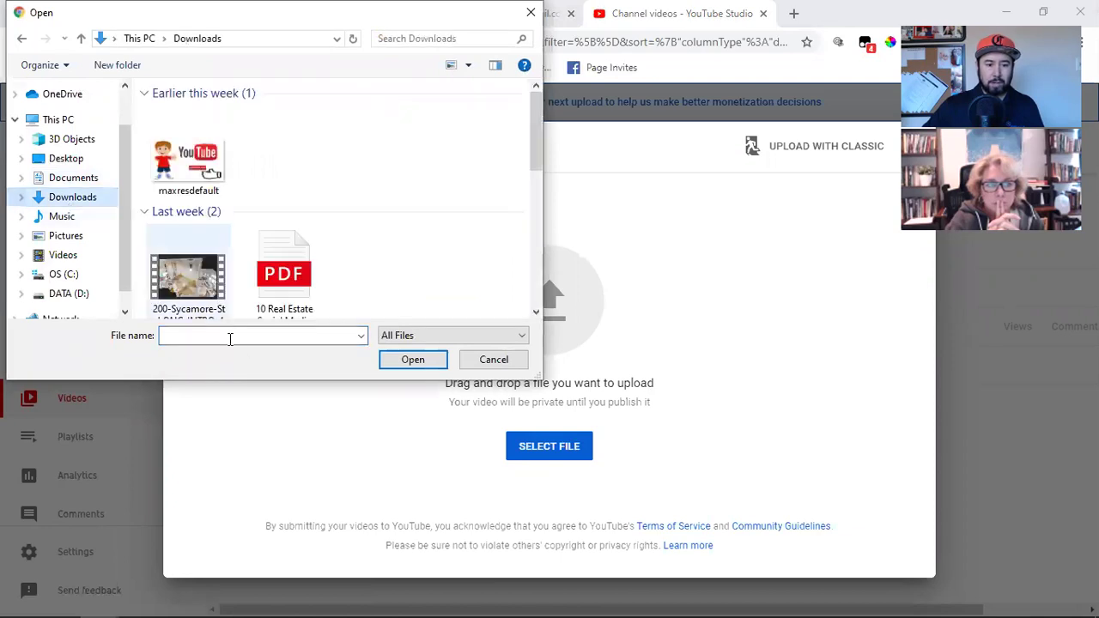
left_click(189, 283)
left_click(395, 367)
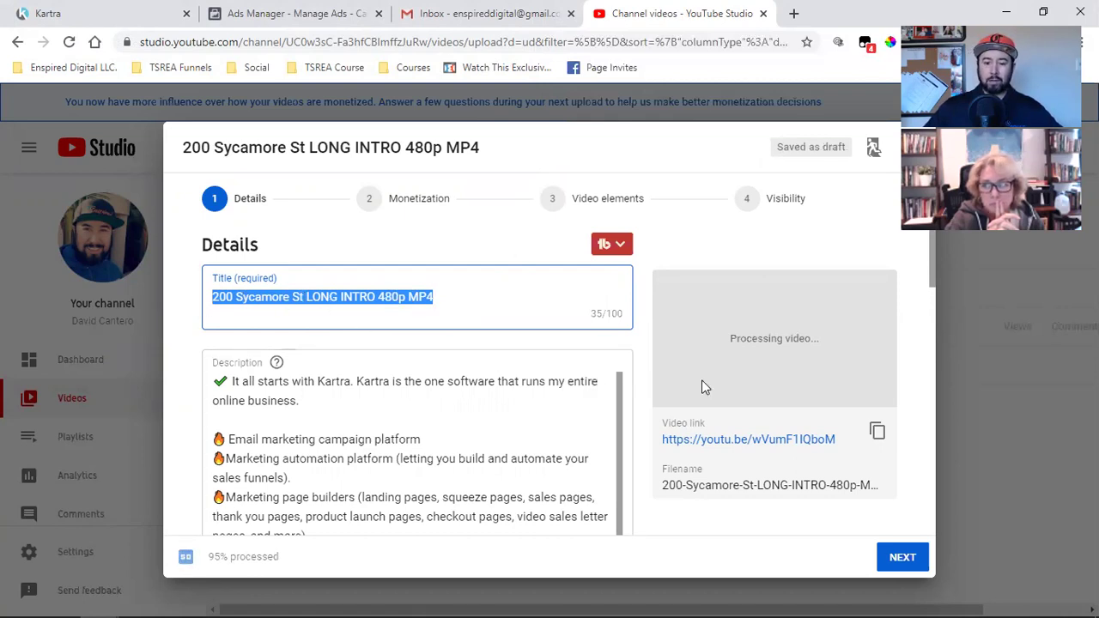
Expand MORE OPTIONS in the Details step to reveal paid promotion and tags settings.
scroll(702, 379, "down", 5)
scroll(701, 387, "down", 8)
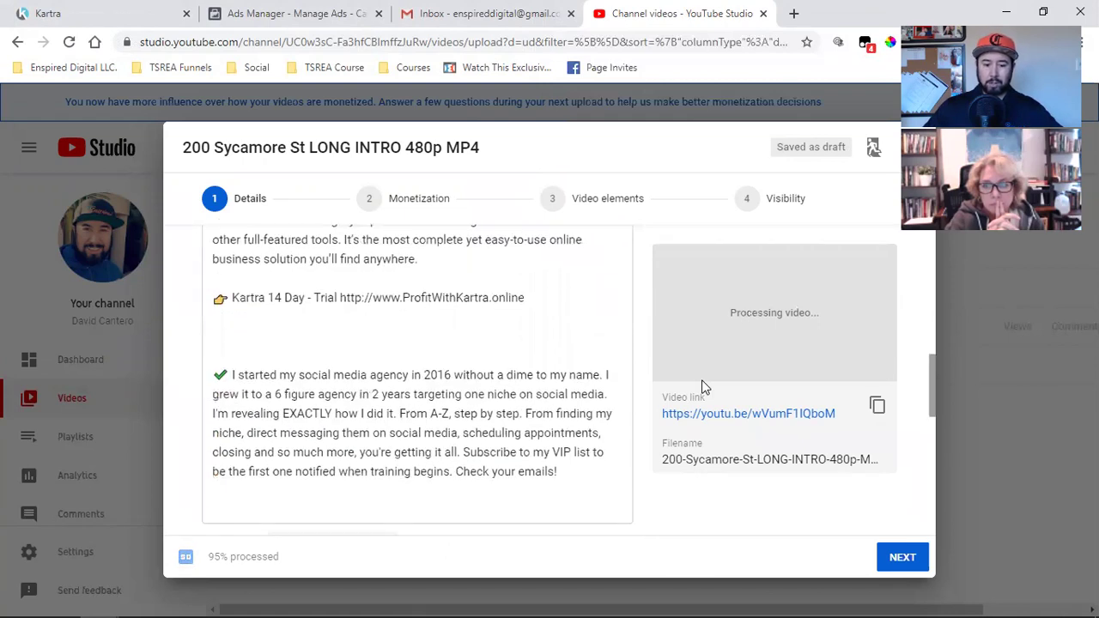
scroll(702, 387, "down", 4)
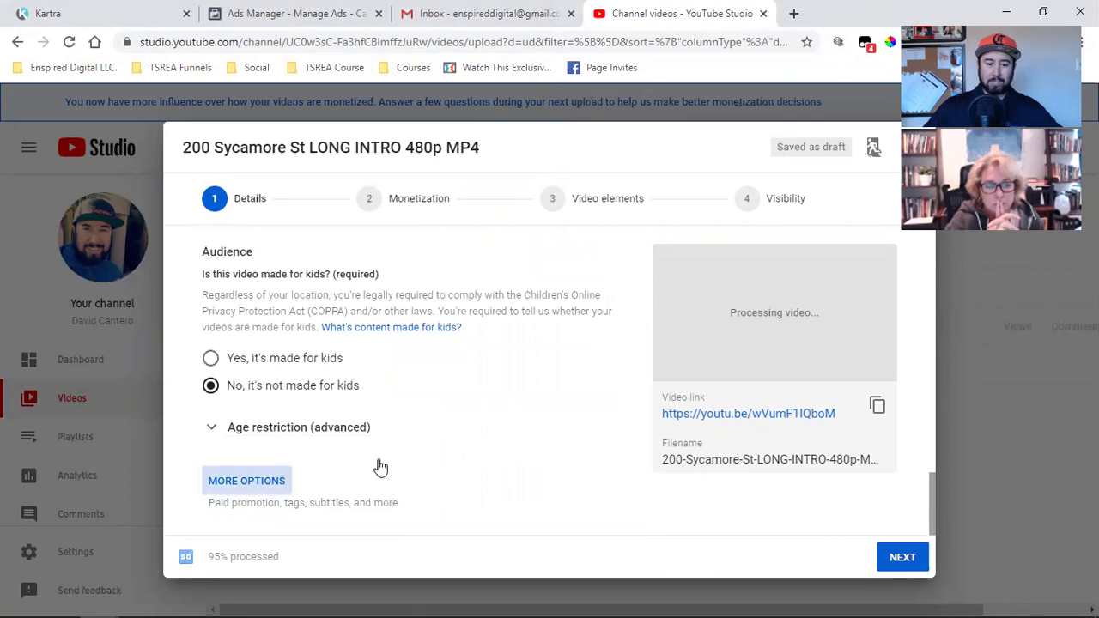
left_click(258, 480)
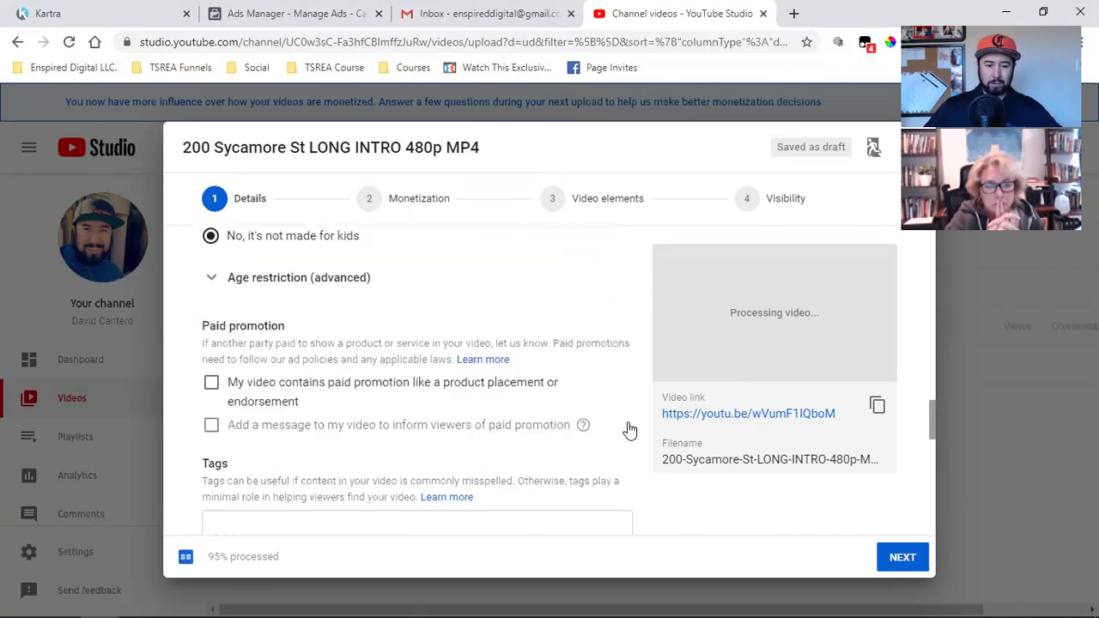
scroll(628, 421, "down", 5)
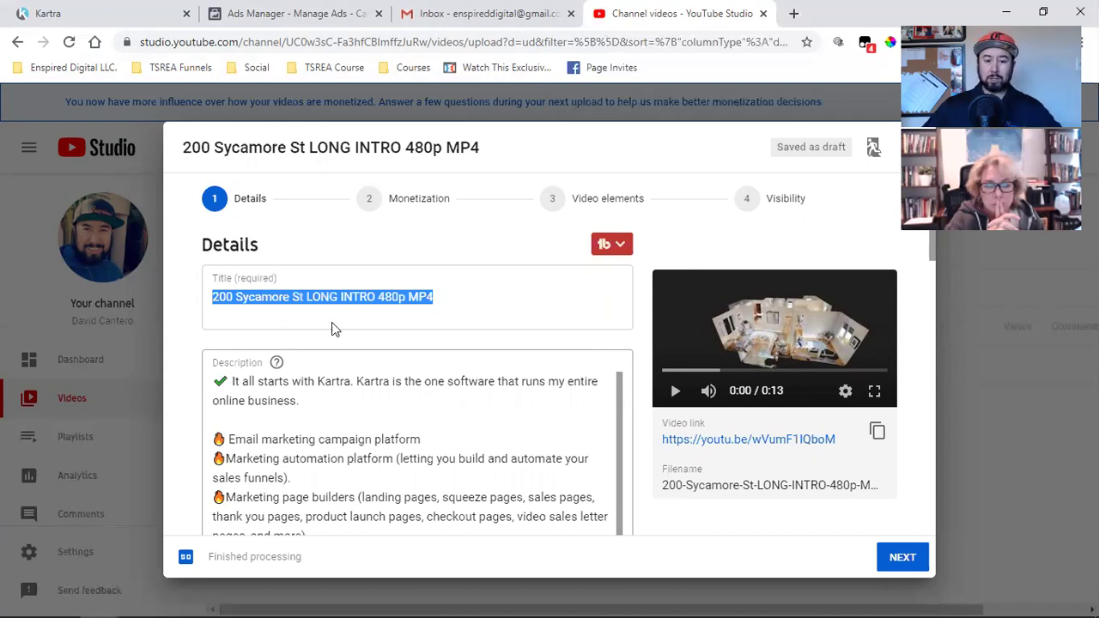
triple_click(291, 297)
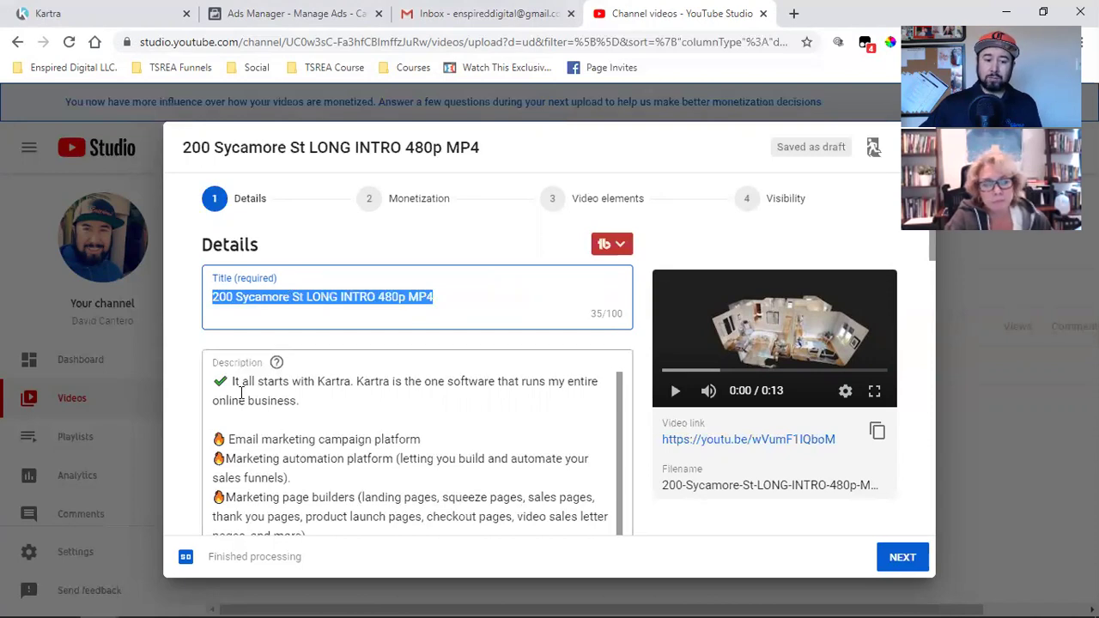
left_click_drag(232, 381, 301, 402)
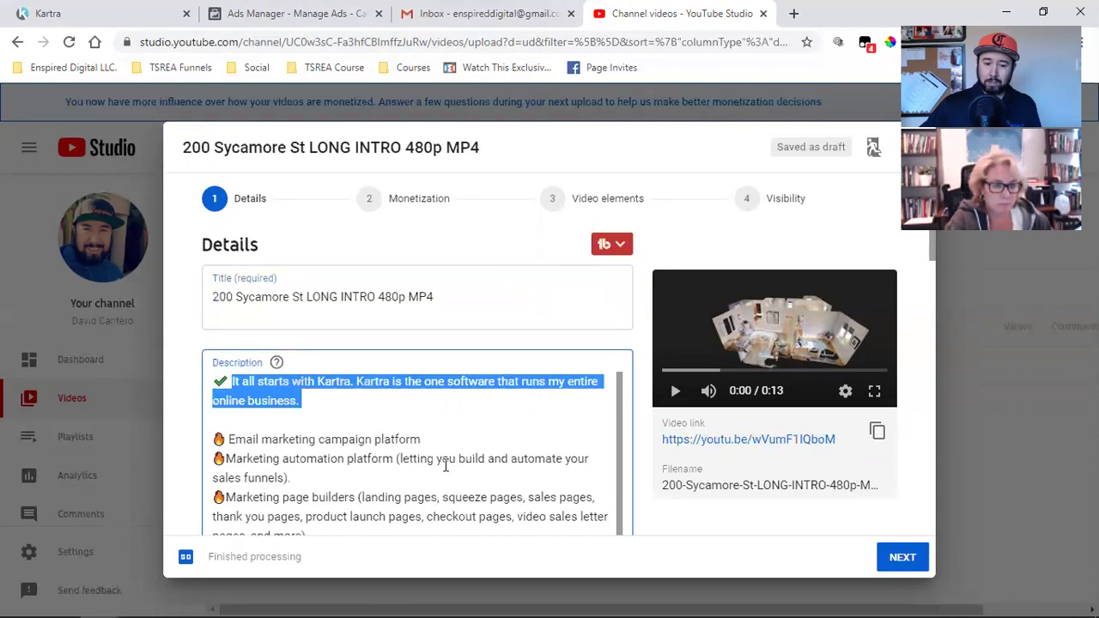
left_click(431, 500, "shift")
left_click(442, 465)
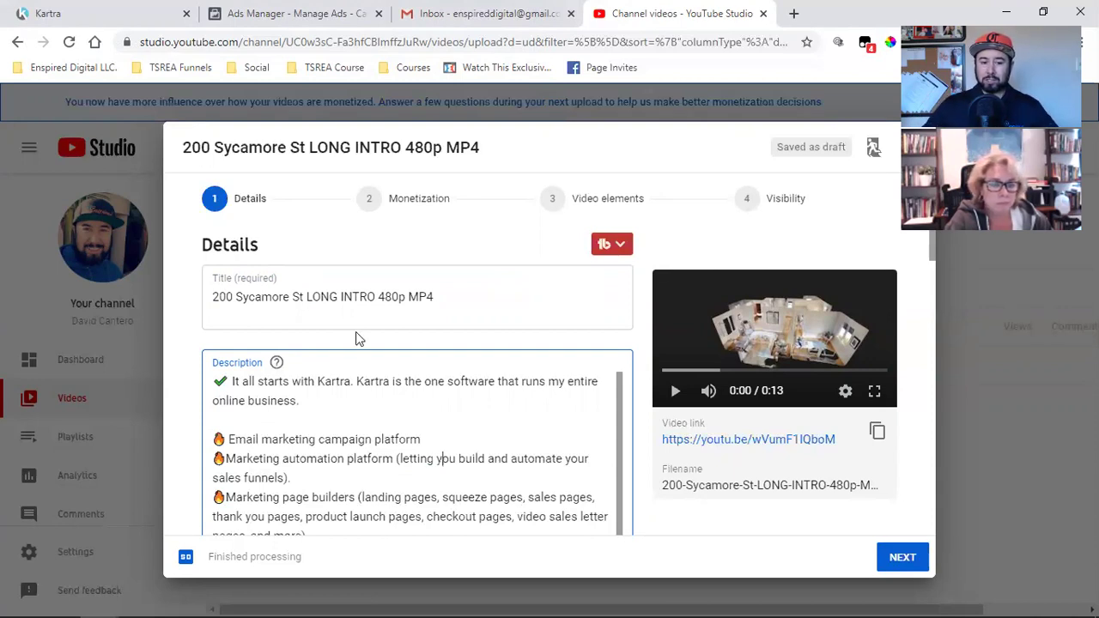
scroll(293, 341, "down", 5)
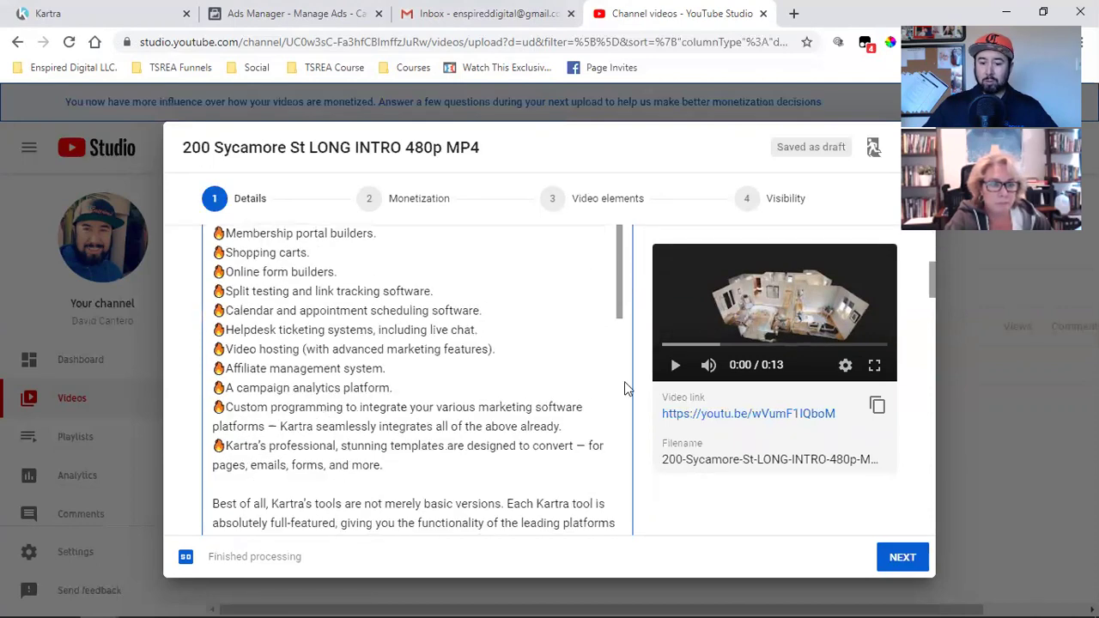
scroll(624, 381, "down", 5)
scroll(624, 381, "down", 4)
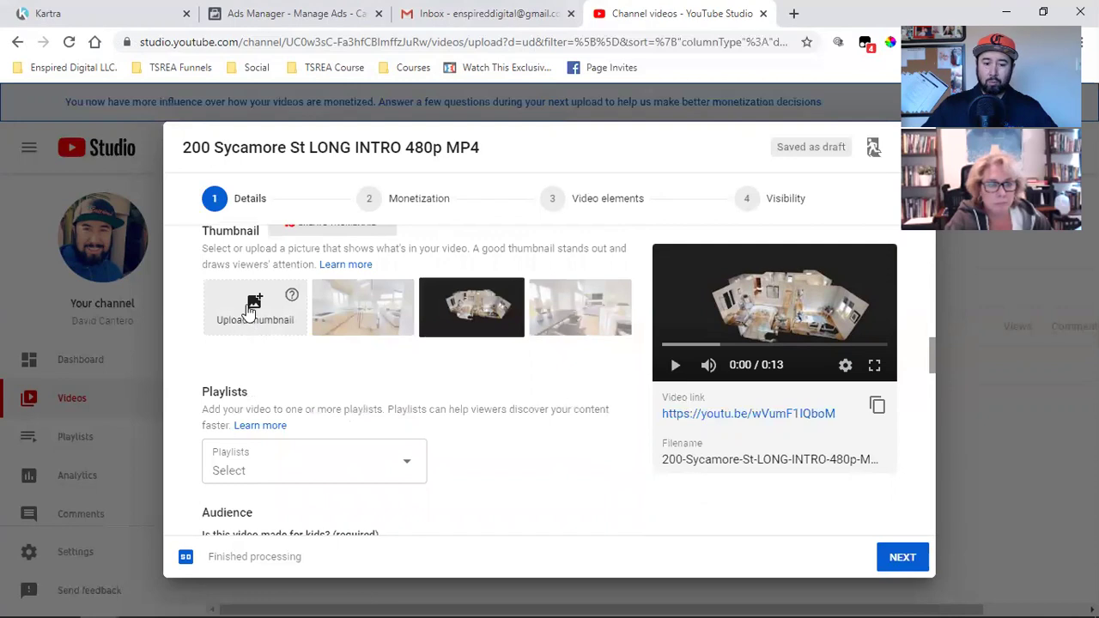
Load canva.com in a new browser tab alongside the Studio draft.
left_click(793, 13)
type("can")
key("Return")
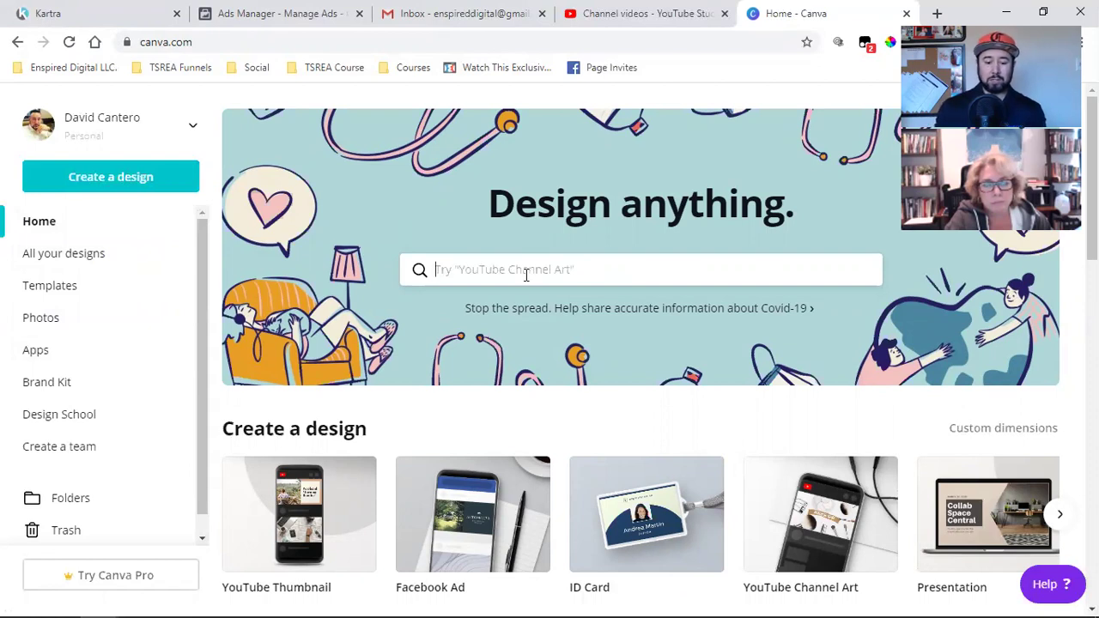
Search Canva for 'yout' and start a Blank YouTube Thumbnail design.
type("yout")
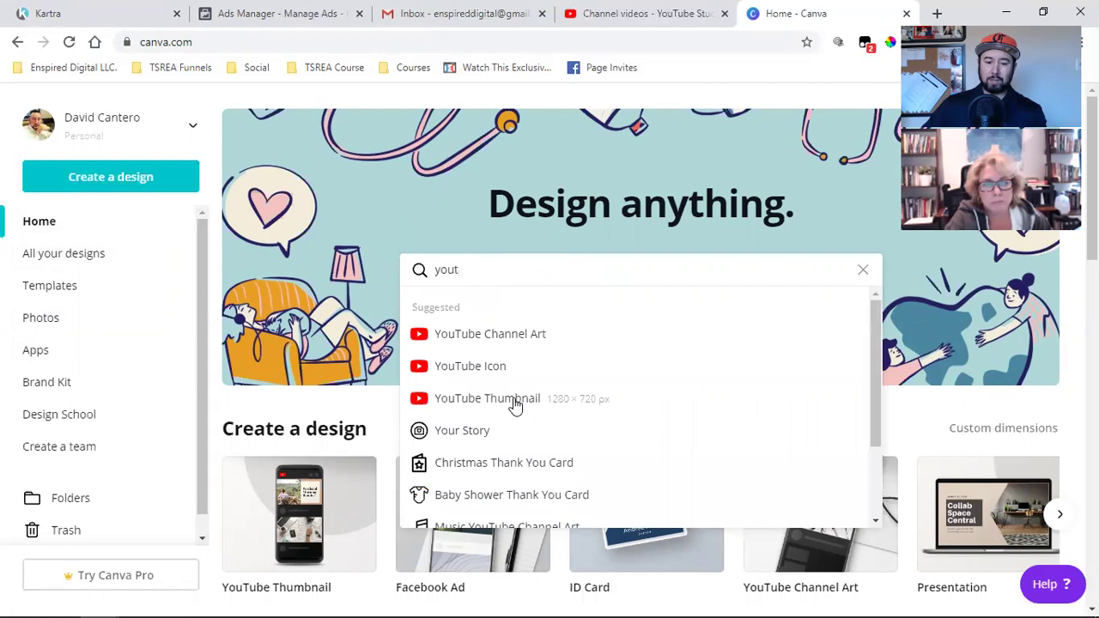
left_click(513, 402)
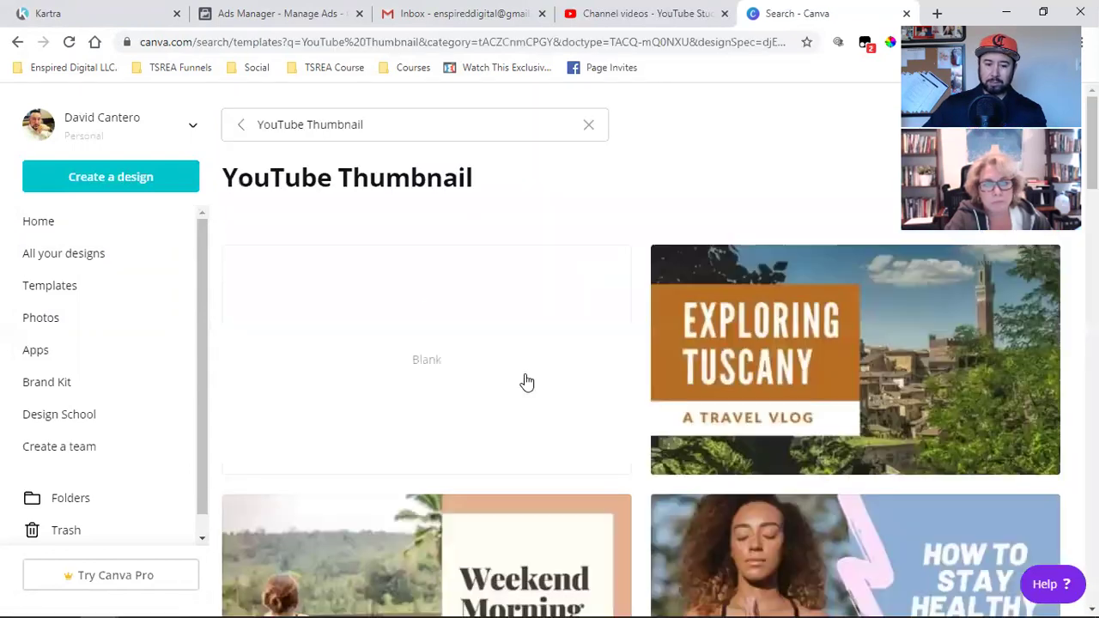
left_click(412, 350)
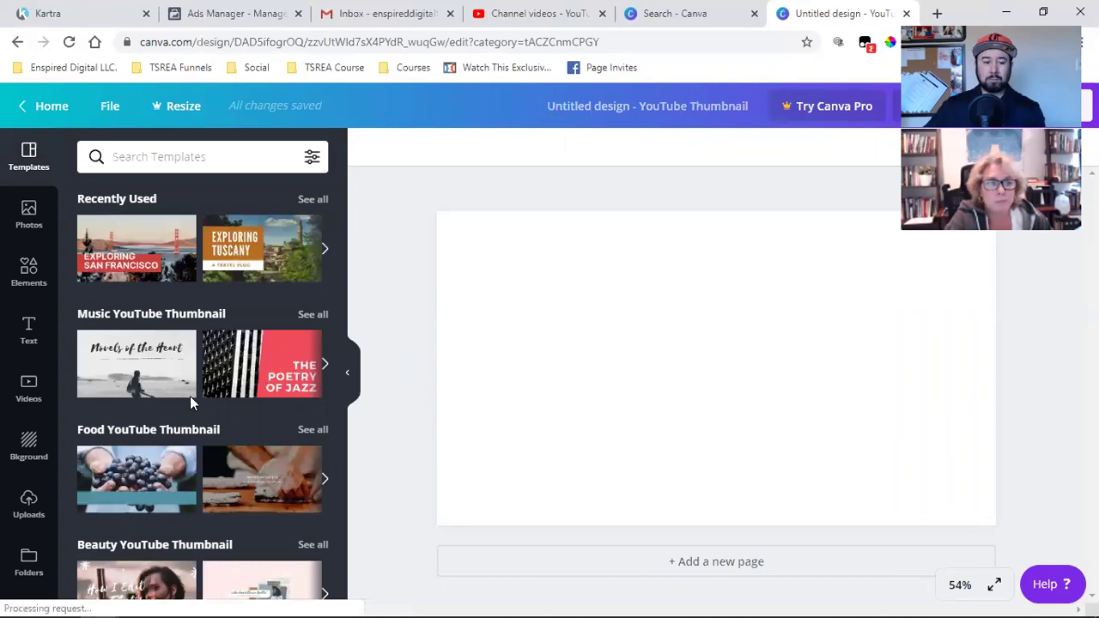
Upload the maxresdefault image from the computer and place it on the thumbnail.
left_click(30, 510)
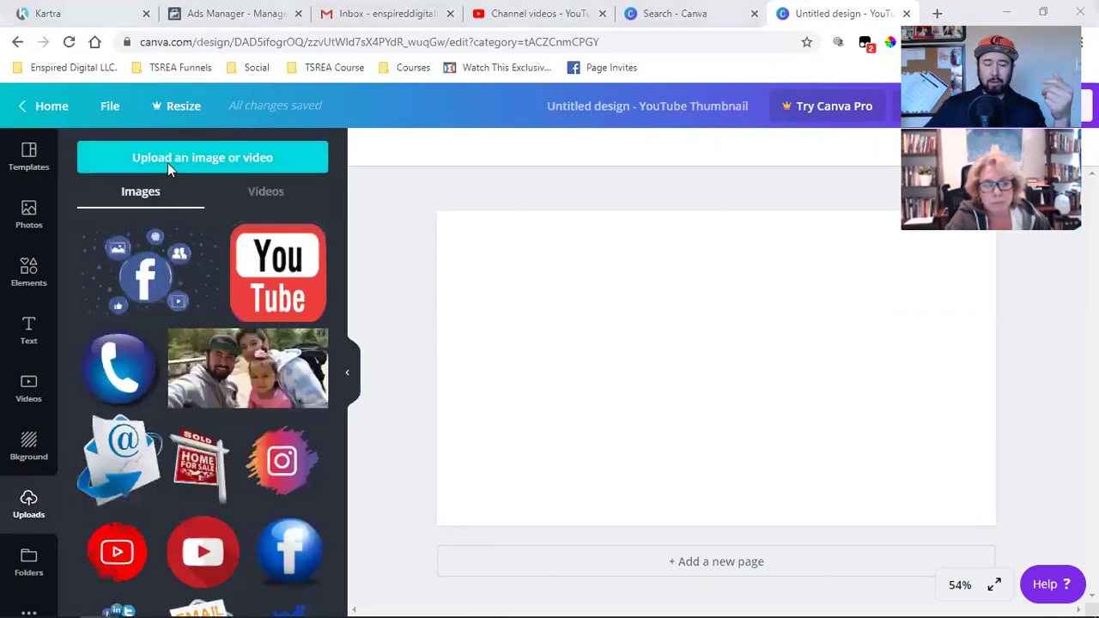
left_click(167, 159)
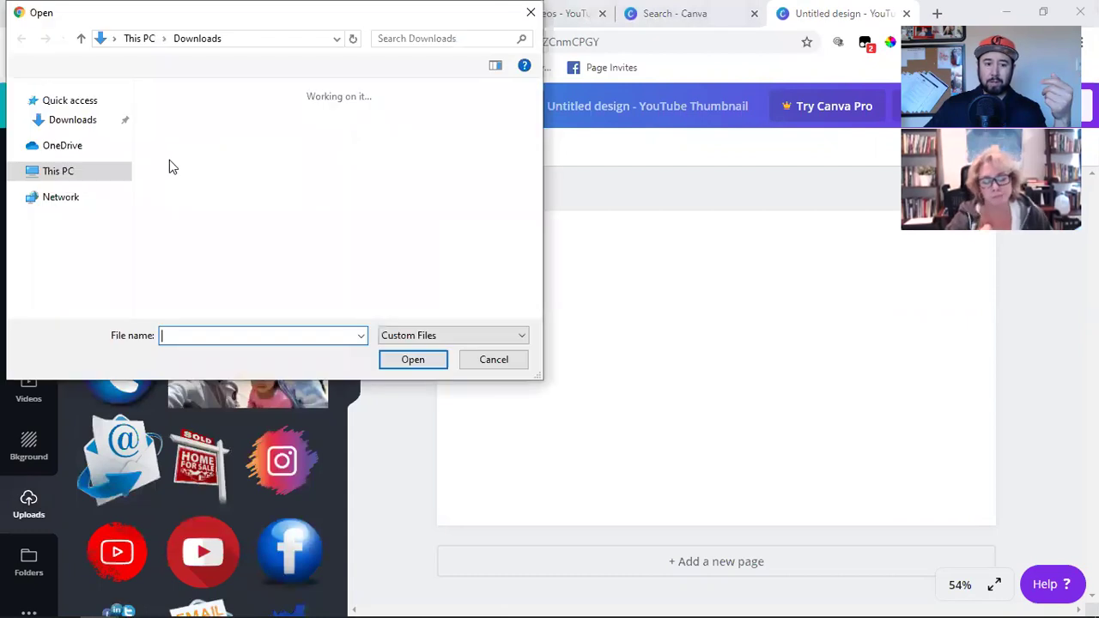
left_click(188, 133)
left_click(384, 365)
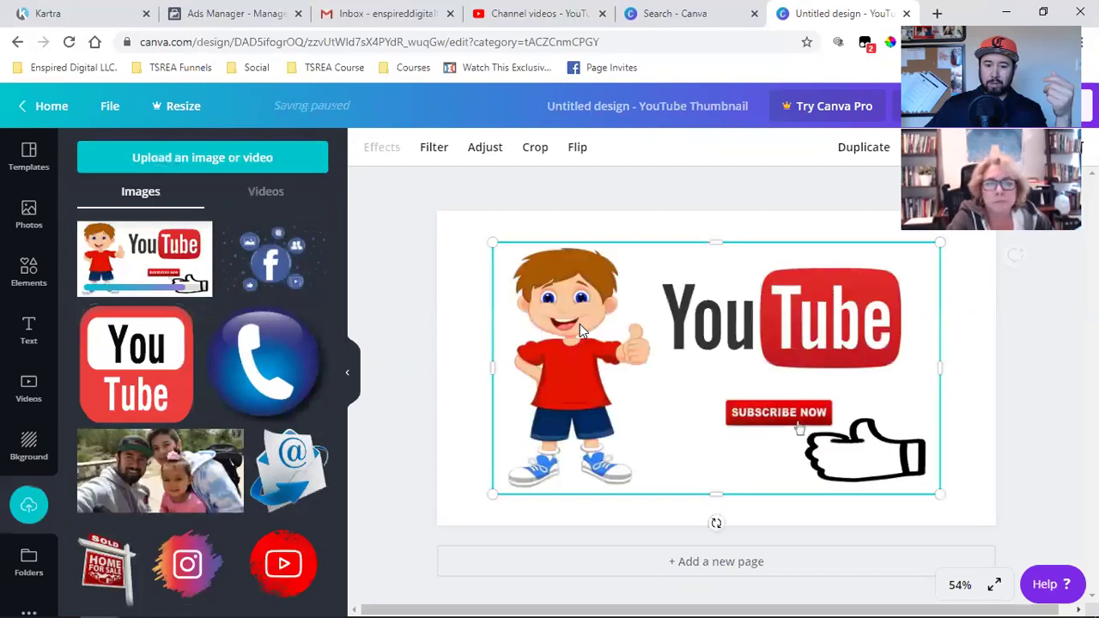
Stretch the maxresdefault image to fill the whole 1280×720 page.
left_click_drag(449, 219, 404, 193)
left_click_drag(940, 487, 1004, 480)
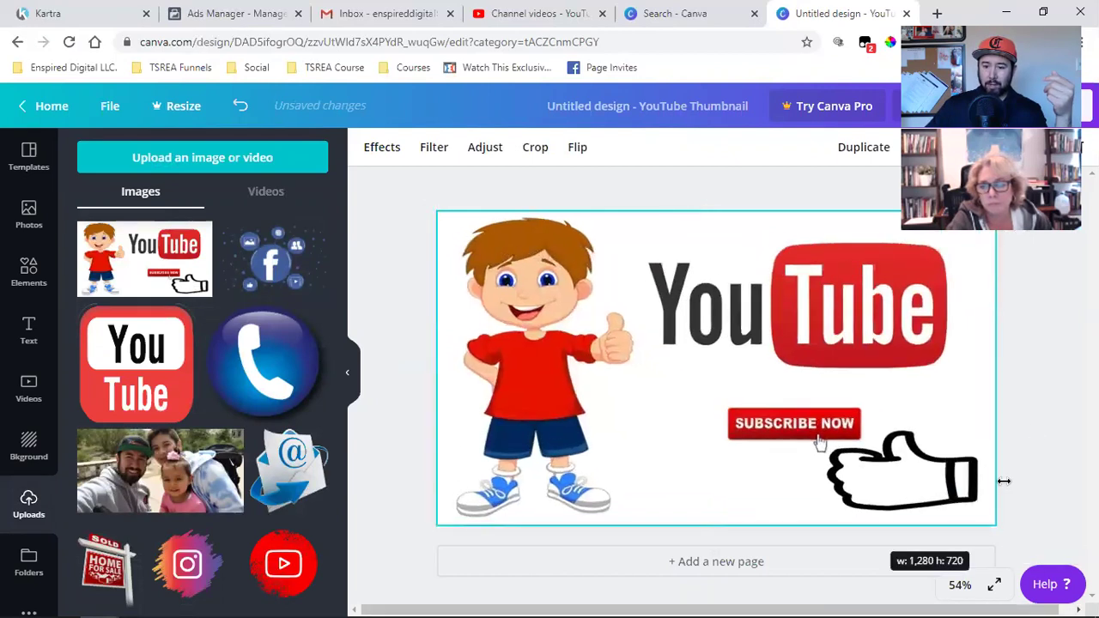
left_click_drag(1034, 425, 1033, 425)
left_click(1033, 423)
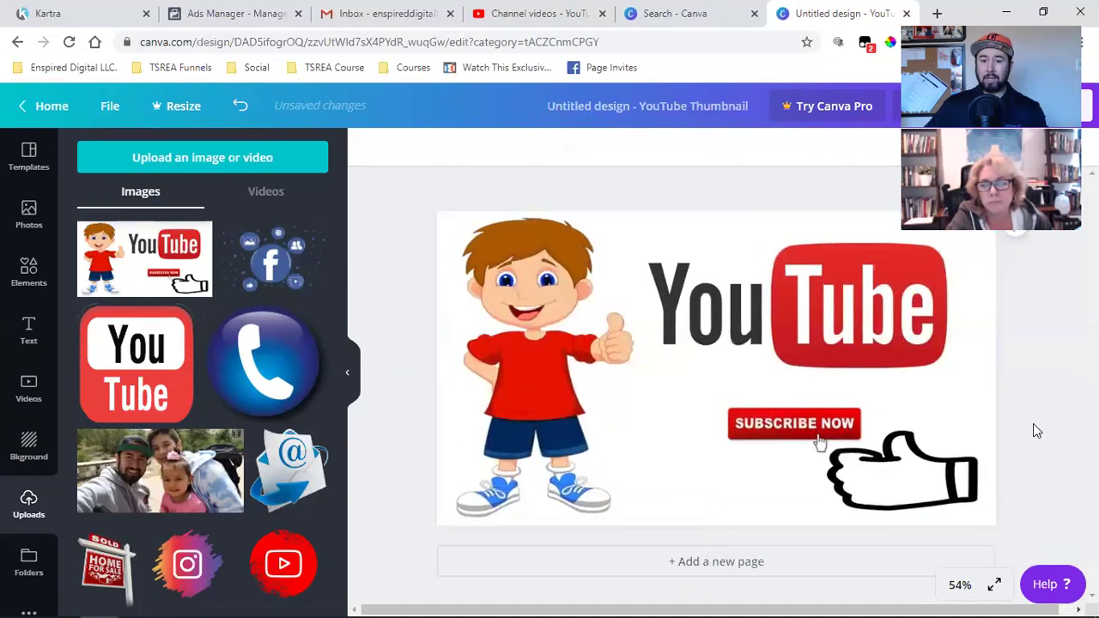
Replace the Canva design title with 'make money in real estate'.
left_click(656, 104)
key("BackSpace")
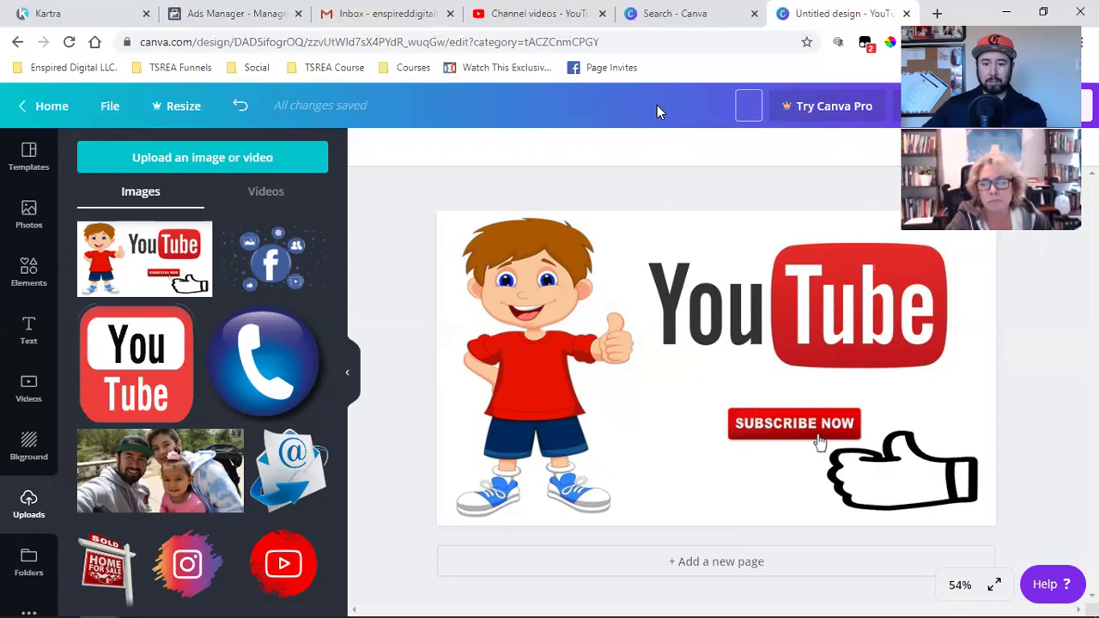
type("make")
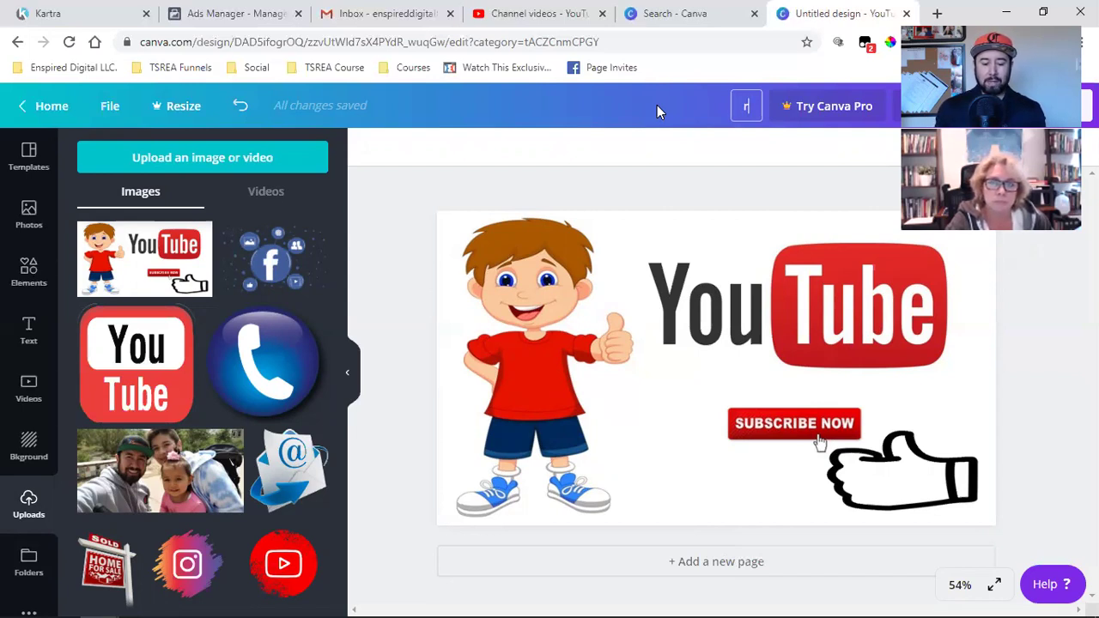
type(" money in")
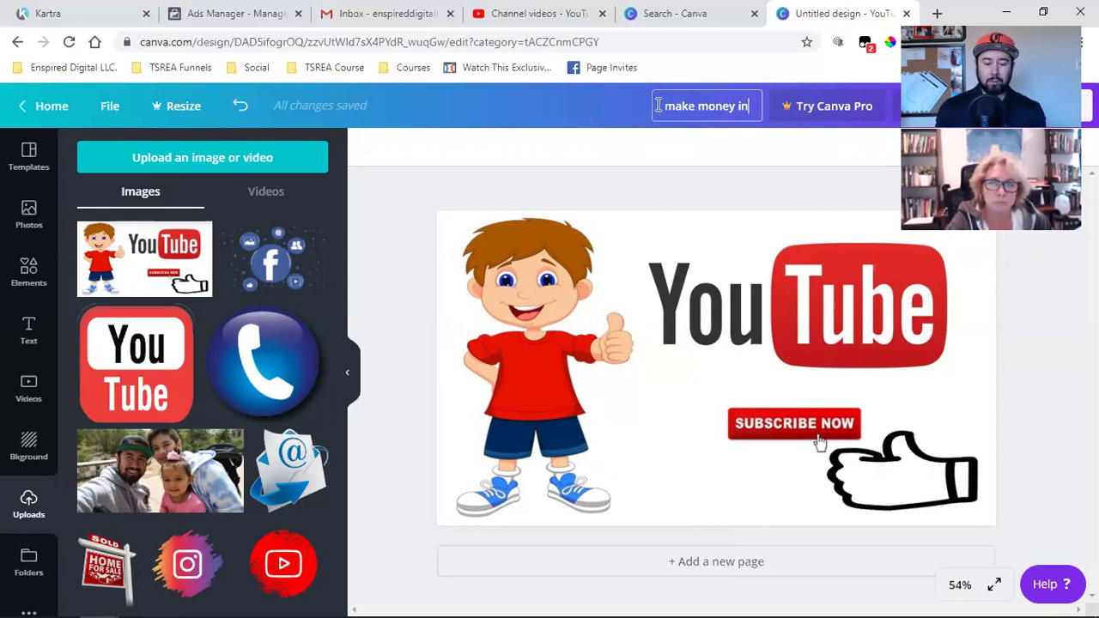
type(" real estate")
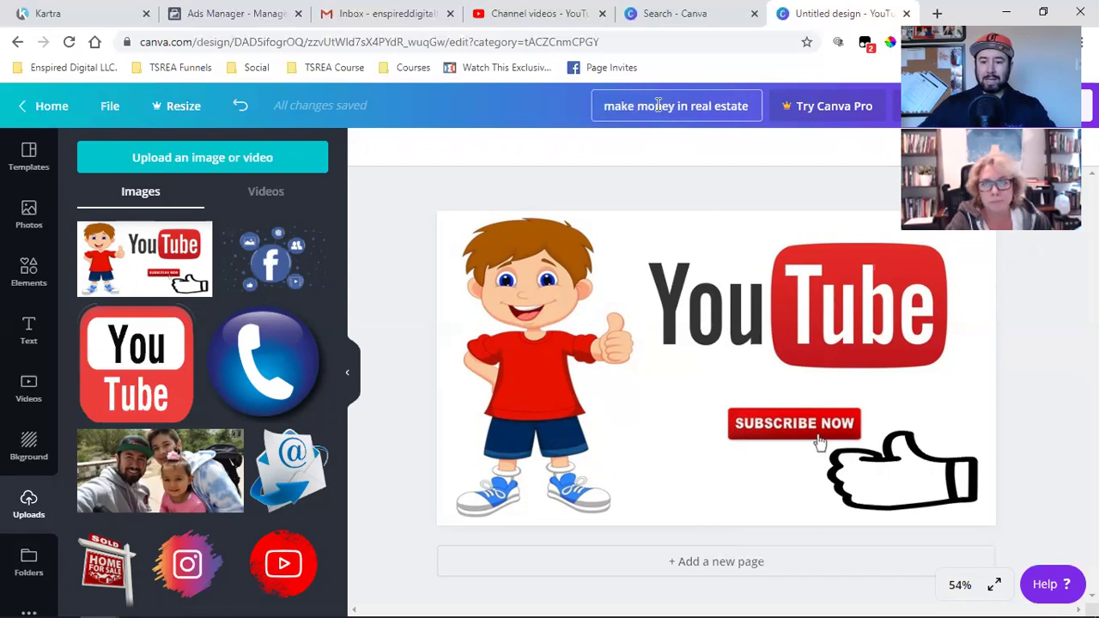
left_click(501, 177)
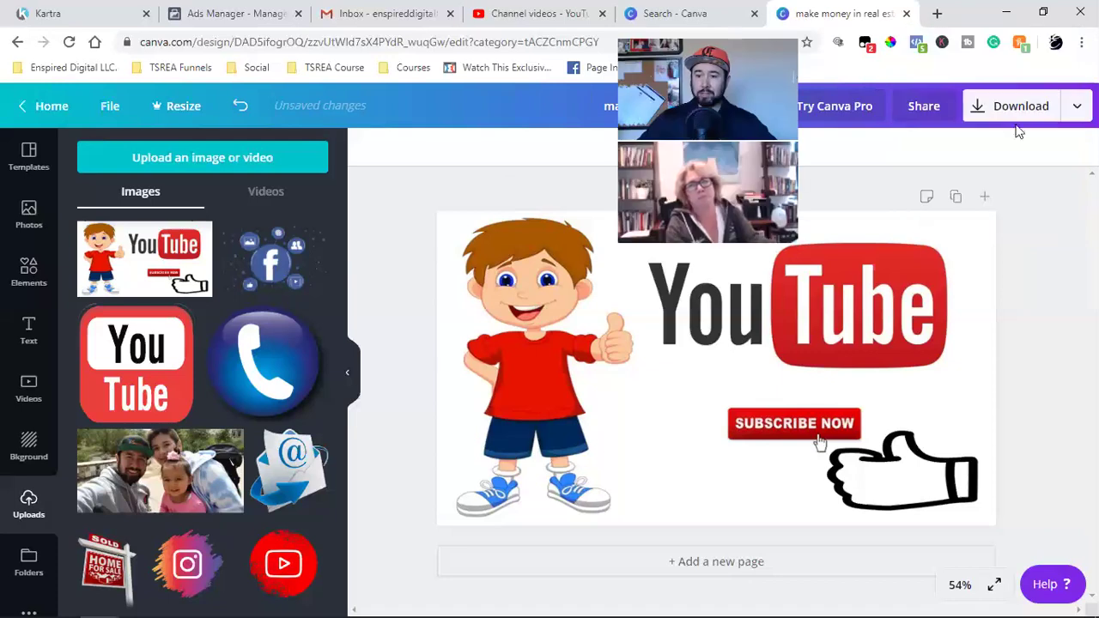
Download the thumbnail design as a PNG, then return to the YouTube Studio tab.
left_click(1022, 117)
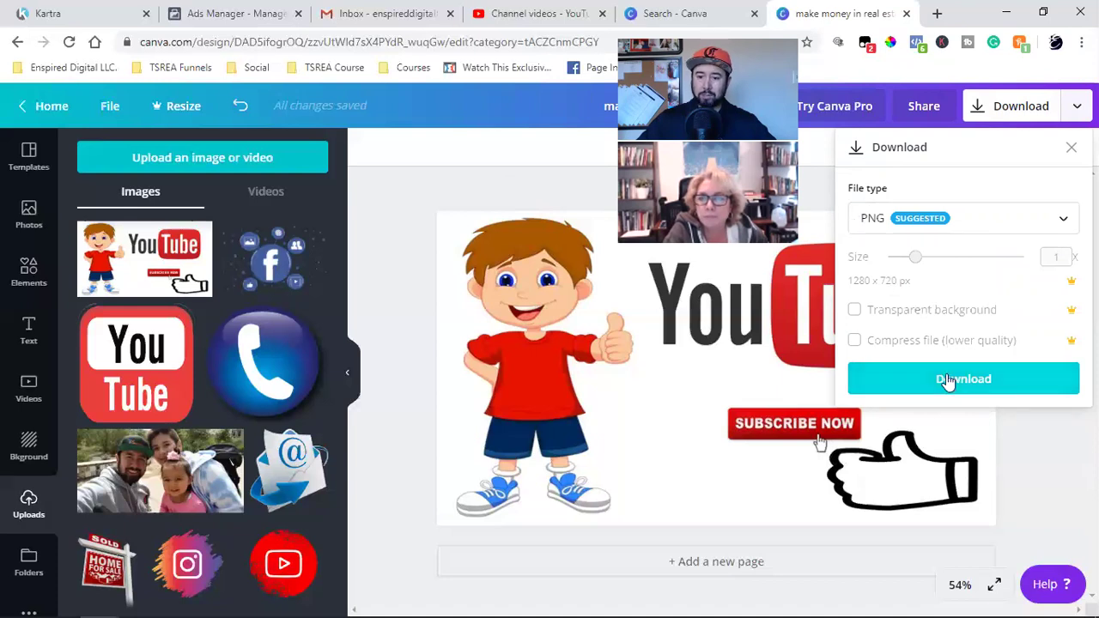
left_click(910, 378)
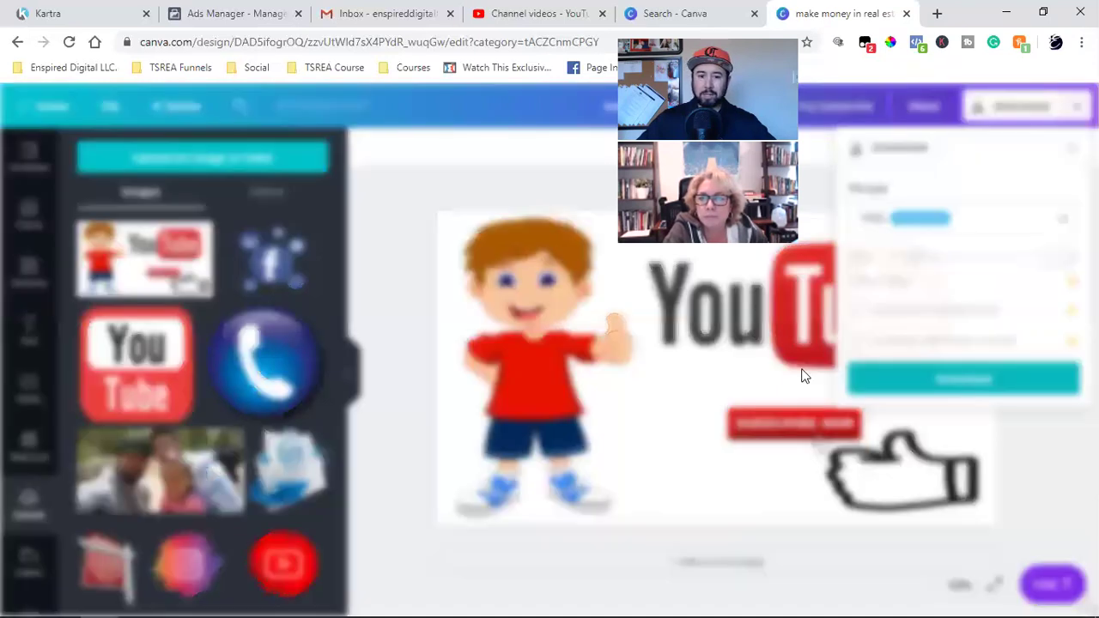
left_click(541, 11)
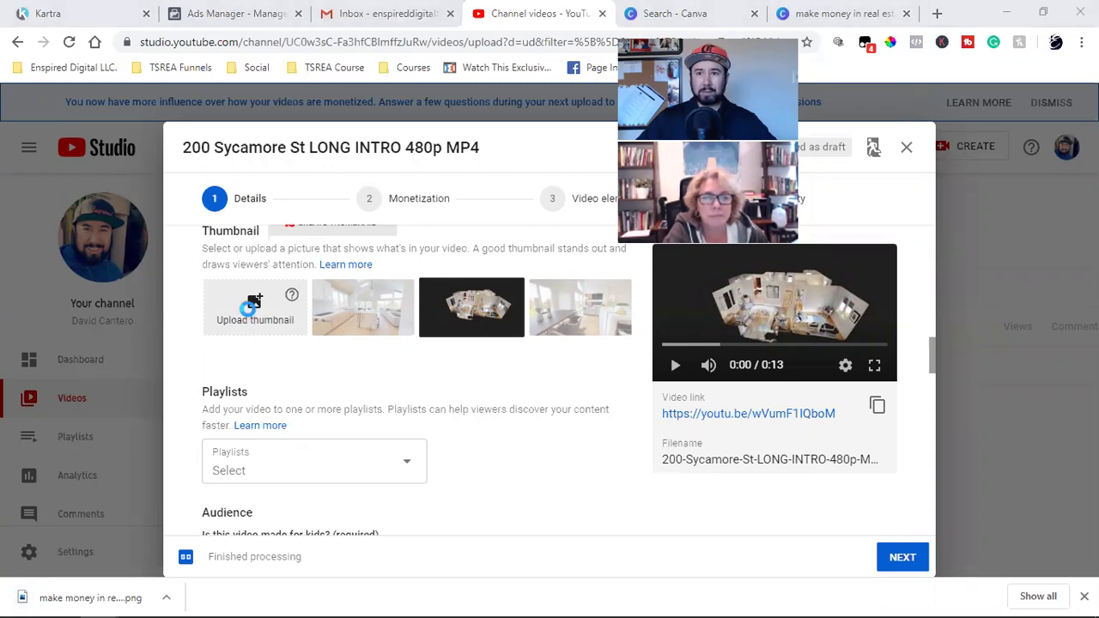
Upload the 'make money in real estate' PNG from Downloads as the custom thumbnail.
left_click(248, 309)
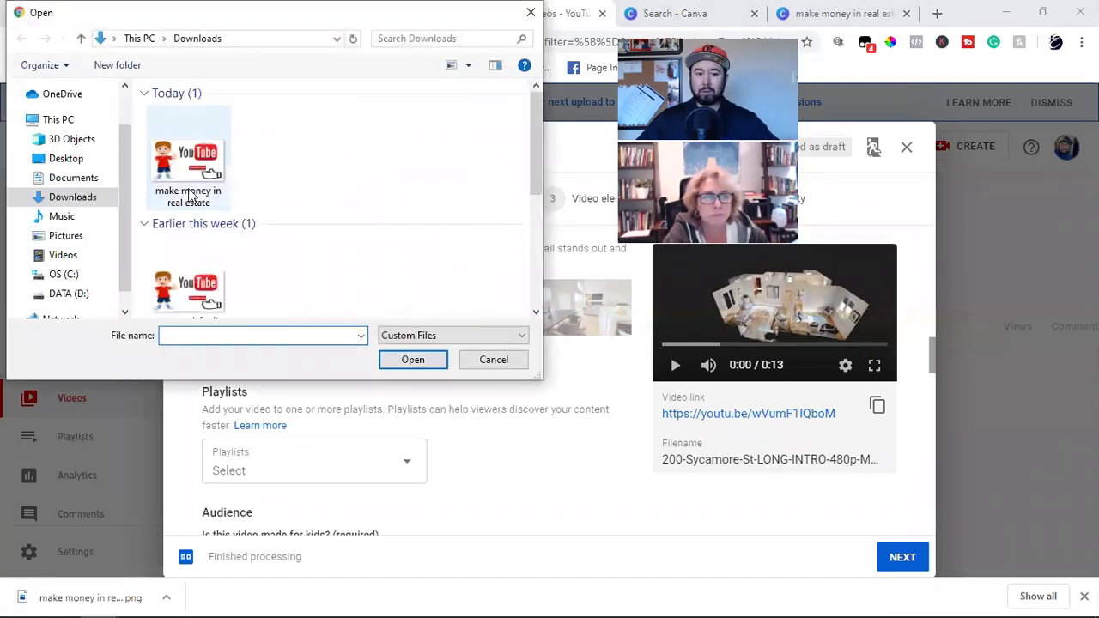
left_click(413, 359)
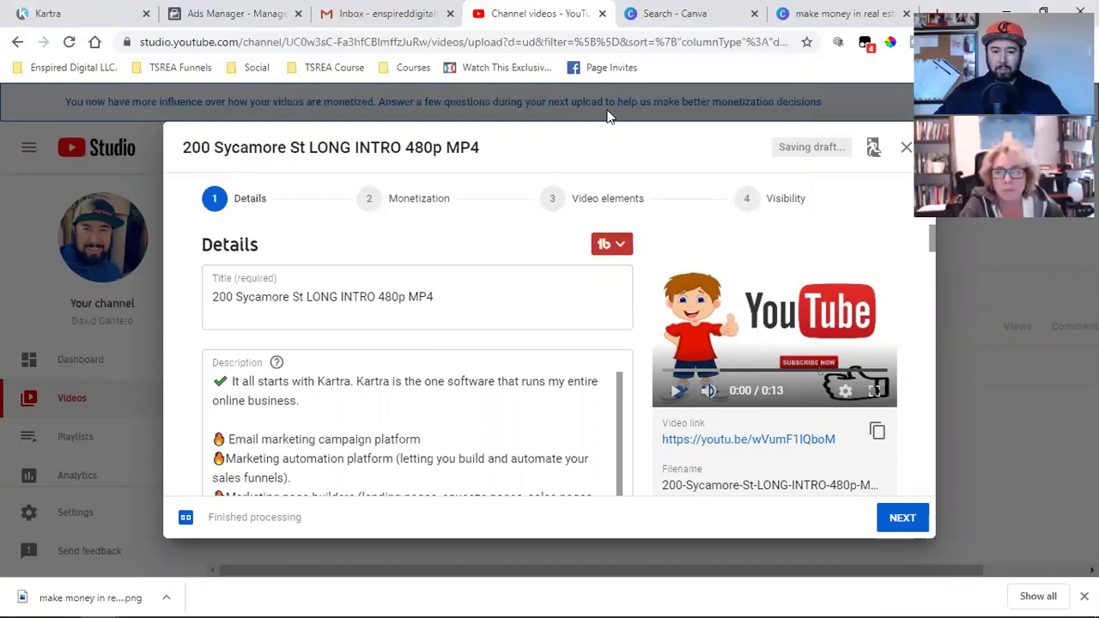
left_click_drag(404, 496, 573, 401)
scroll(573, 401, "down", 5)
scroll(643, 377, "down", 3)
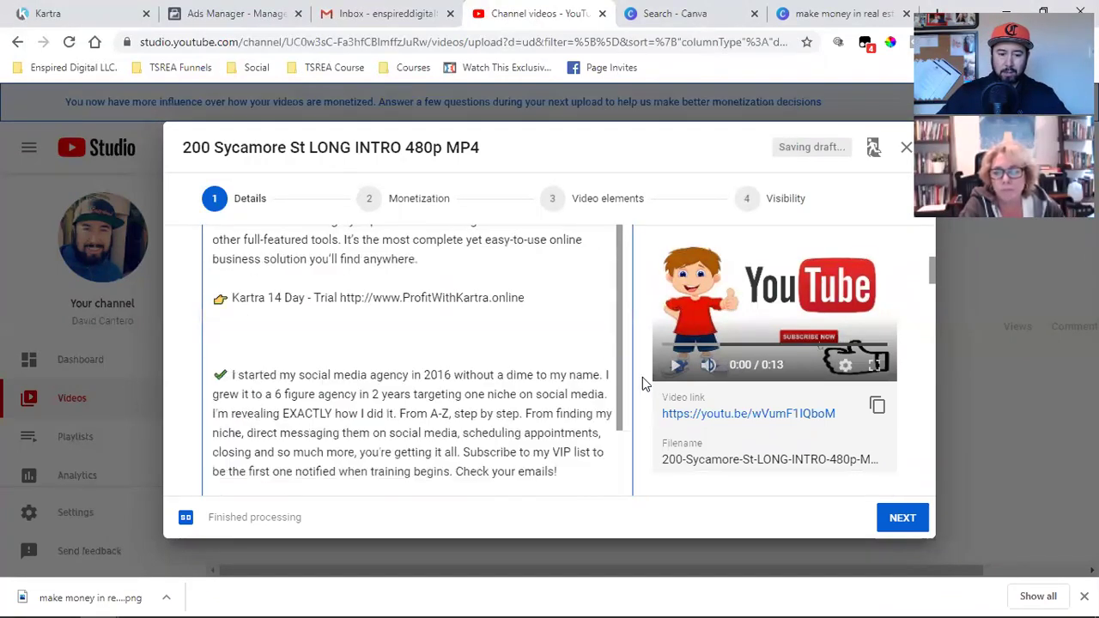
scroll(665, 375, "down", 5)
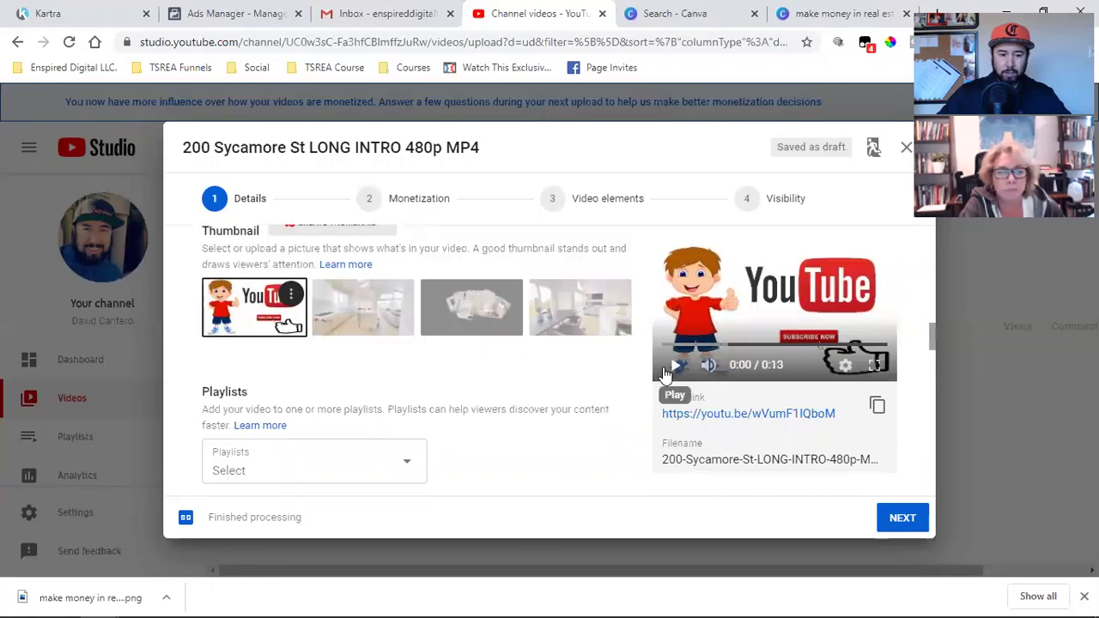
scroll(666, 374, "down", 2)
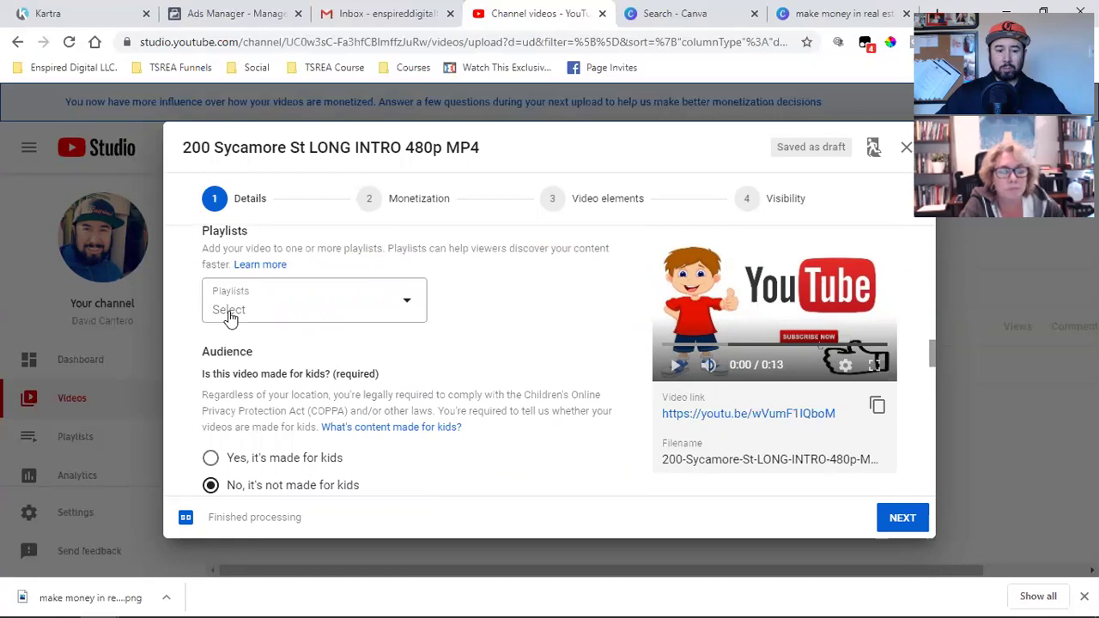
scroll(231, 317, "down", 2)
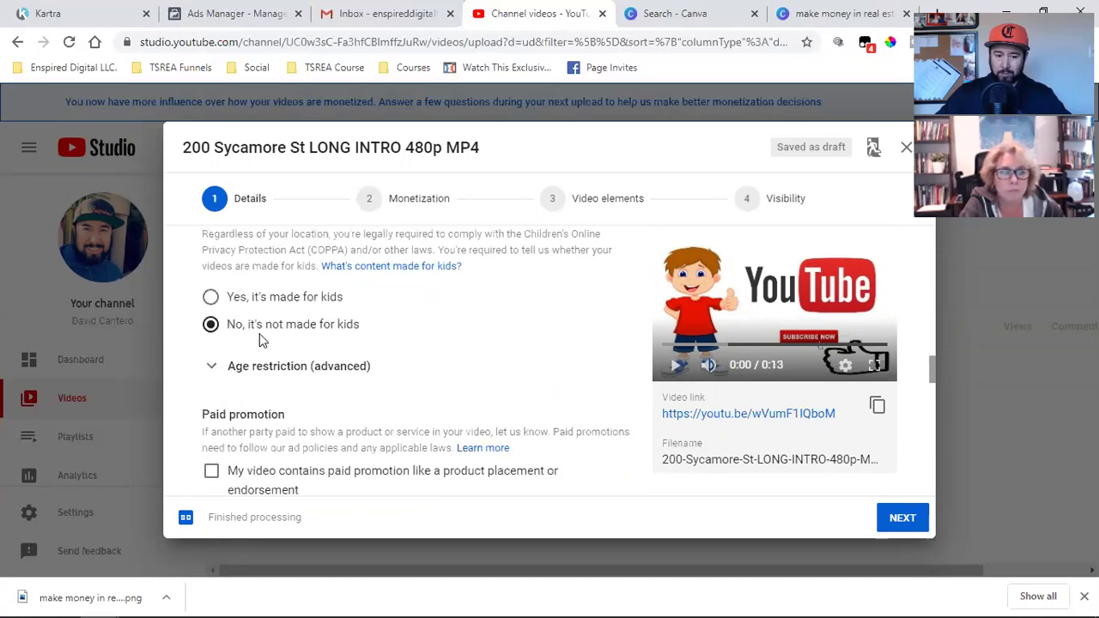
scroll(263, 341, "down", 2)
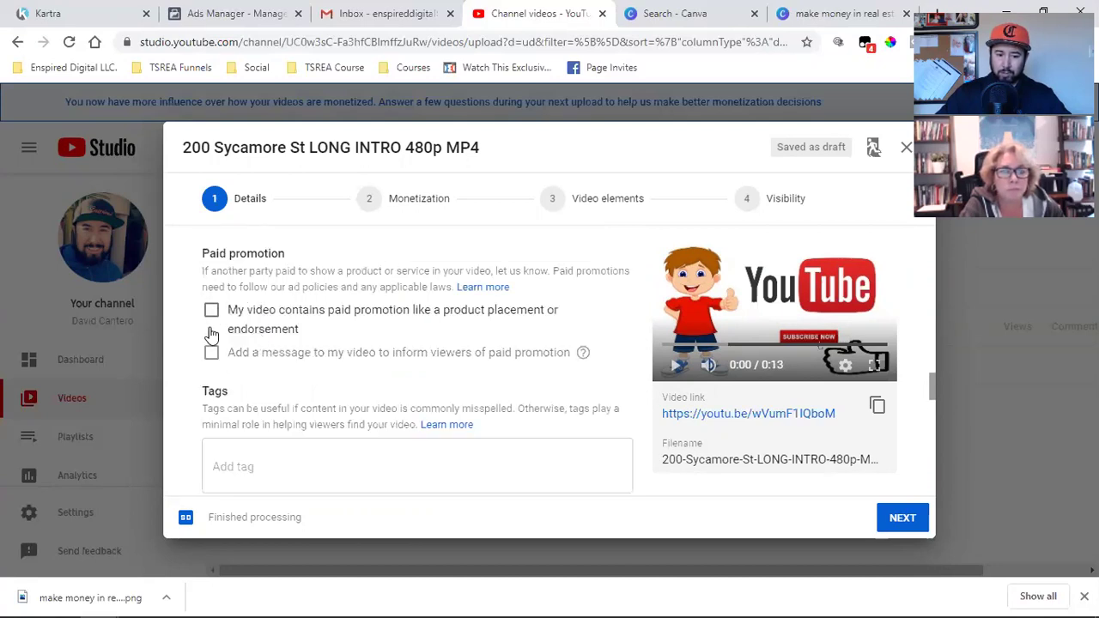
scroll(209, 346, "down", 2)
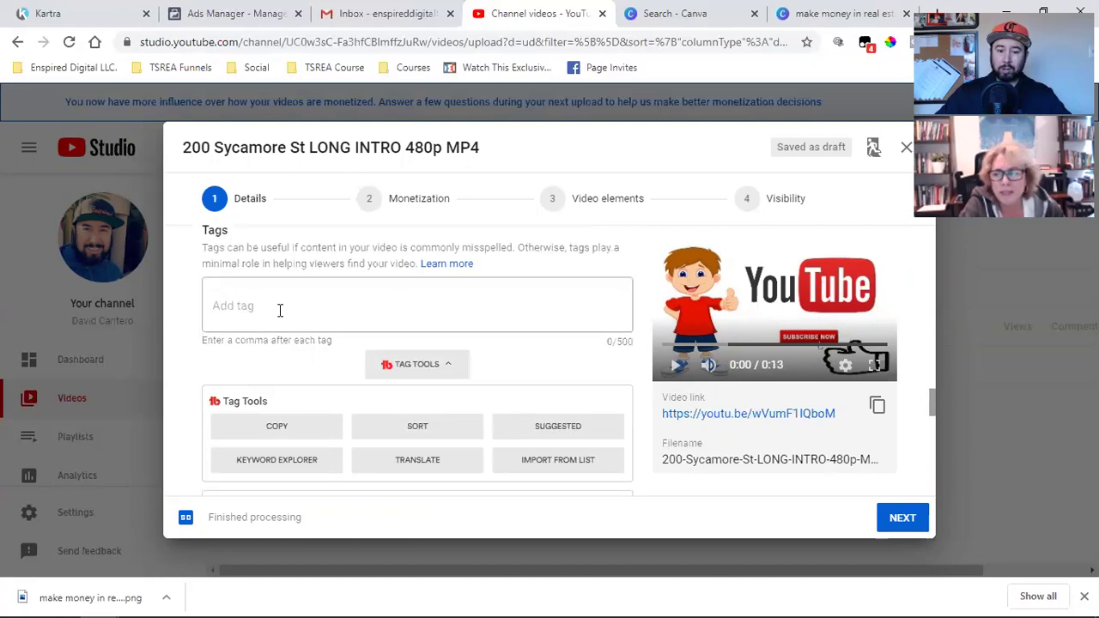
scroll(280, 310, "up", 2)
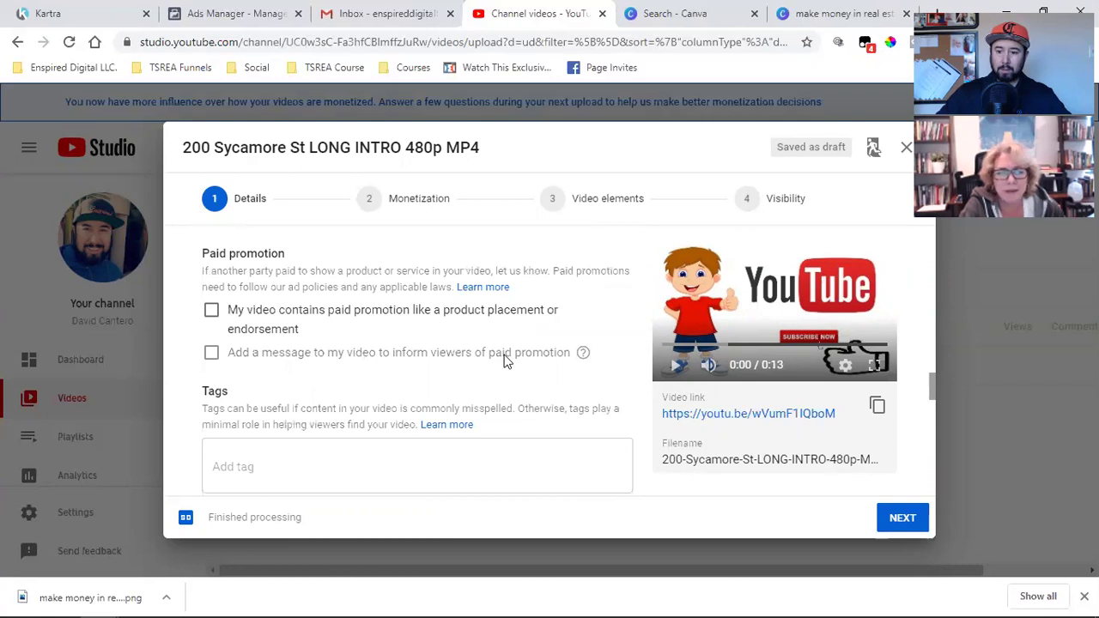
scroll(504, 360, "up", 2)
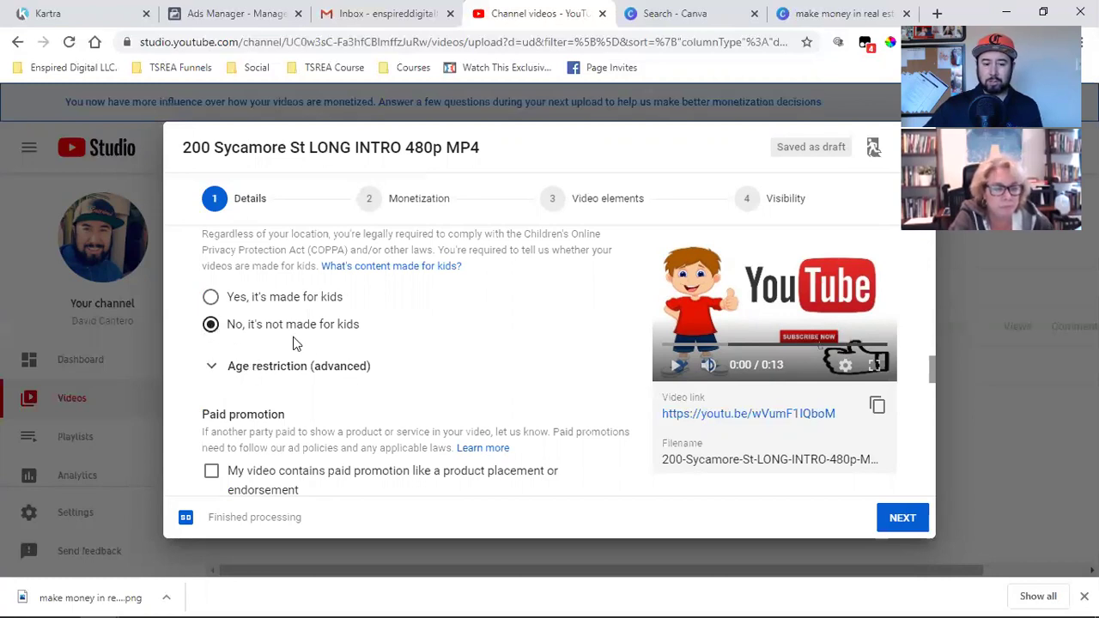
scroll(293, 339, "down", 2)
scroll(380, 356, "down", 2)
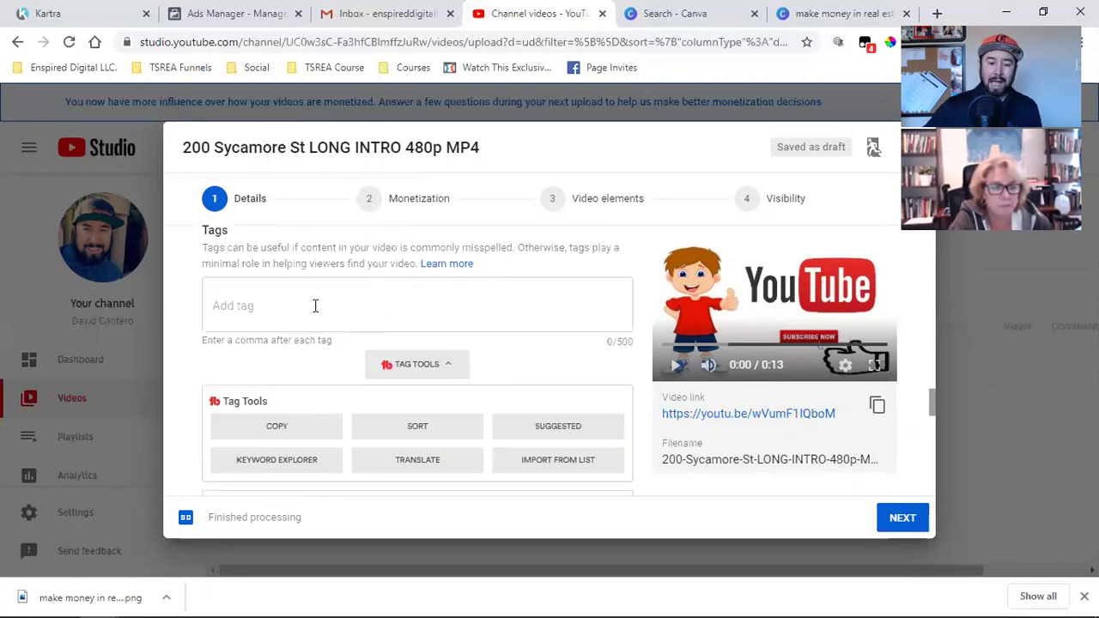
left_click(307, 299)
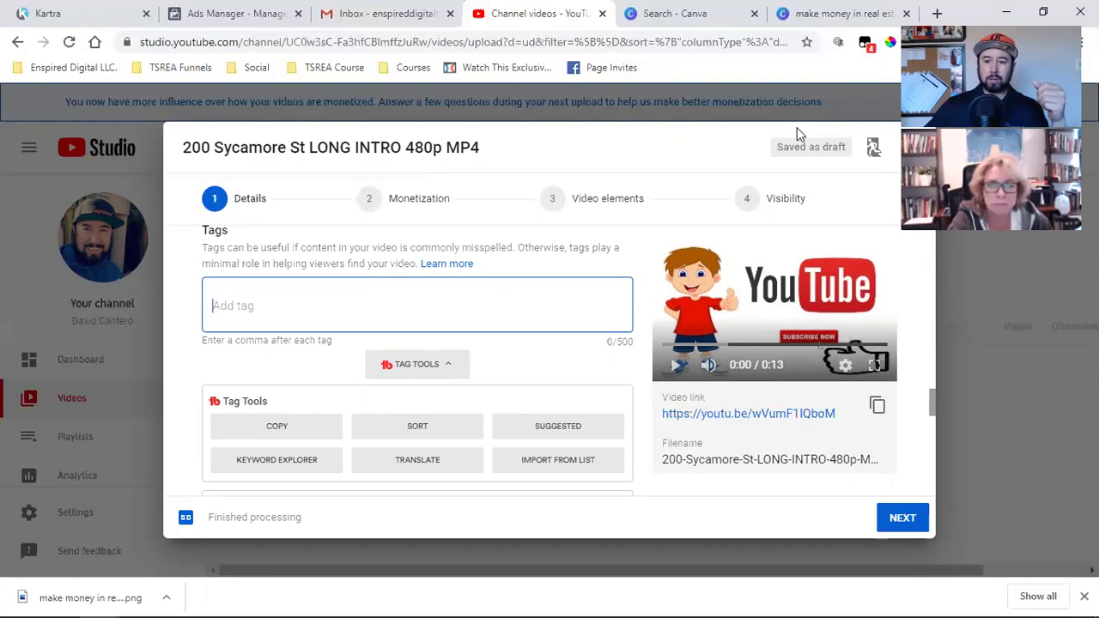
Google 'tubebuddy', open the TubeBuddy Official Site, then return to YouTube Studio.
key("ctrl+t")
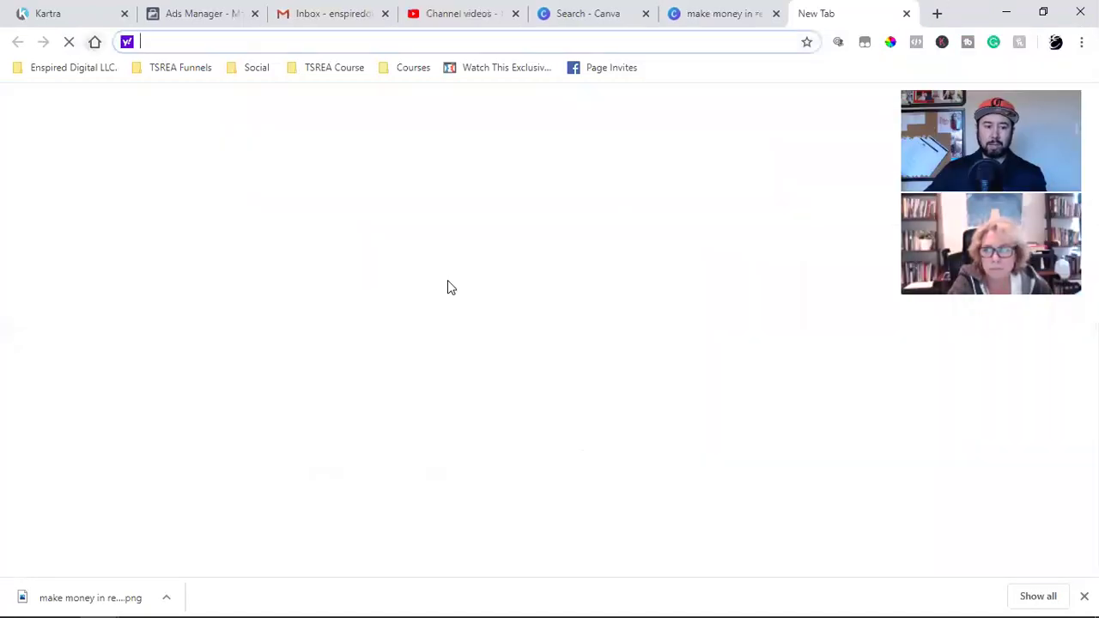
type("google.com")
key("Return")
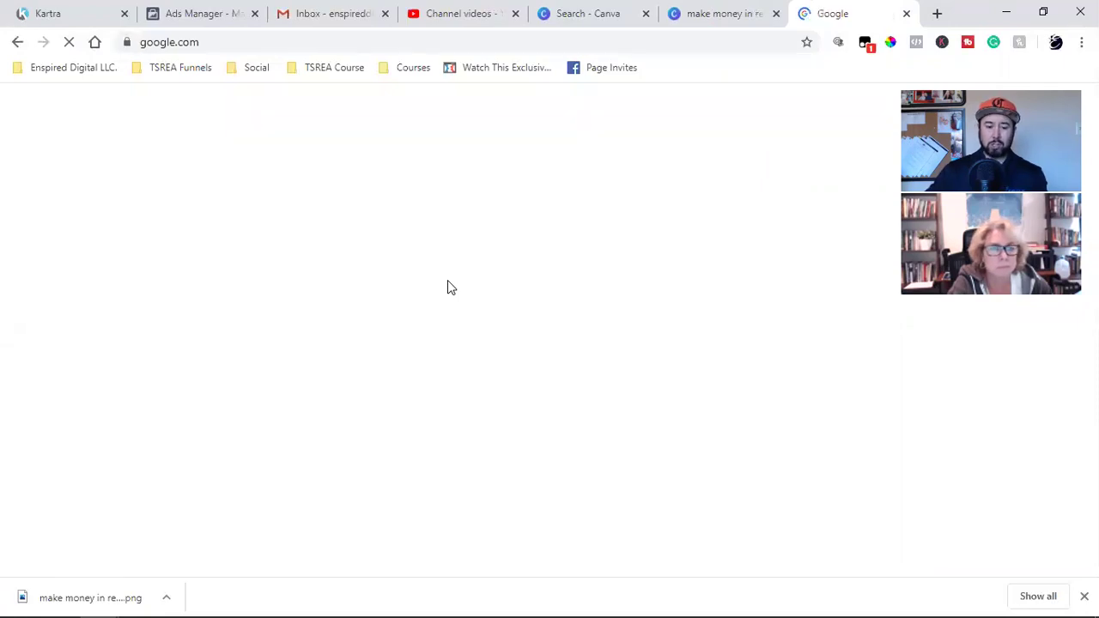
type("tu")
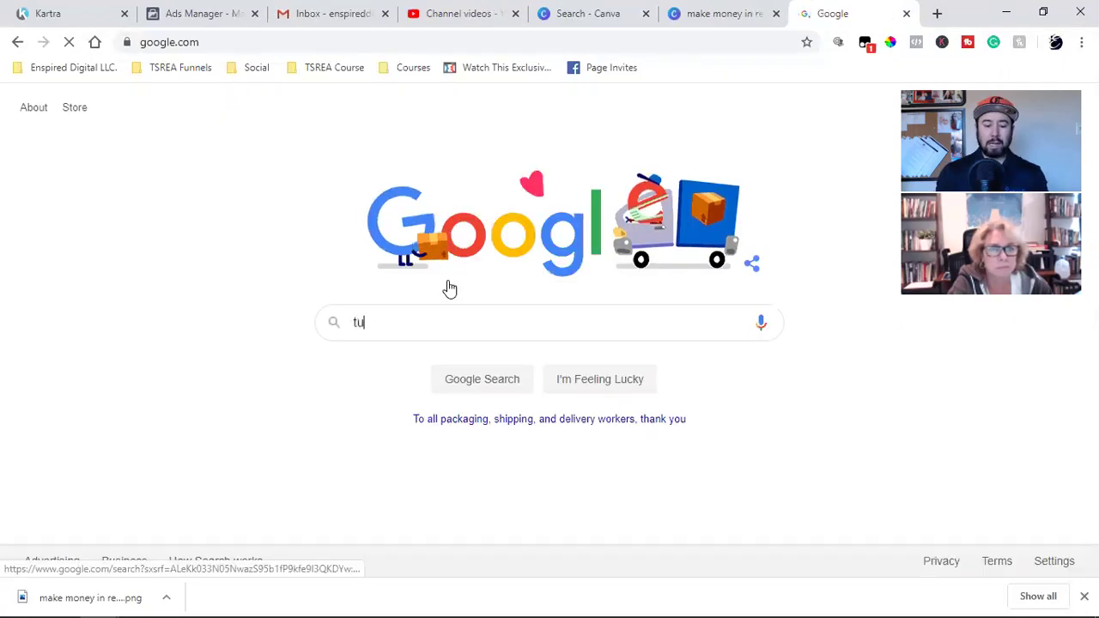
type("bebuddy")
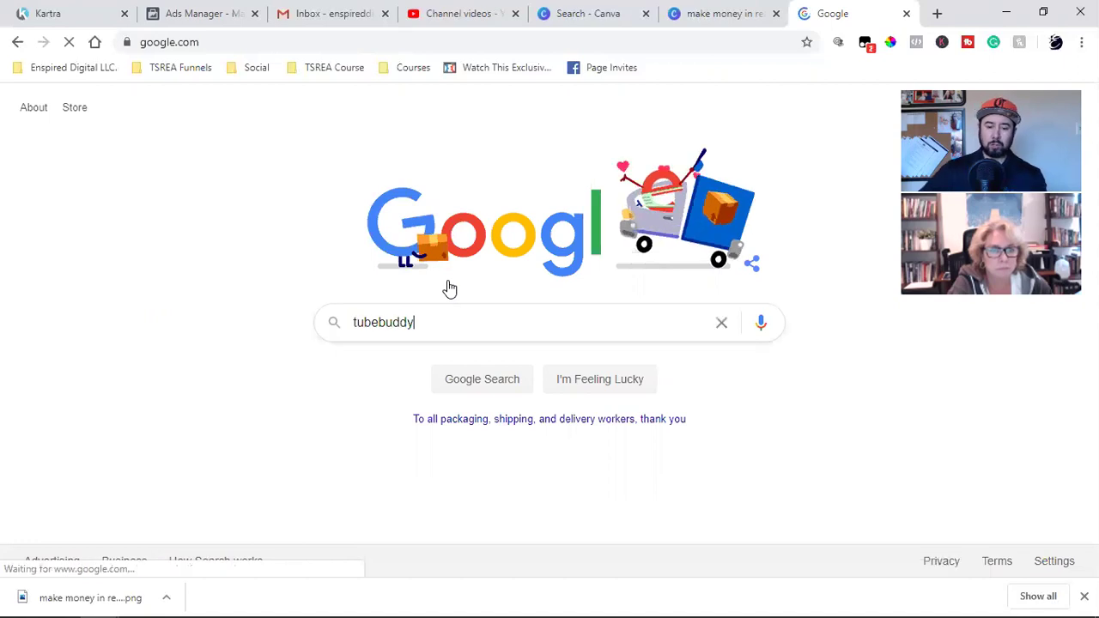
left_click(423, 360)
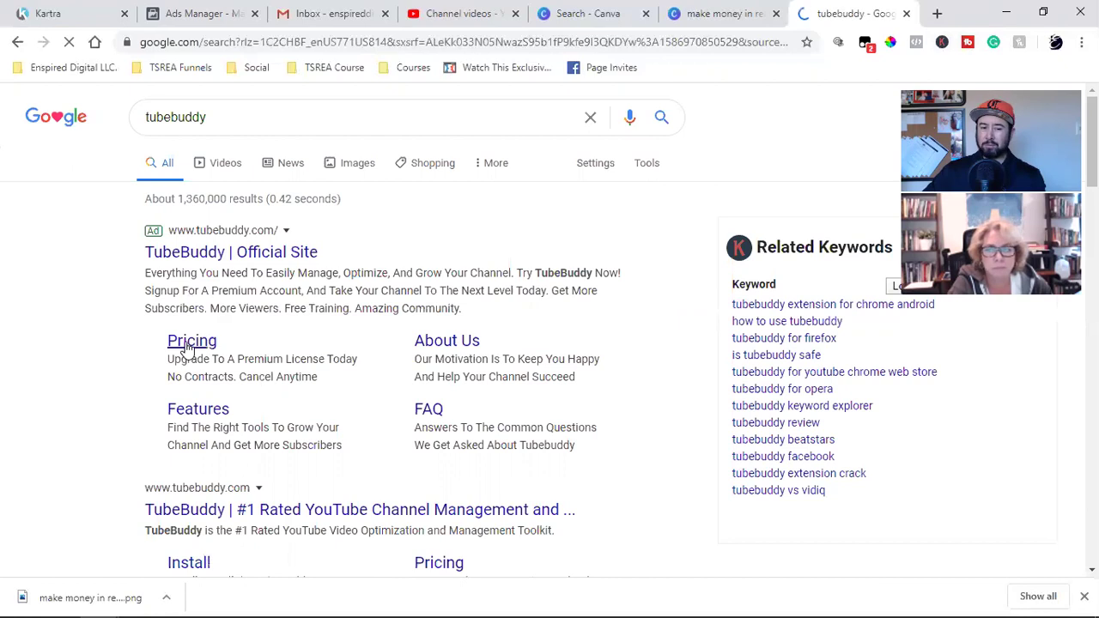
left_click(207, 254)
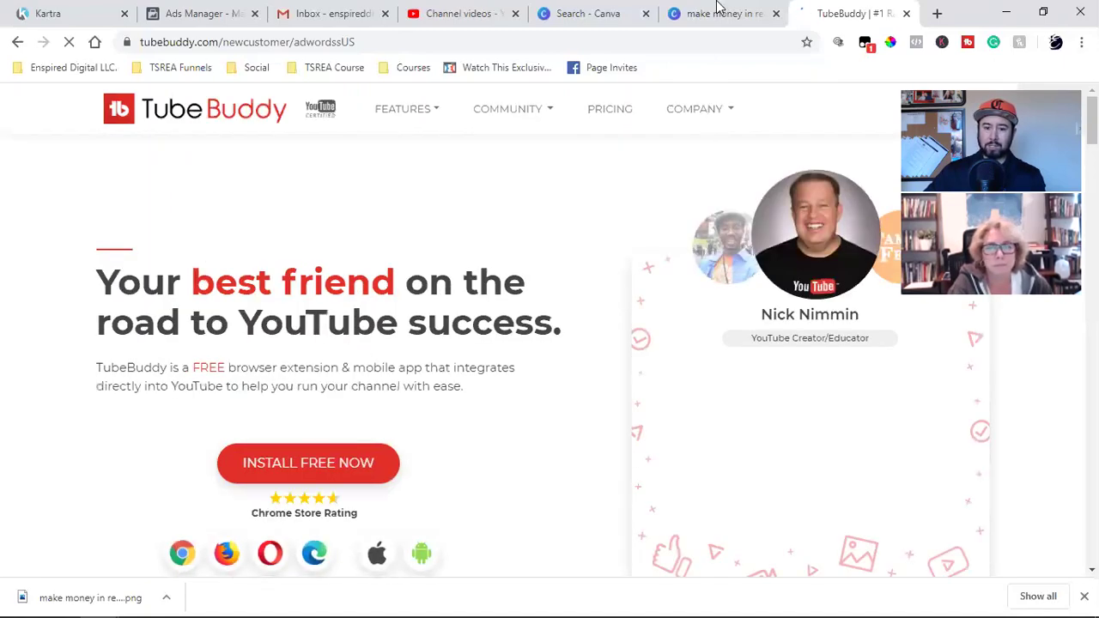
left_click(454, 12)
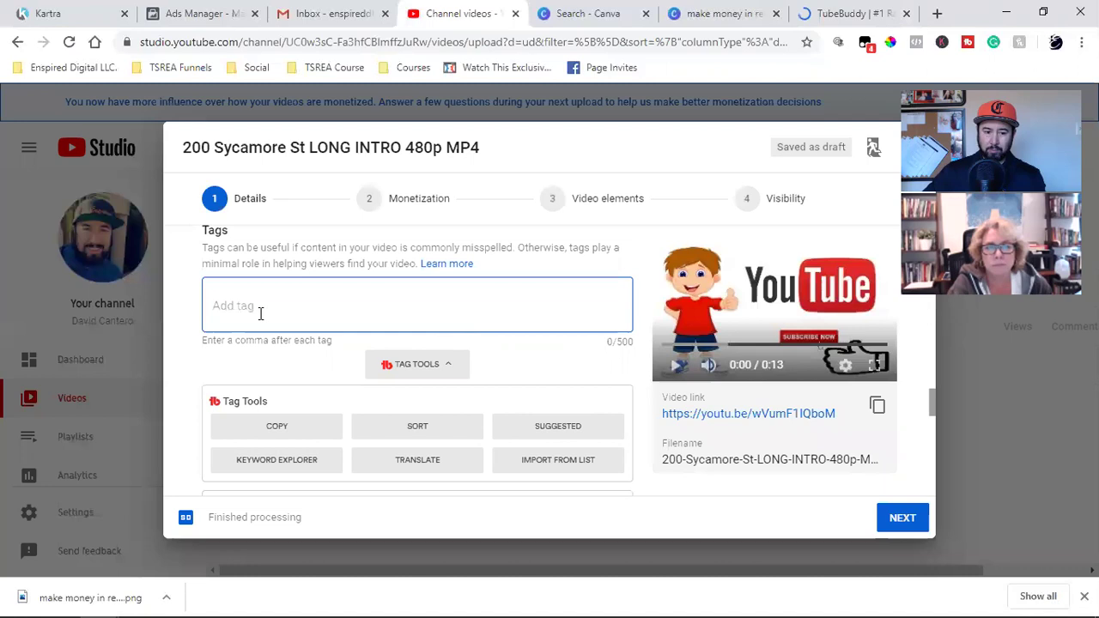
Type 'real estate investing' as a tag and add the for beginners, with no money and audiobook suggestions.
type("real estate")
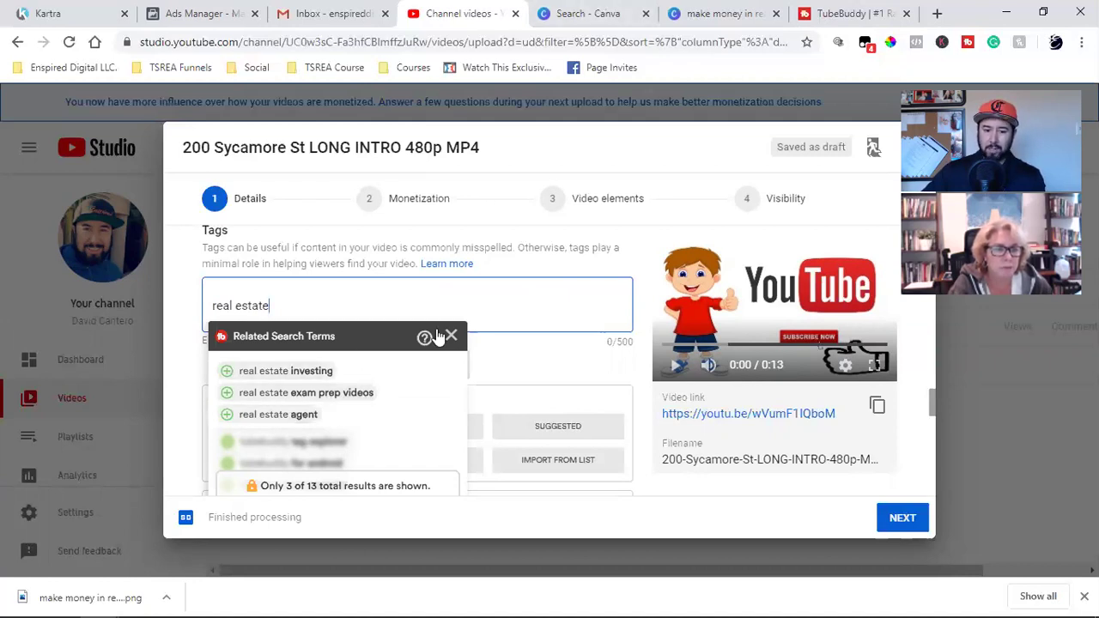
left_click(490, 311)
type("inveest")
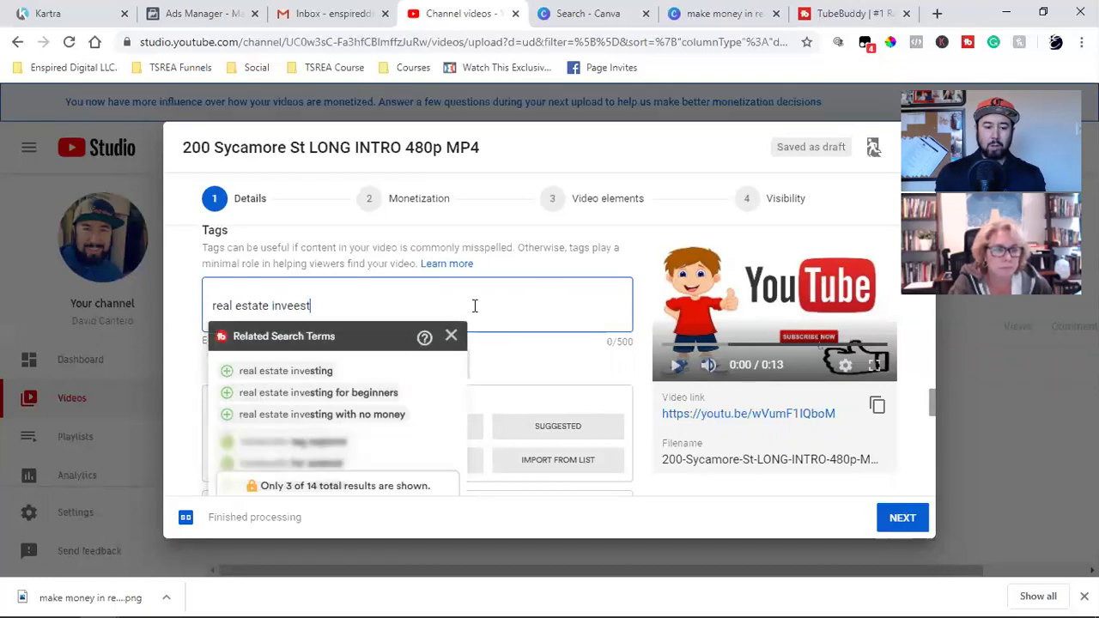
type("t")
key("BackSpace")
key("BackSpace")
key("BackSpace")
type("st")
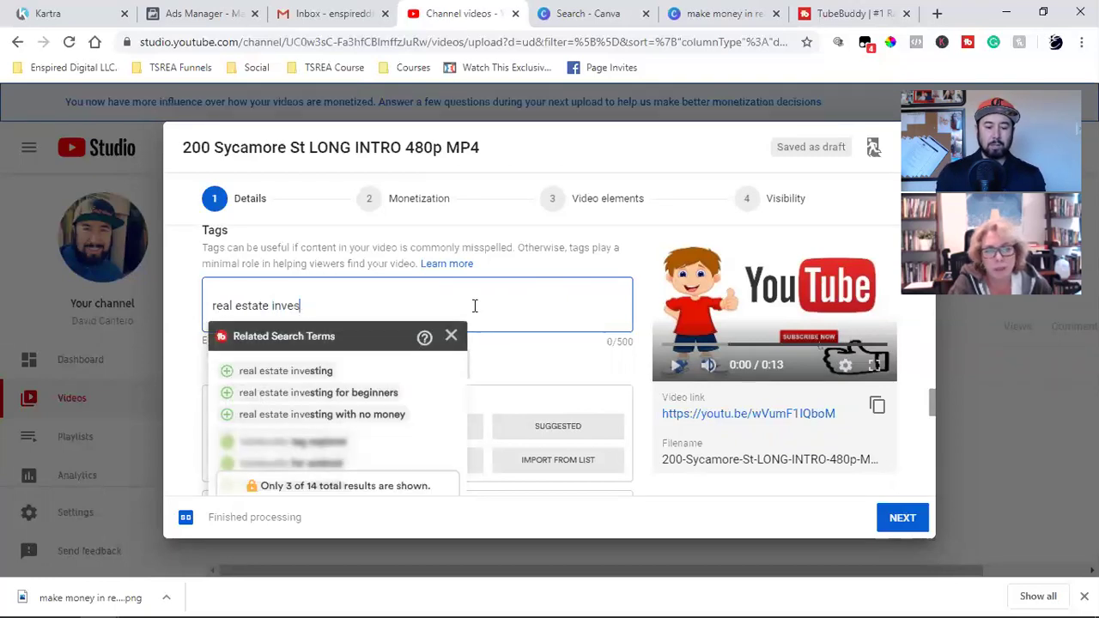
type("ing")
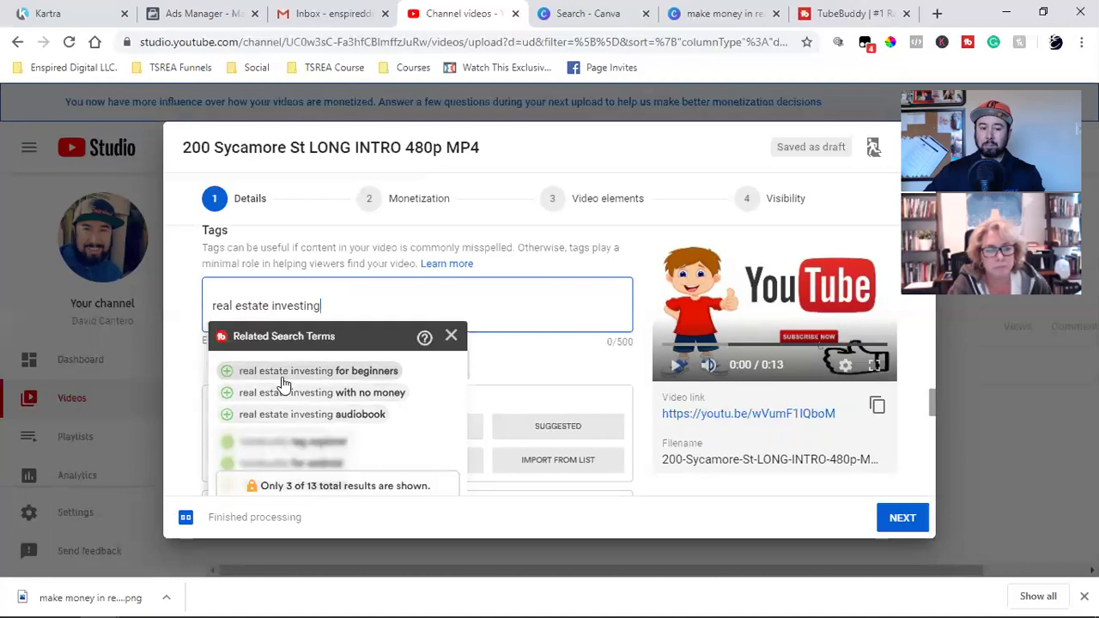
left_click(367, 378)
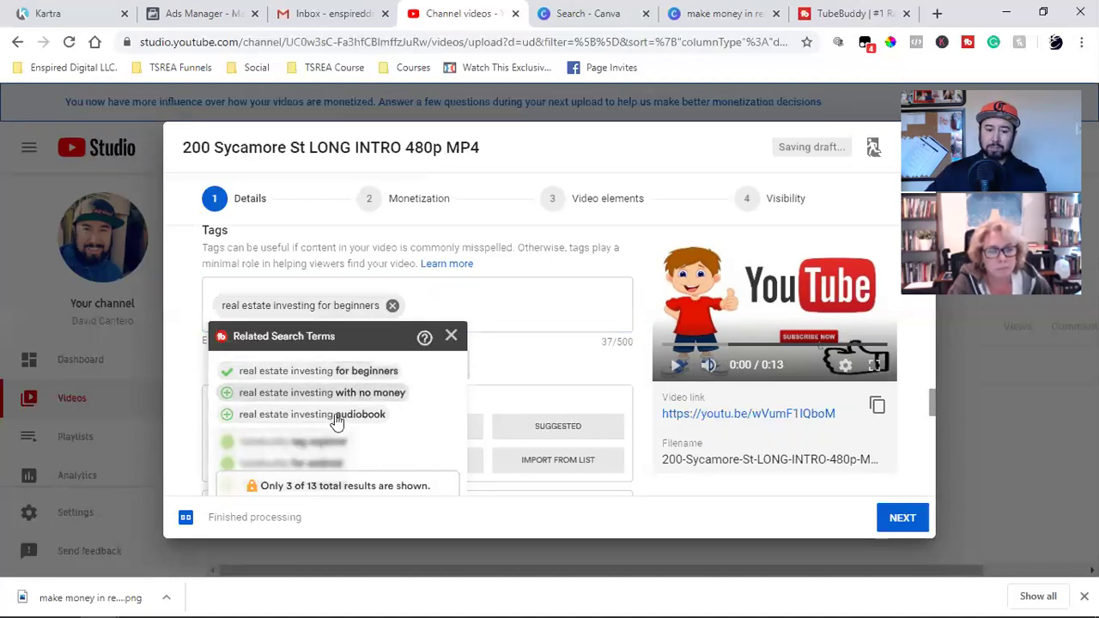
left_click(350, 402)
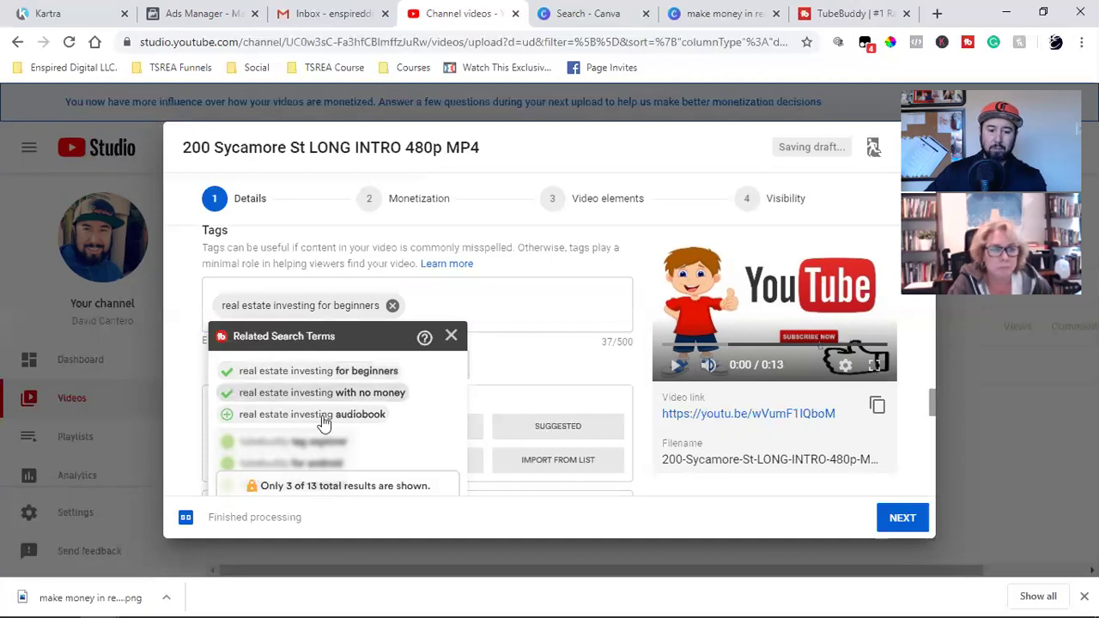
left_click(324, 423)
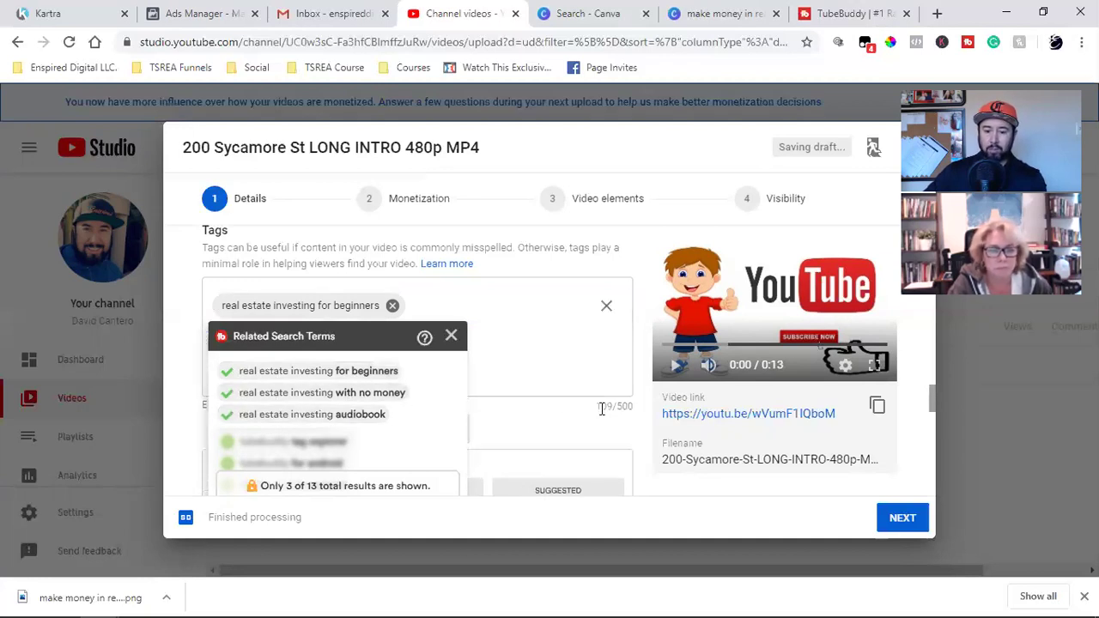
left_click(556, 393)
Add three more tags: with no money and bad credit, with no money in india, with no money down.
left_click(453, 381)
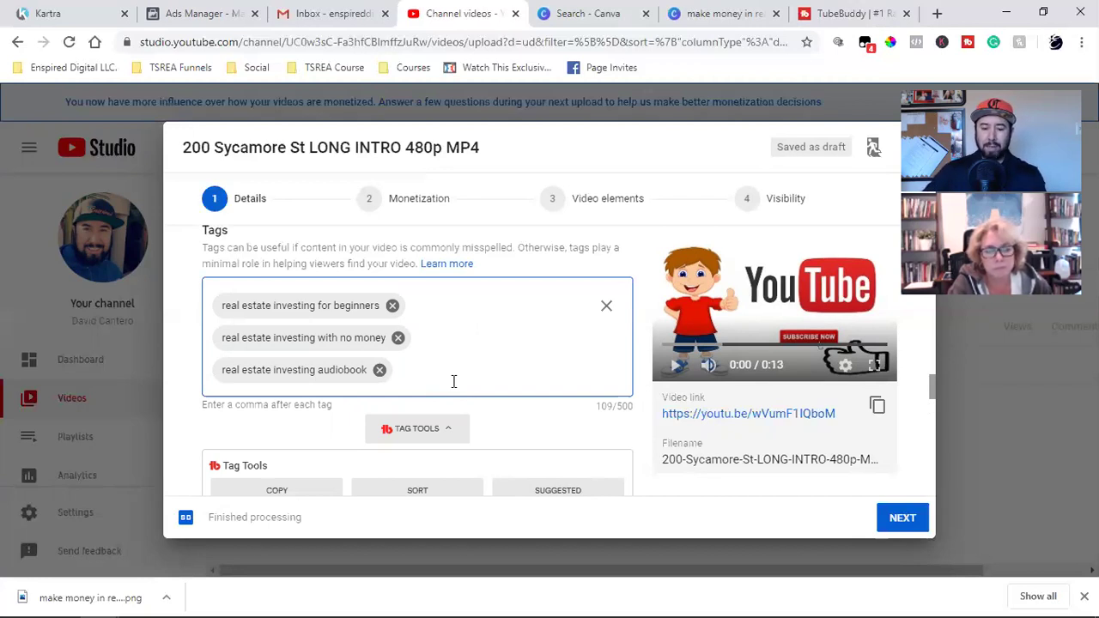
scroll(453, 381, "down", 2)
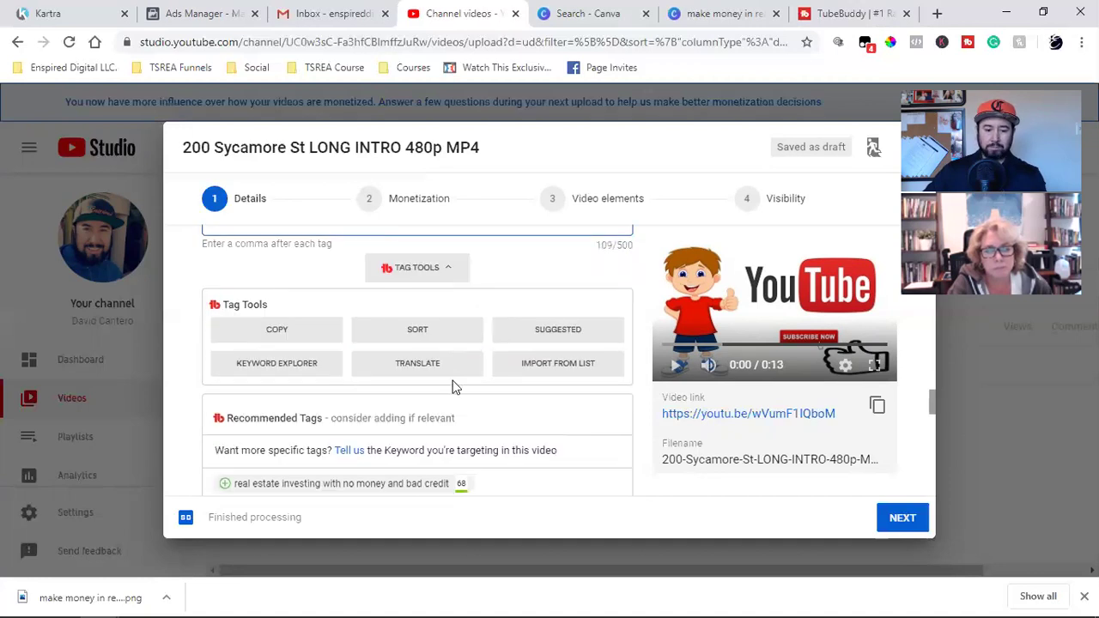
scroll(452, 382, "down", 2)
left_click(291, 334)
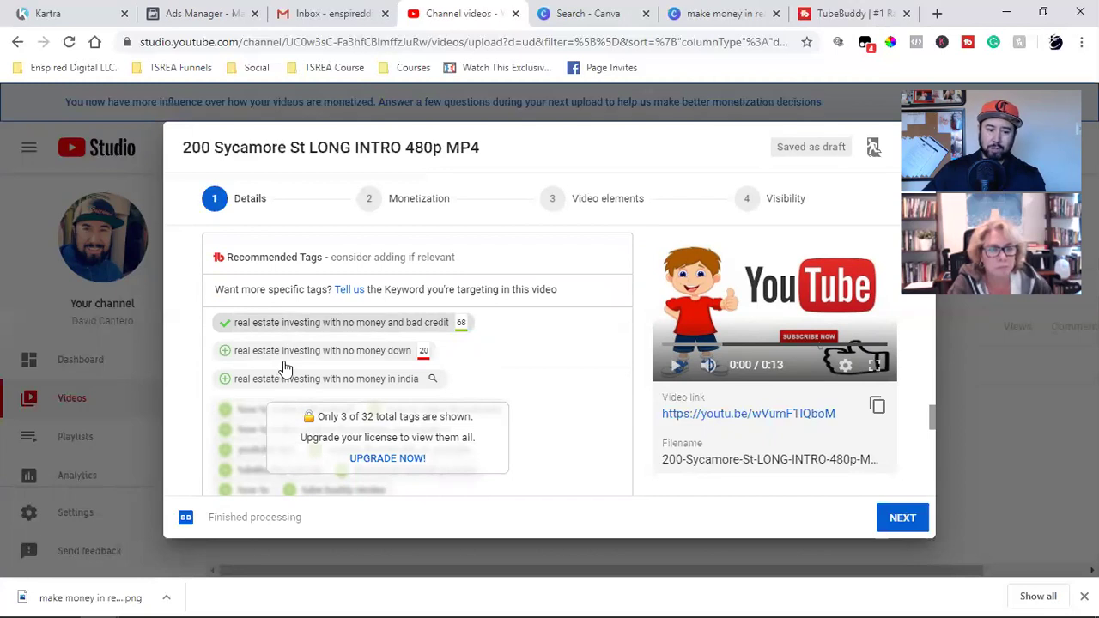
scroll(288, 369, "up", 4)
scroll(446, 429, "down", 2)
scroll(447, 401, "down", 2)
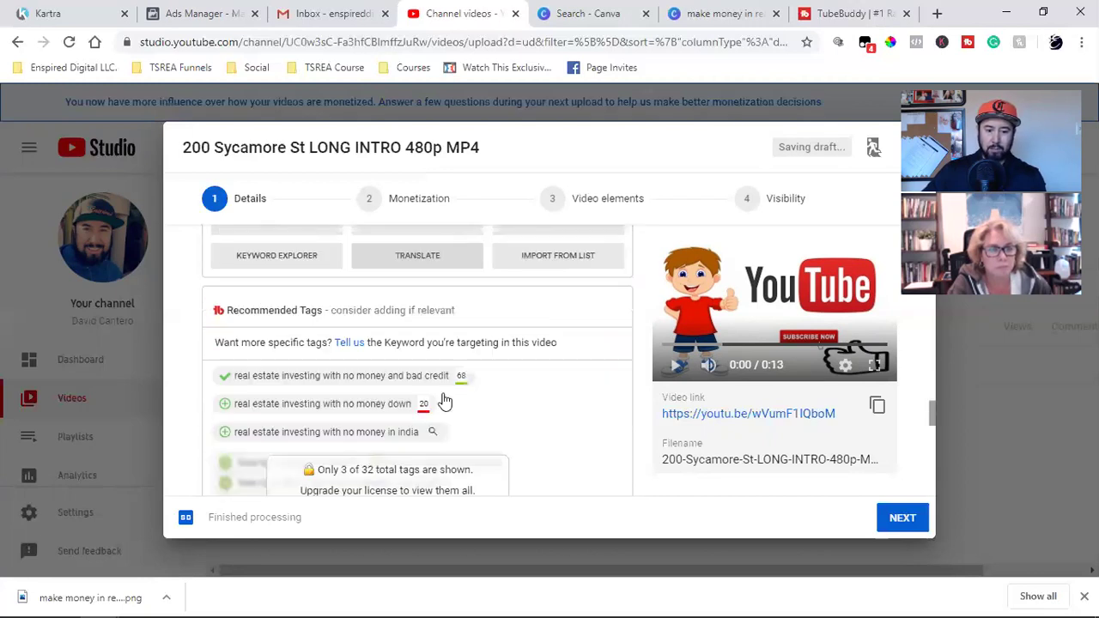
left_click(335, 400)
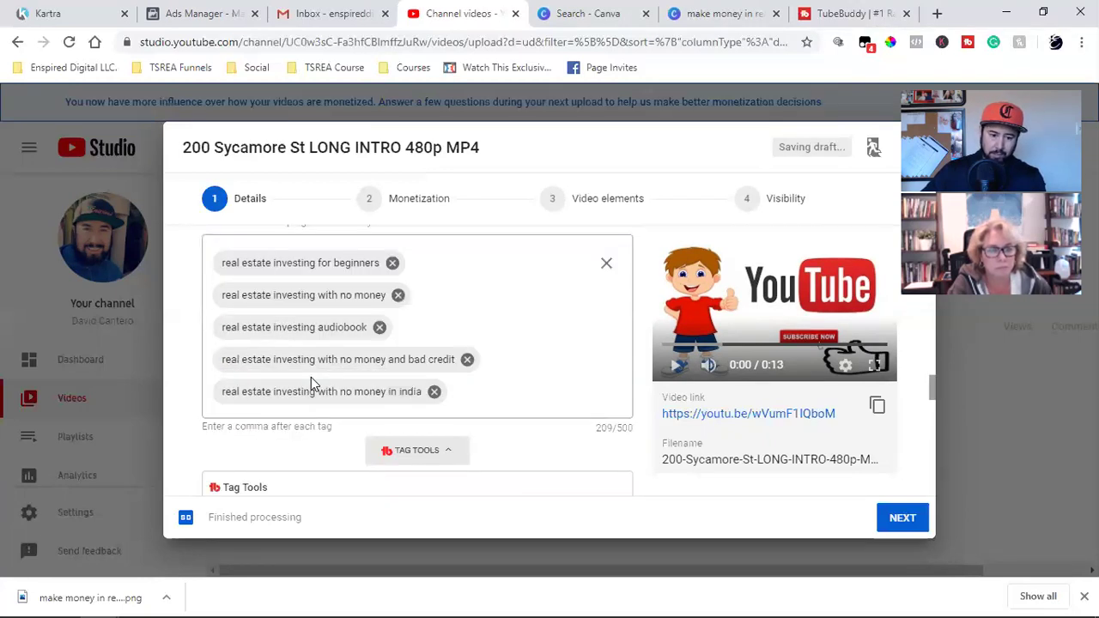
scroll(313, 391, "down", 4)
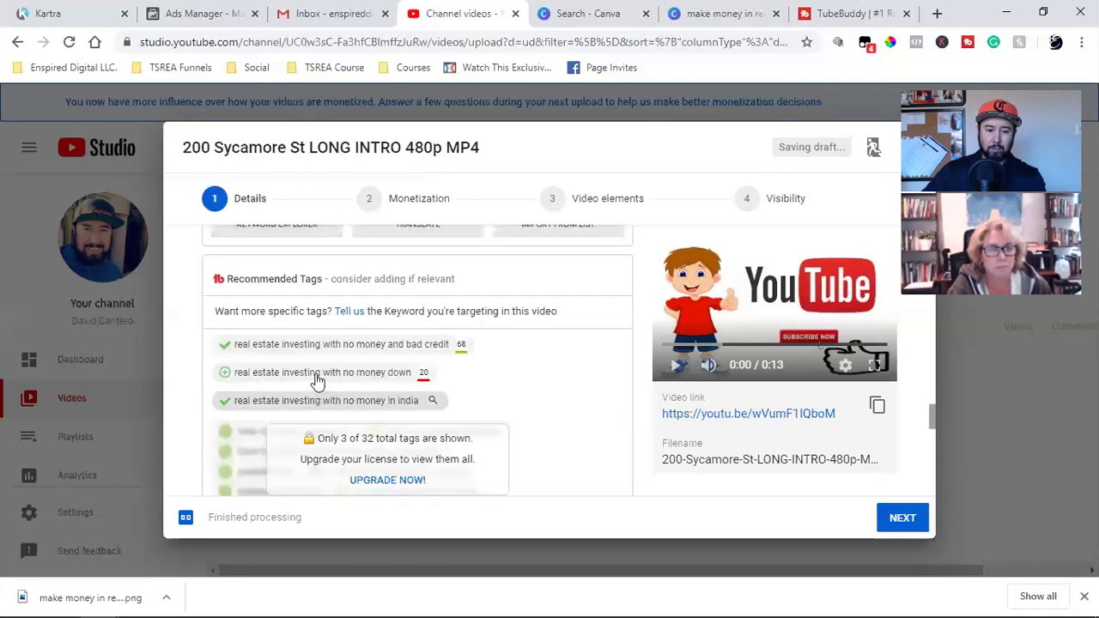
left_click(271, 375)
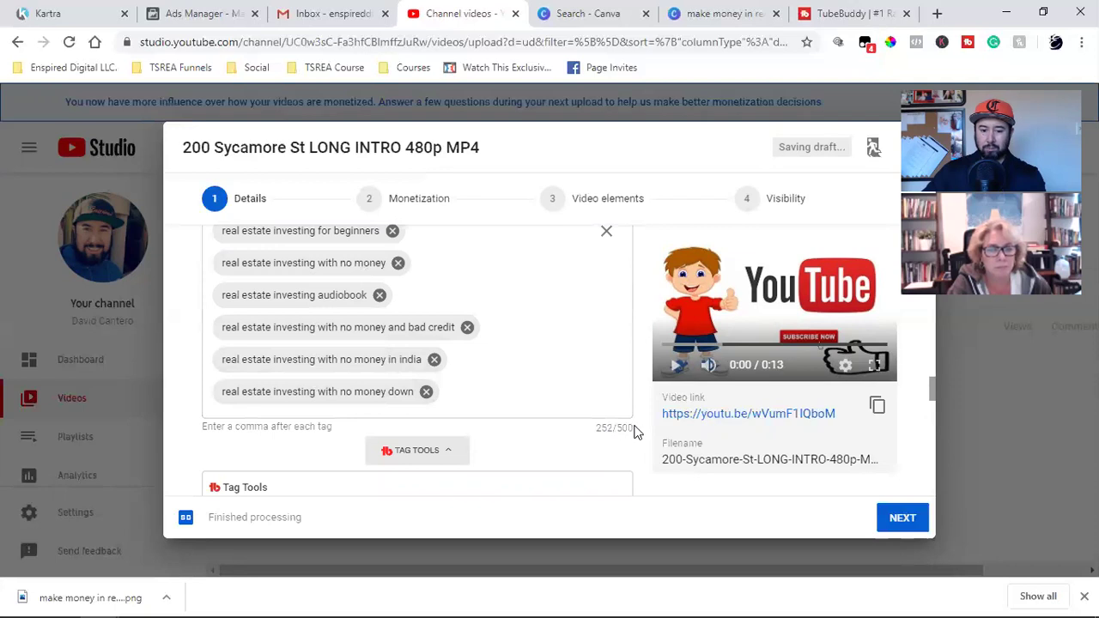
scroll(534, 414, "down", 4)
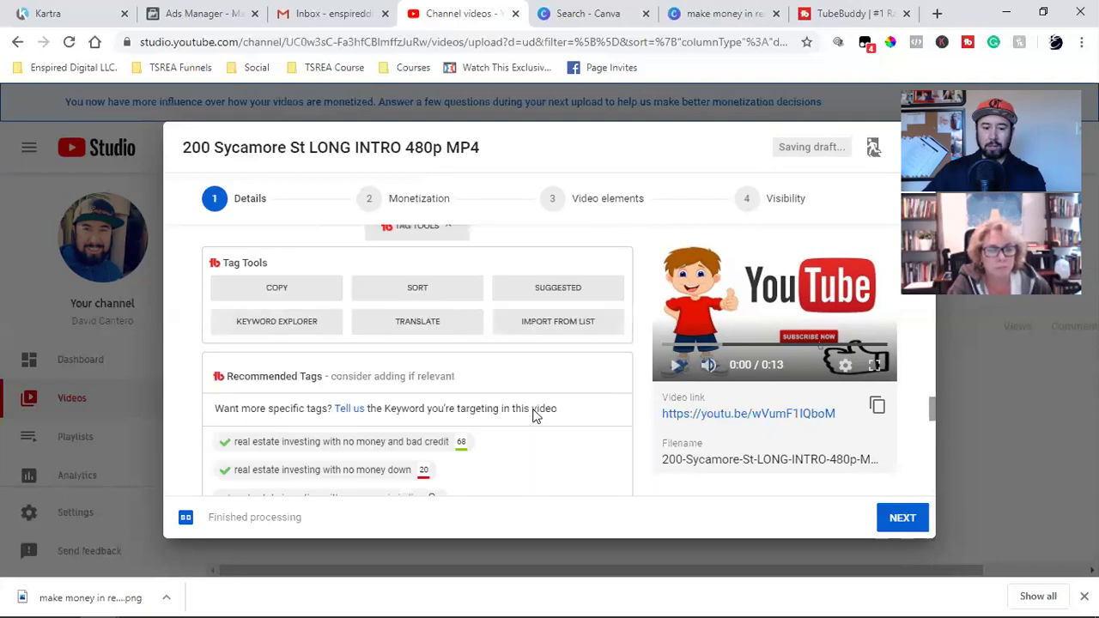
scroll(533, 416, "down", 5)
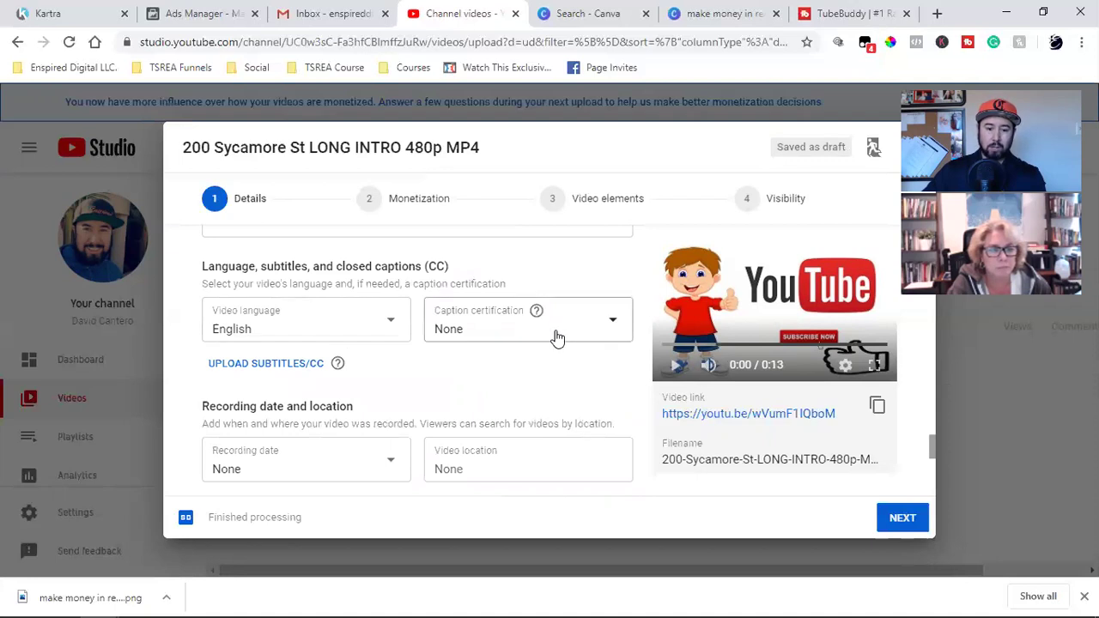
scroll(557, 337, "down", 2)
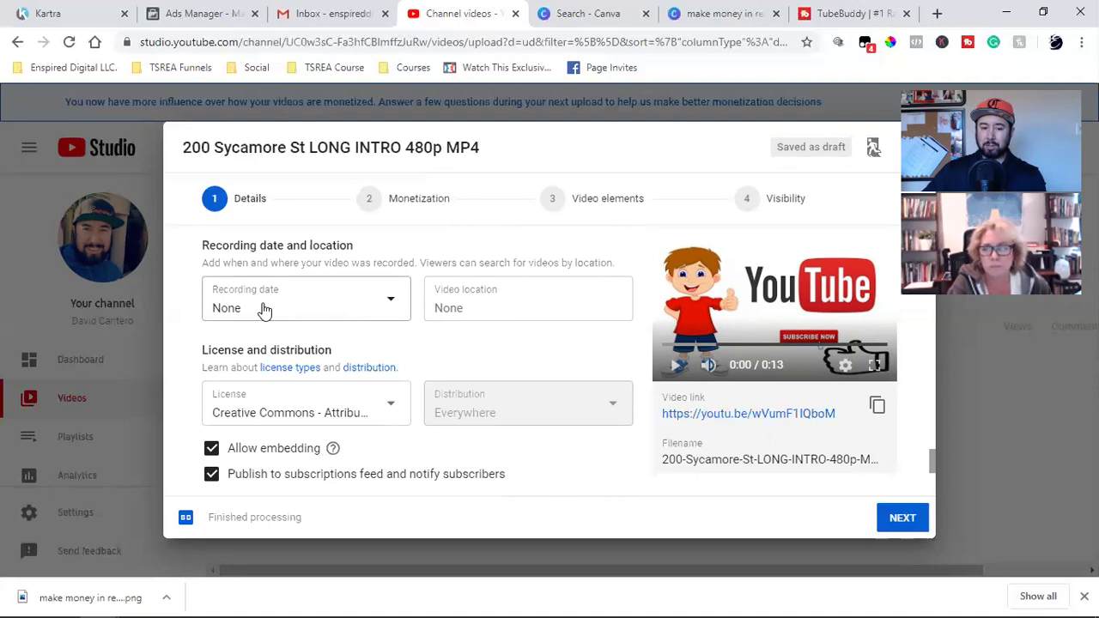
Pick 15 in the April 2020 picker so the recording date reads Apr 15, 2020.
left_click(264, 308)
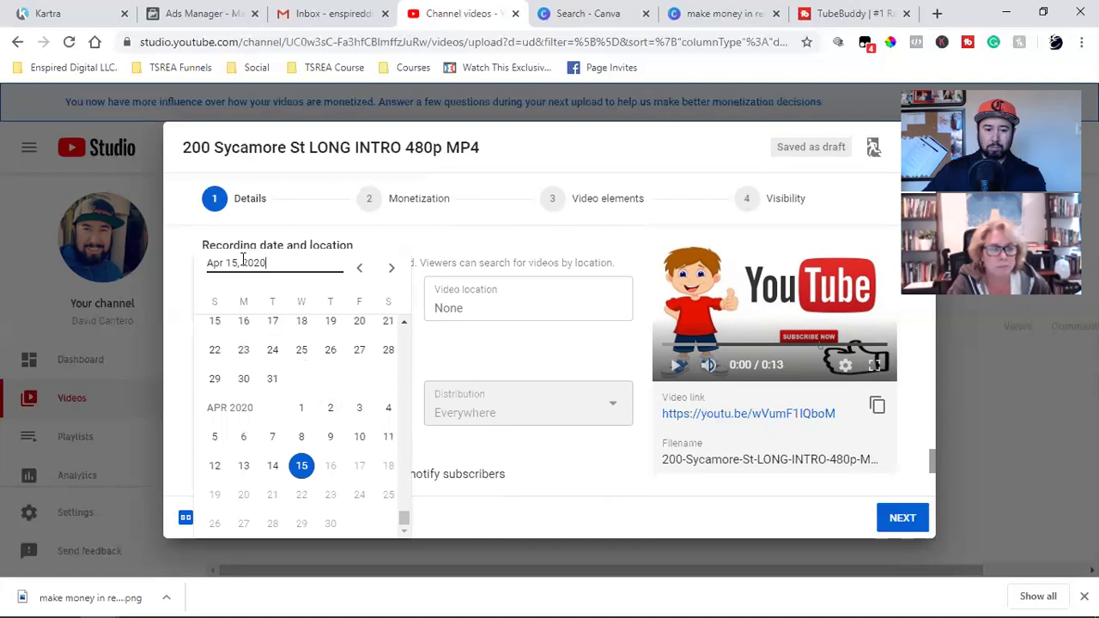
left_click(301, 466)
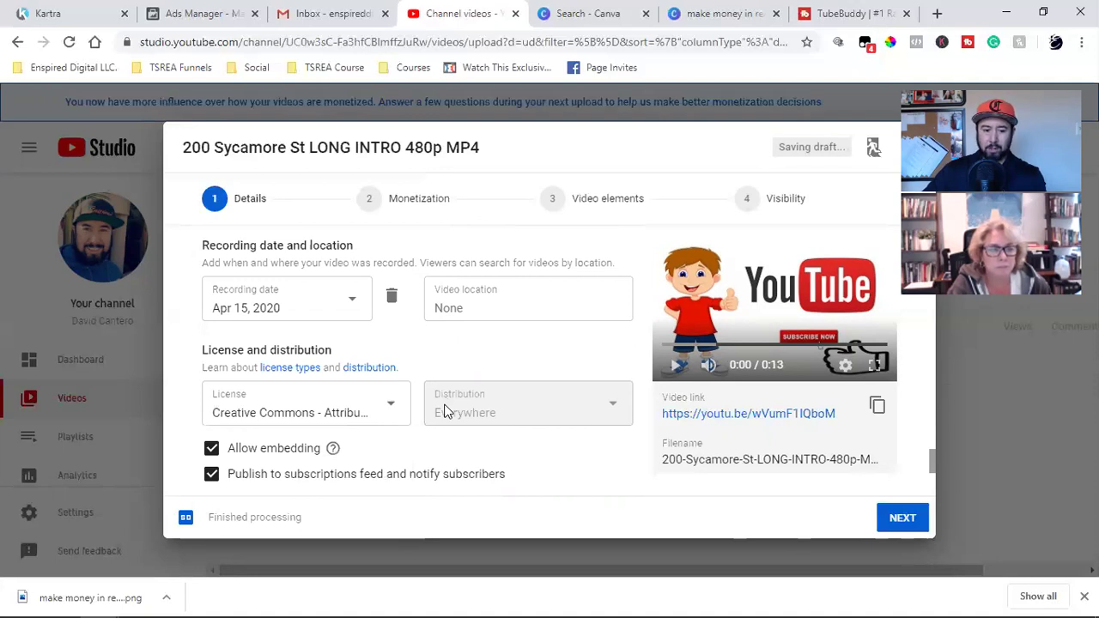
scroll(444, 412, "down", 2)
left_click(210, 314)
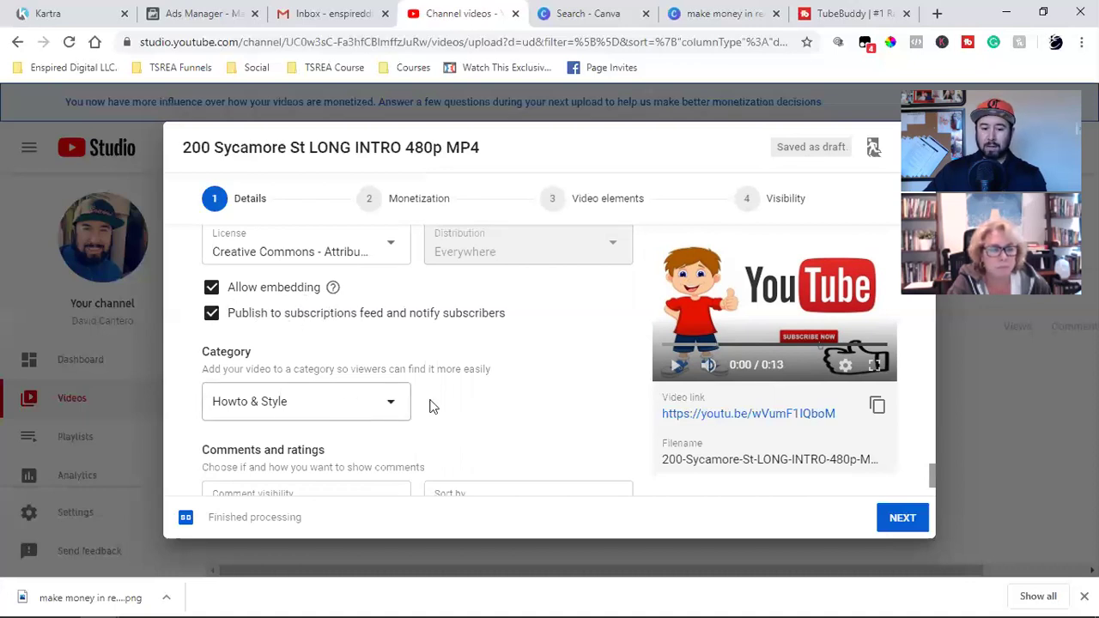
scroll(436, 399, "down", 1)
left_click(344, 336)
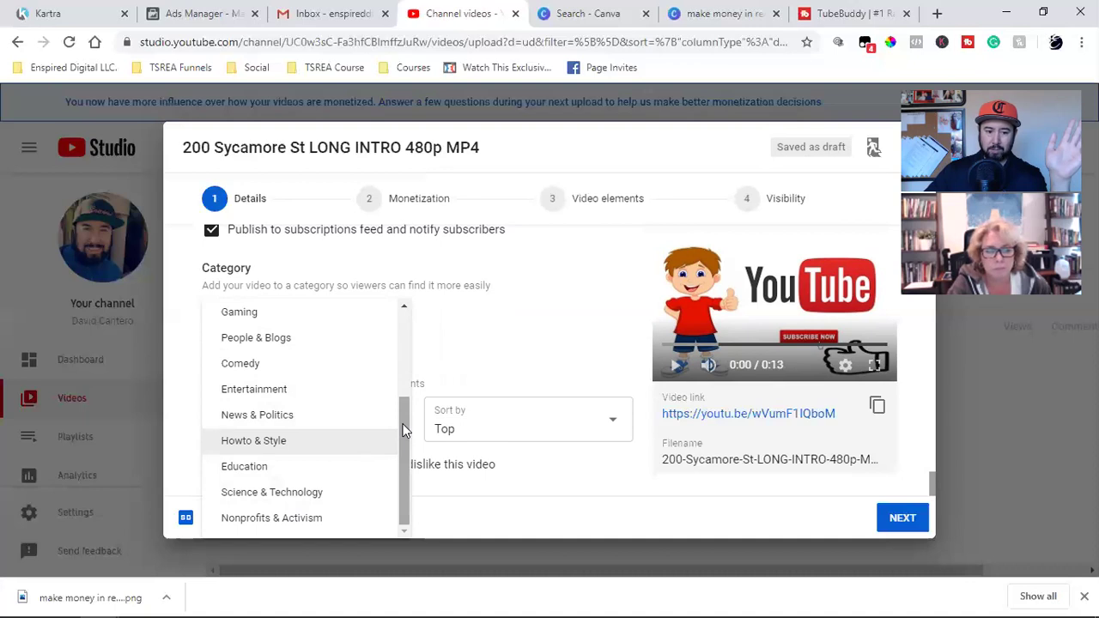
mouse_move(406, 430)
left_mouse_down()
mouse_move(398, 399)
mouse_move(410, 320)
mouse_move(403, 439)
left_mouse_up()
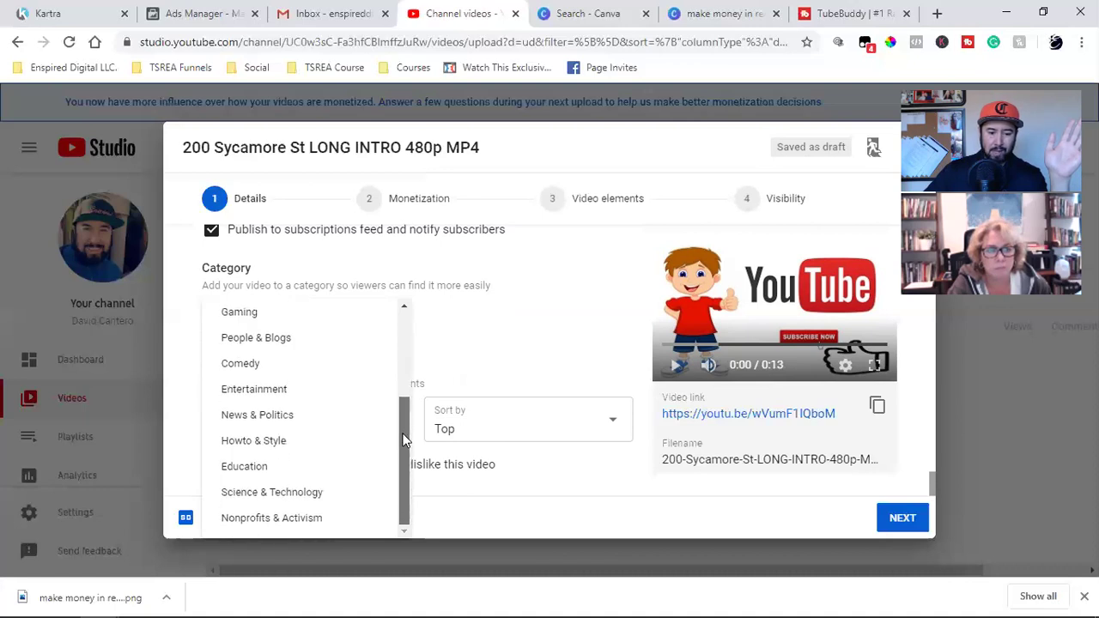
left_click(281, 452)
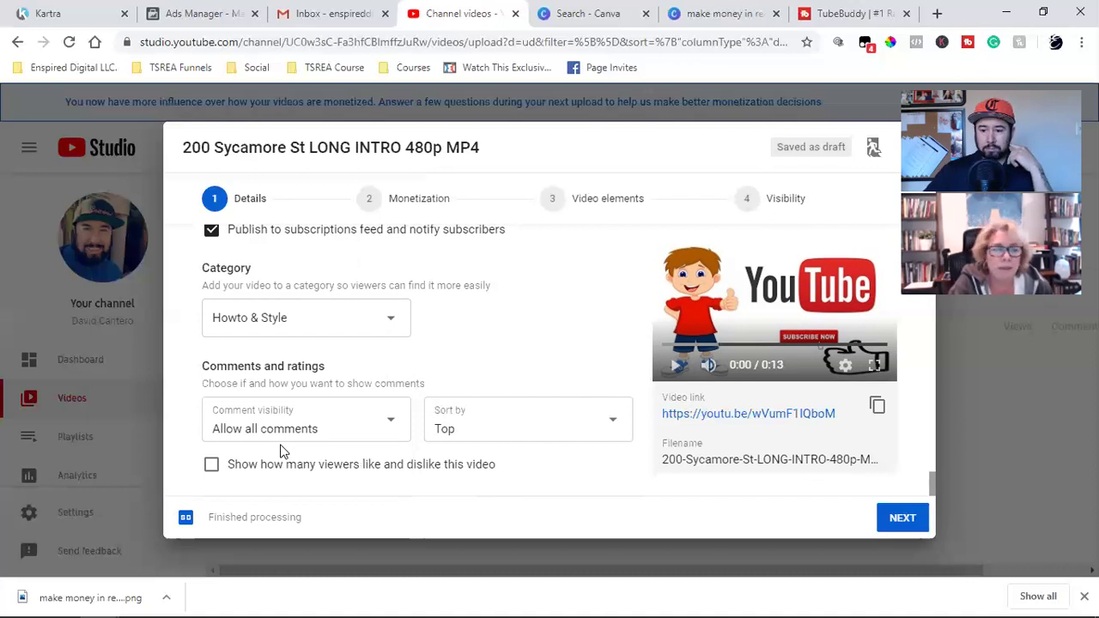
left_click(284, 334)
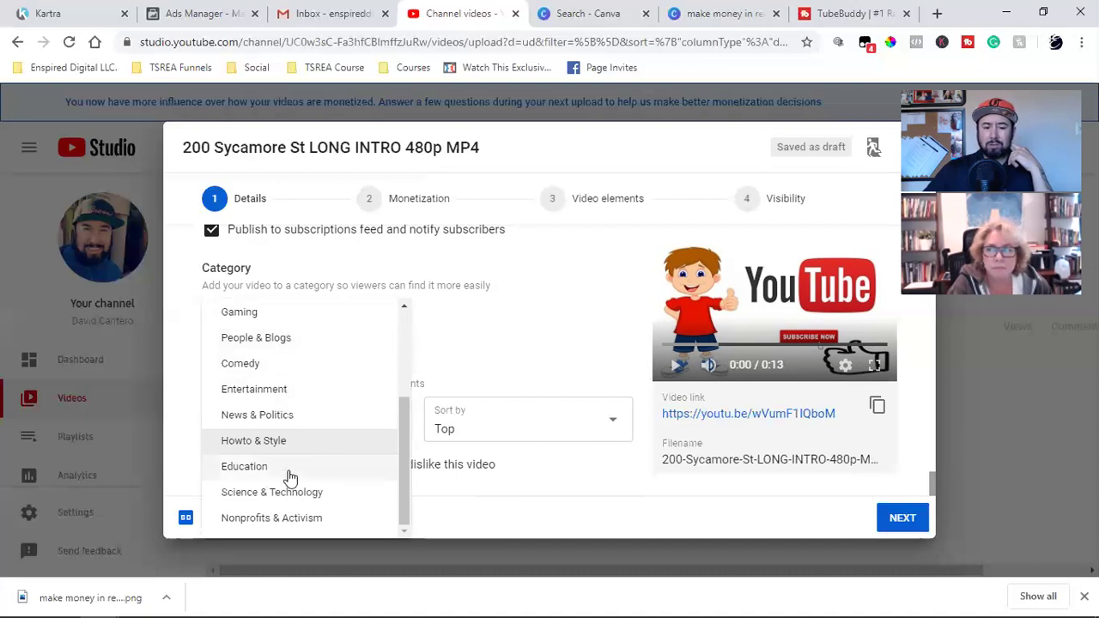
Close the Category list, leaving Howto & Style selected.
left_click(447, 359)
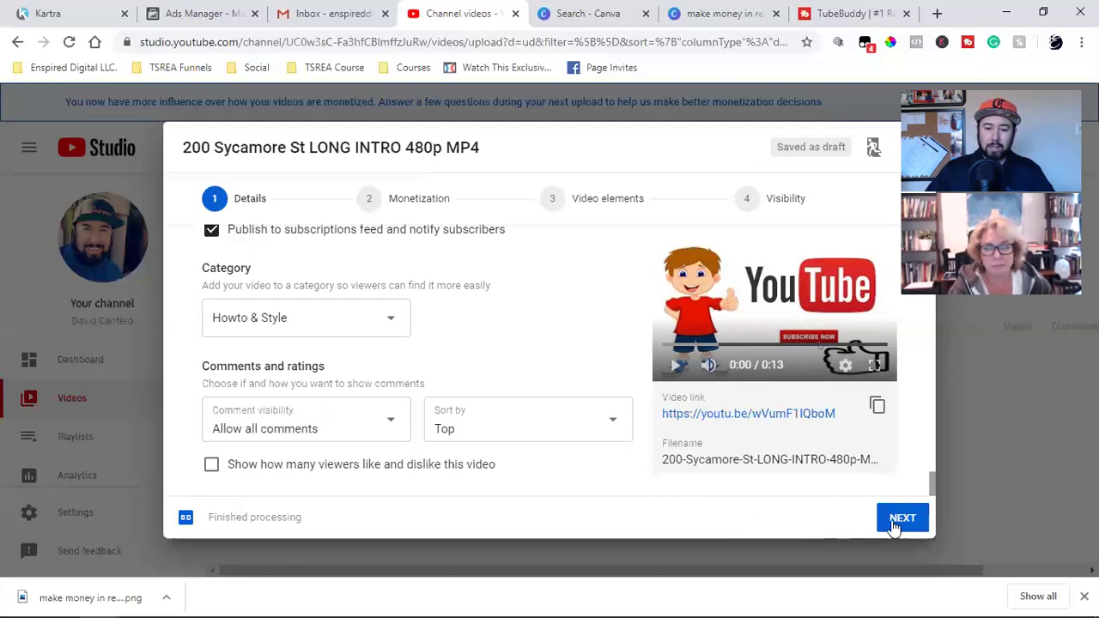
In the Monetization step, set monetization to On and confirm with DONE.
left_click(420, 205)
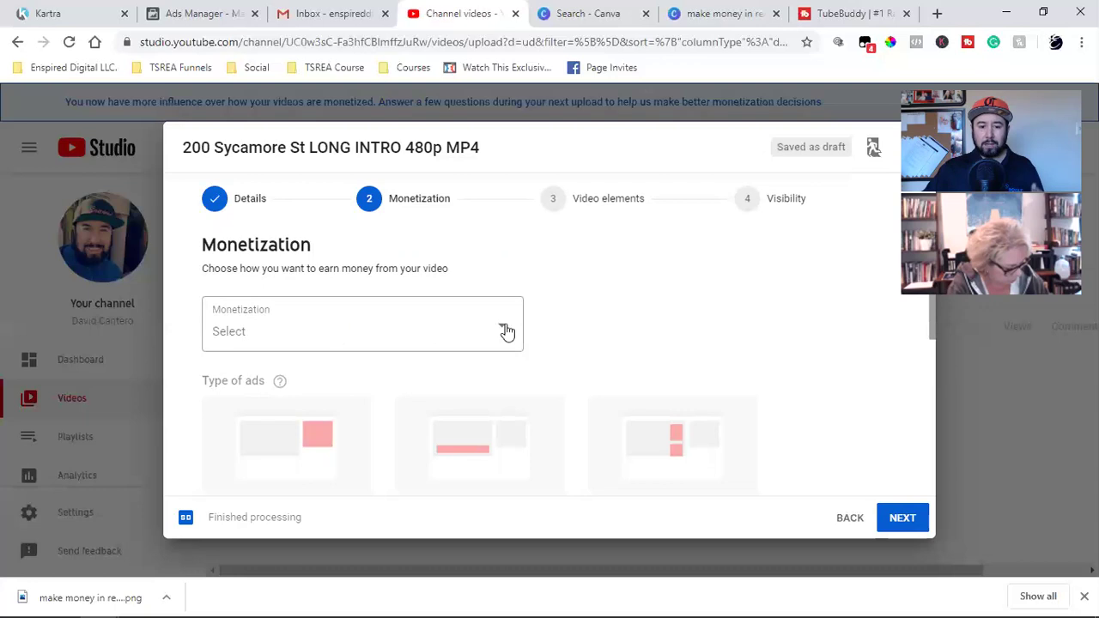
left_click(426, 331)
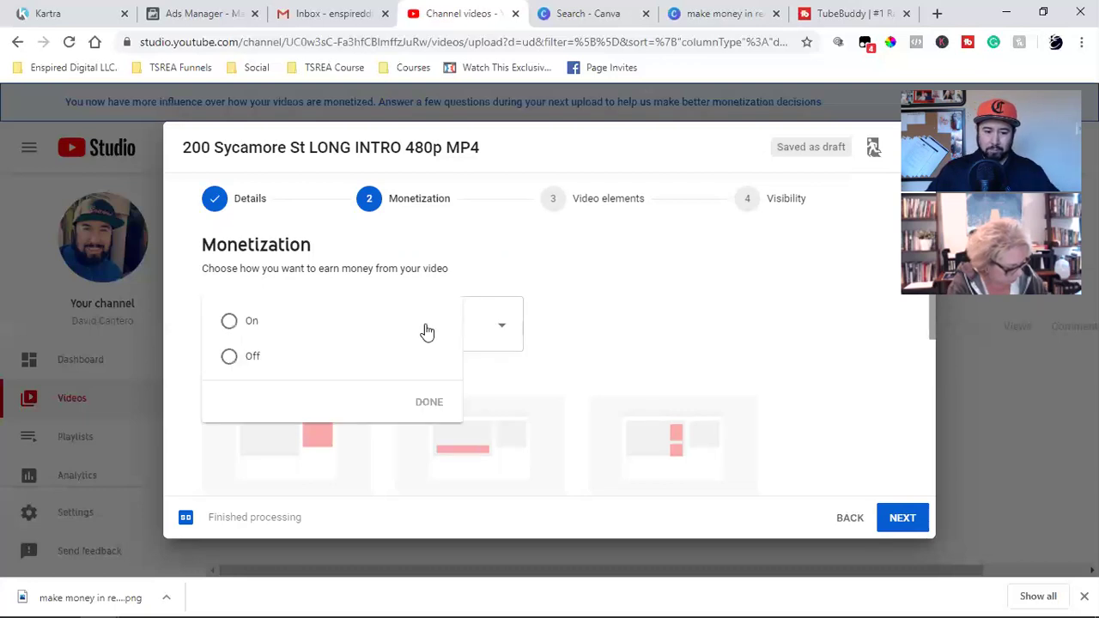
left_click(497, 280)
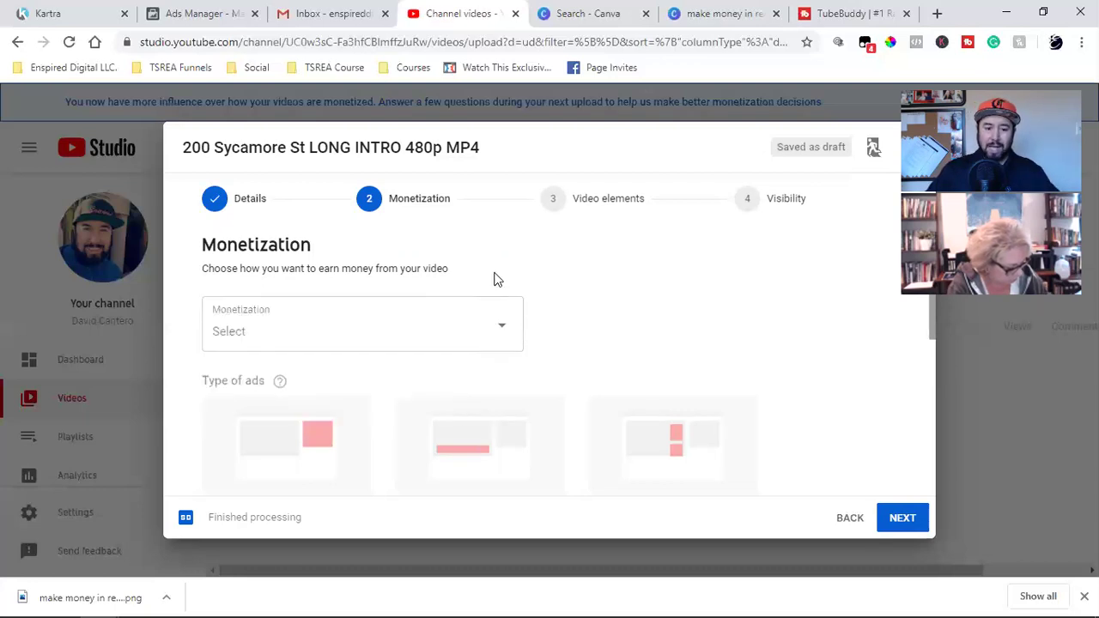
left_click(393, 338)
left_click(228, 322)
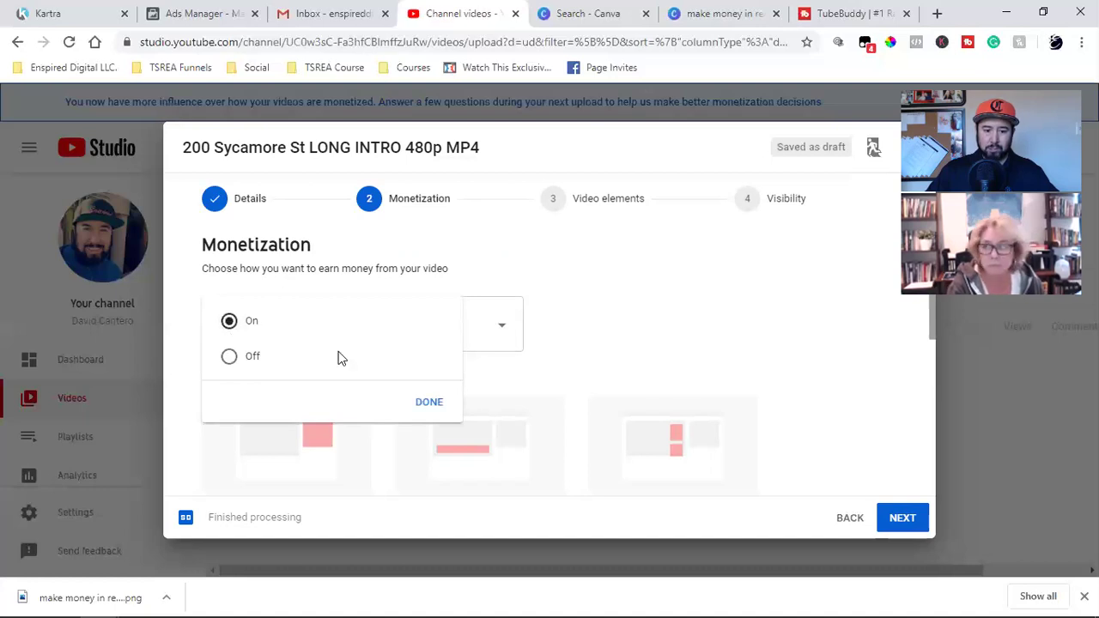
left_click(429, 401)
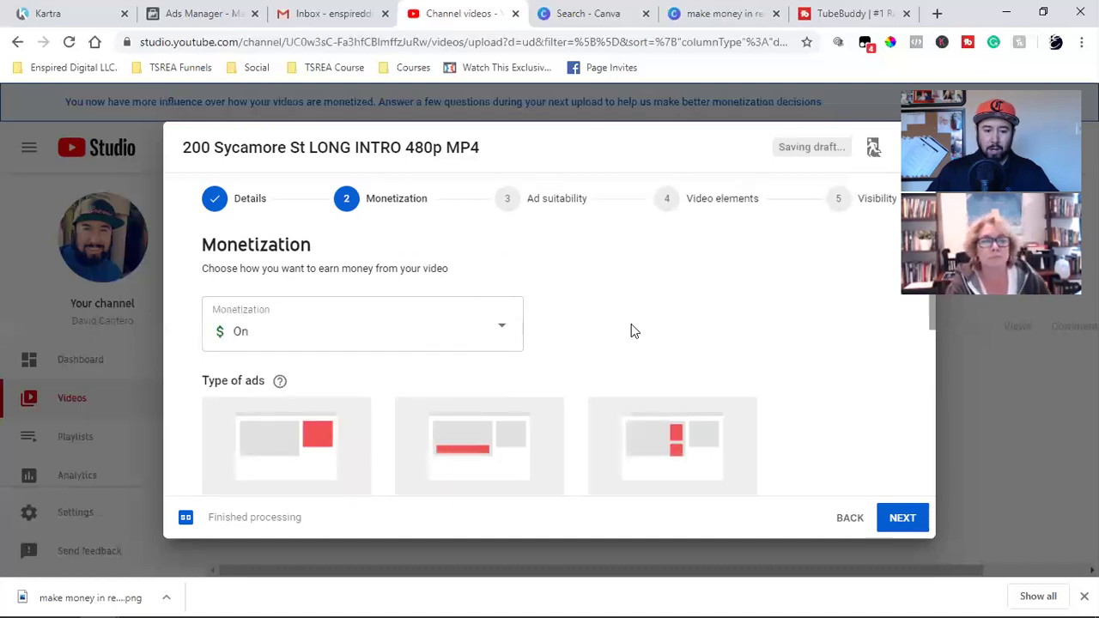
scroll(631, 329, "down", 6)
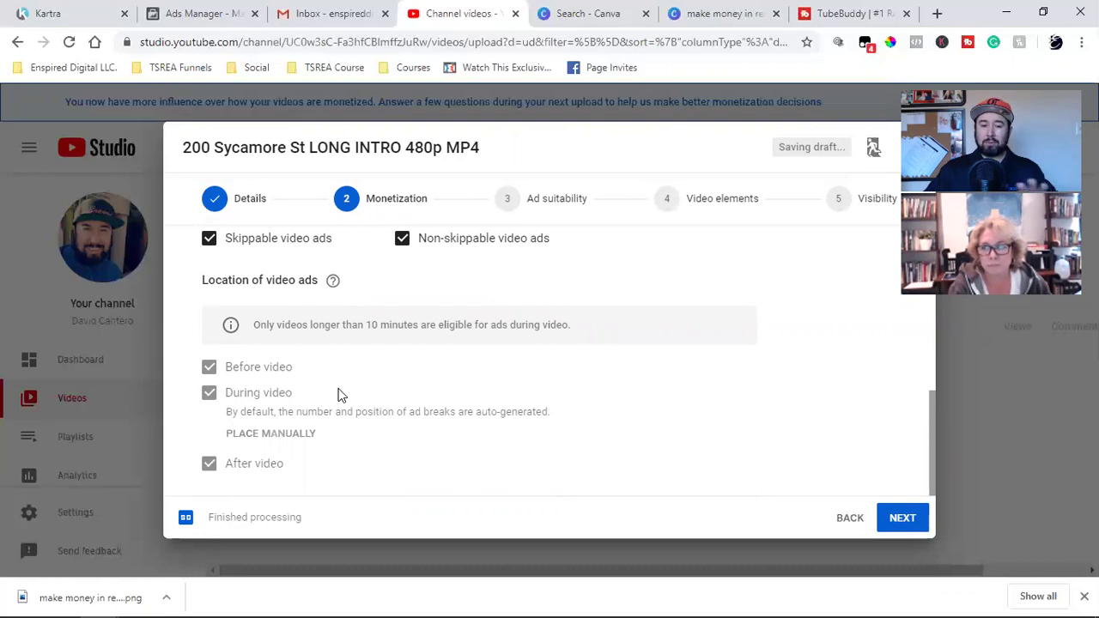
triple_click(284, 323)
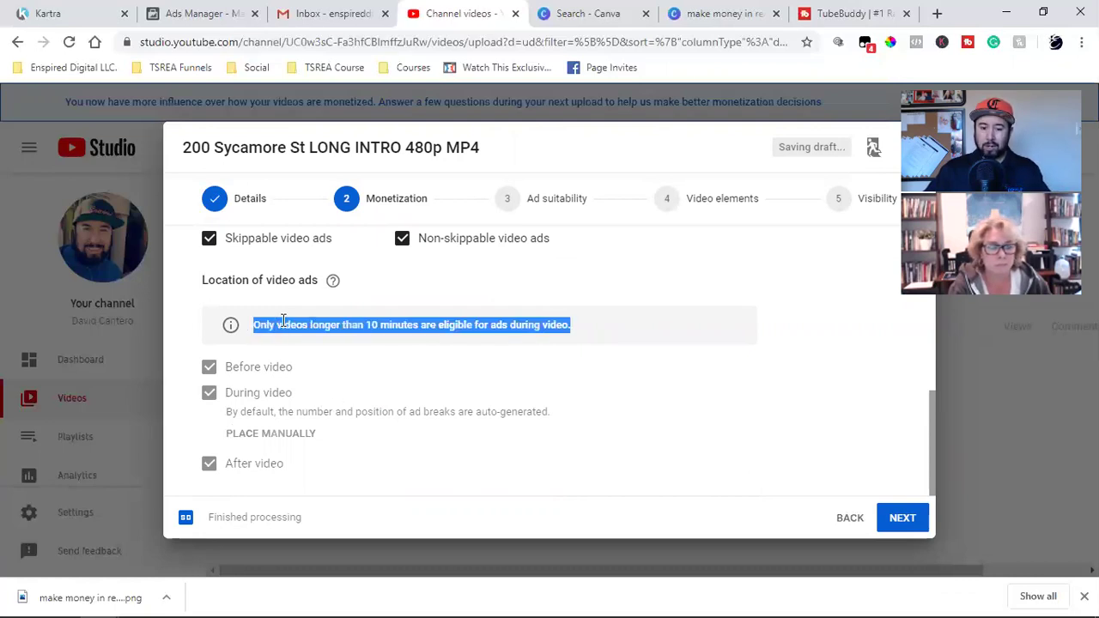
left_click(453, 397)
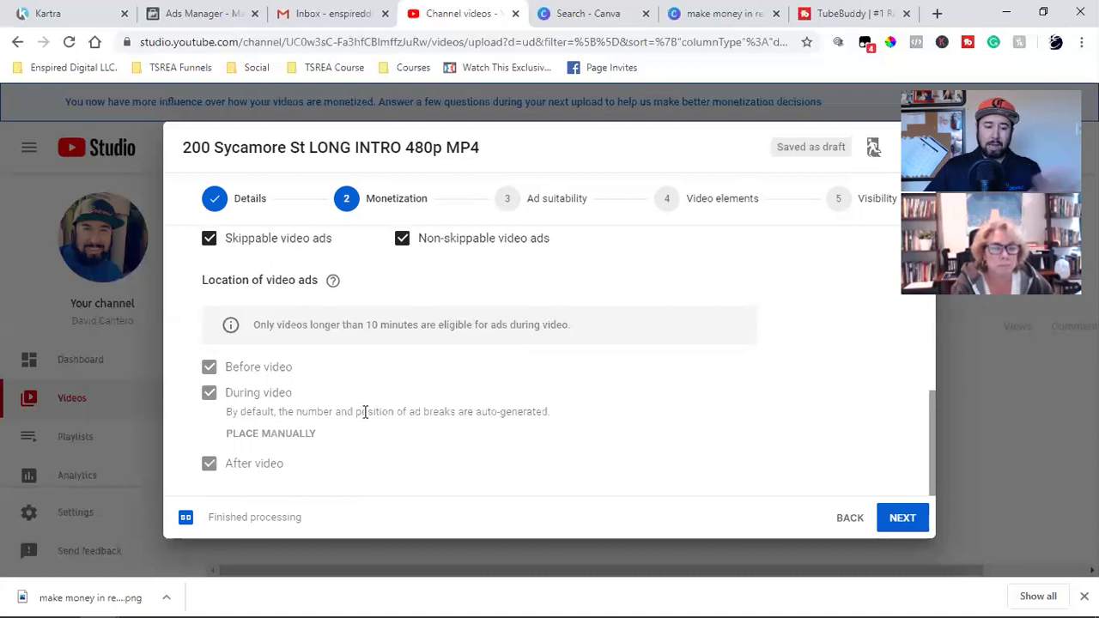
left_click(893, 520)
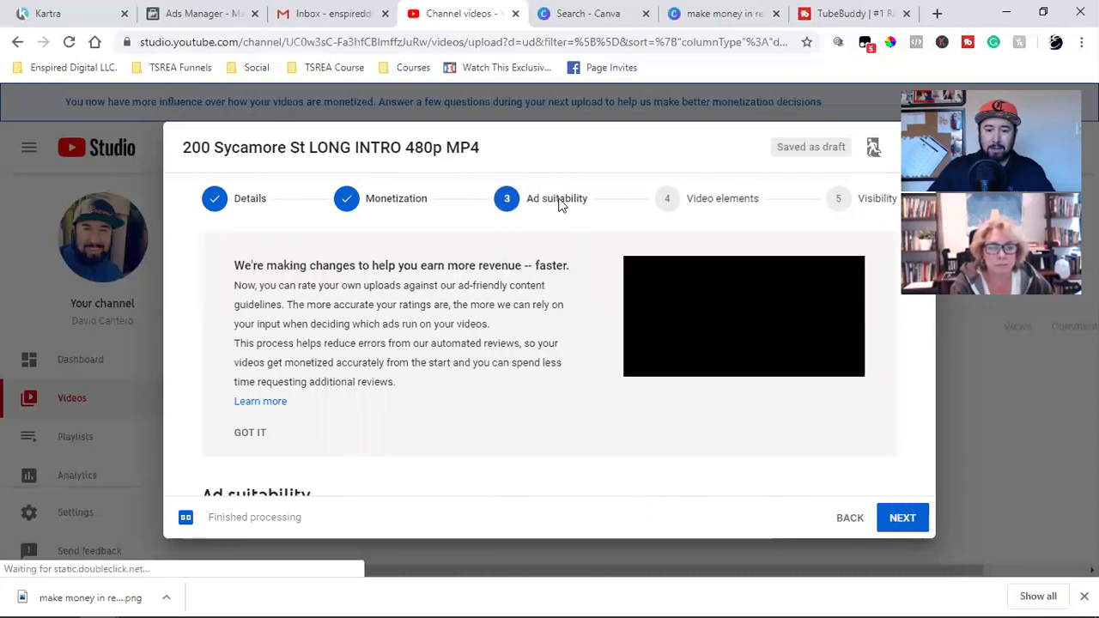
Scroll through the Ad suitability questions, expanding and collapsing the Inappropriate language ratings.
scroll(554, 235, "down", 2)
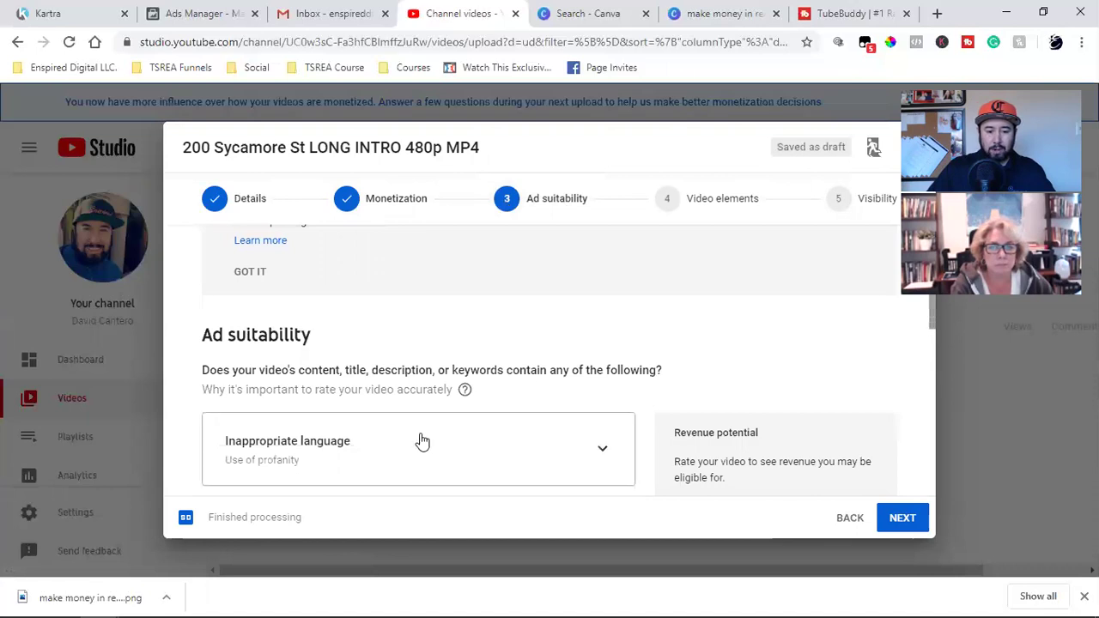
triple_click(226, 372)
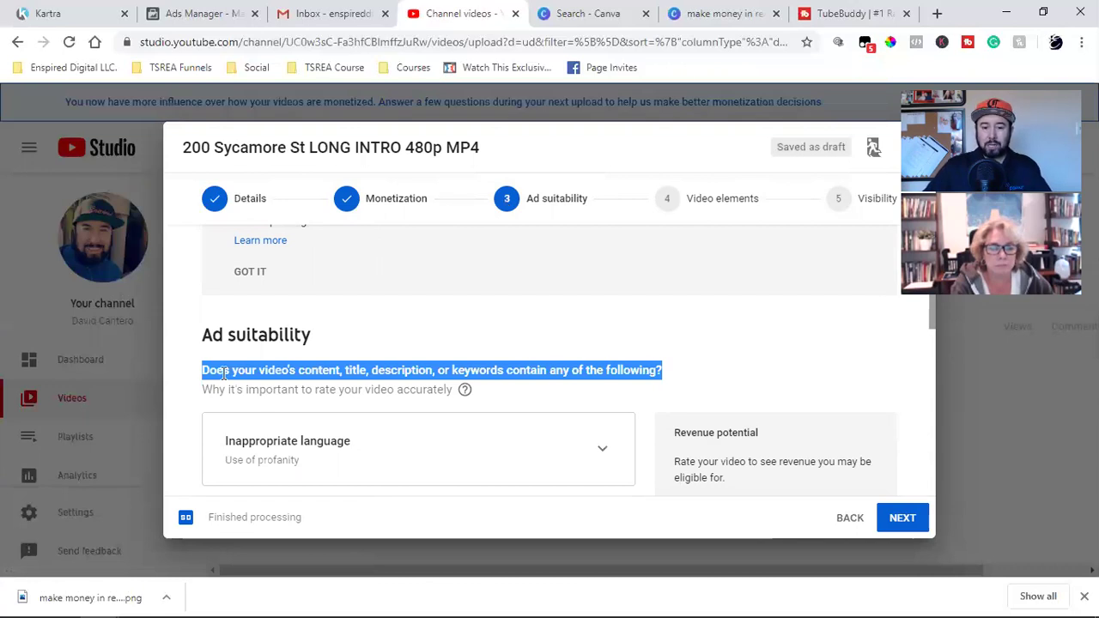
scroll(418, 409, "down", 2)
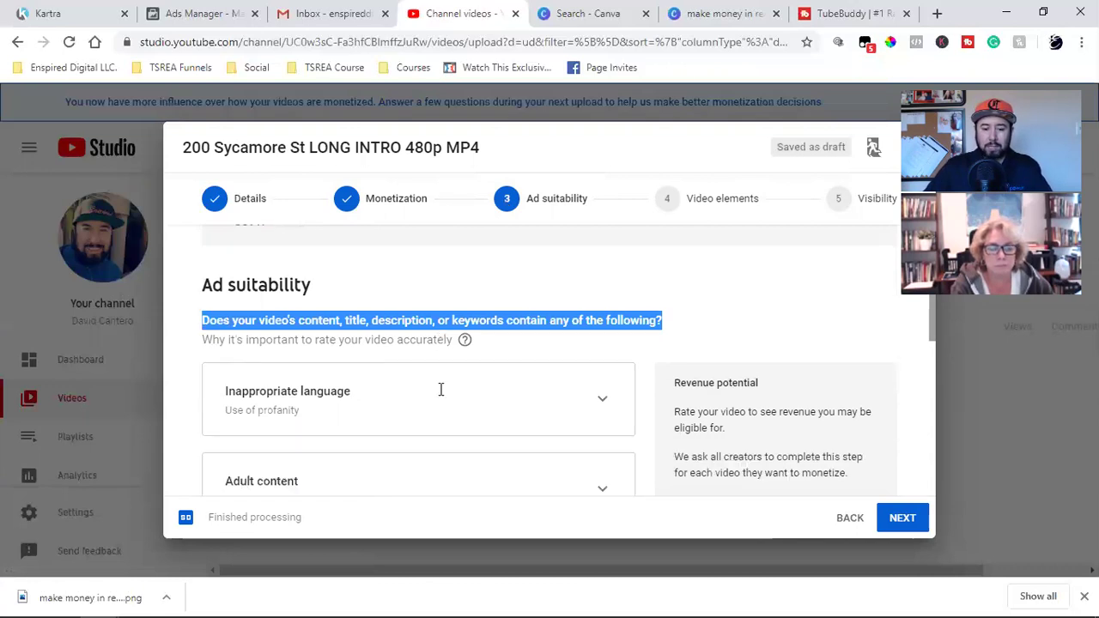
left_click(461, 299)
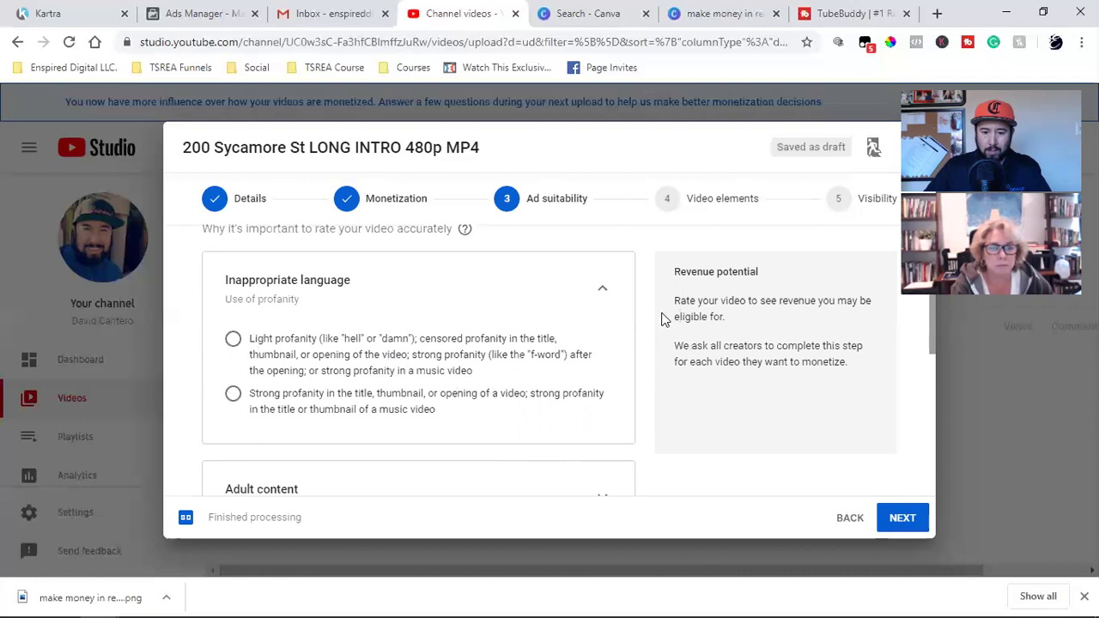
left_click(606, 325)
scroll(508, 343, "up", 2)
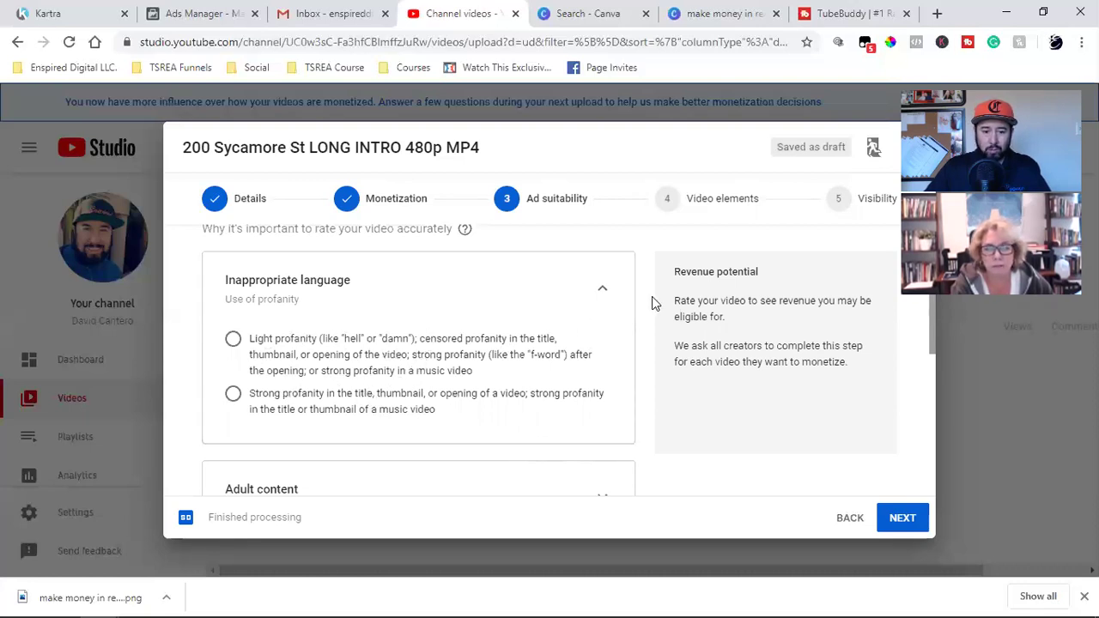
left_click(603, 293)
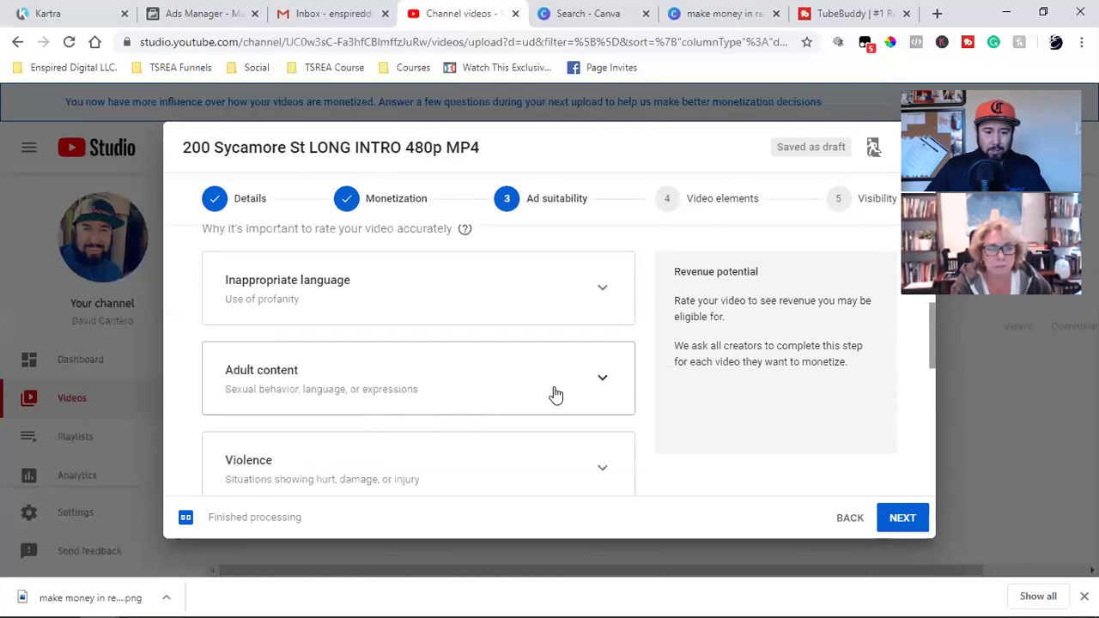
Expand the Adult content rating options to review them, then hide them again.
scroll(555, 393, "down", 2)
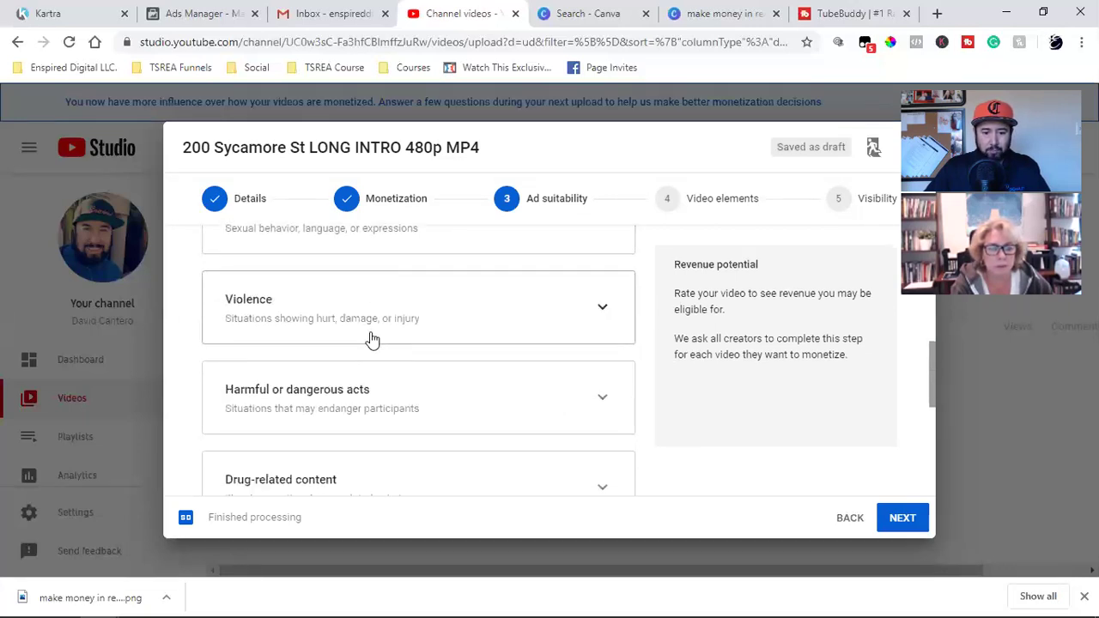
scroll(371, 339, "up", 2)
left_click(339, 394)
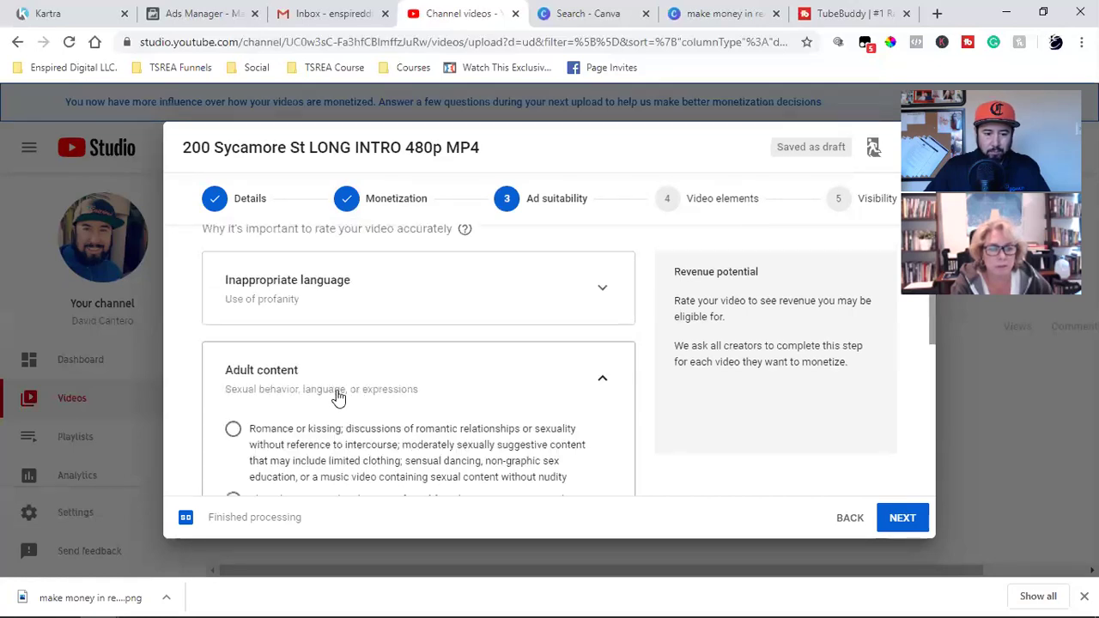
scroll(436, 418, "down", 2)
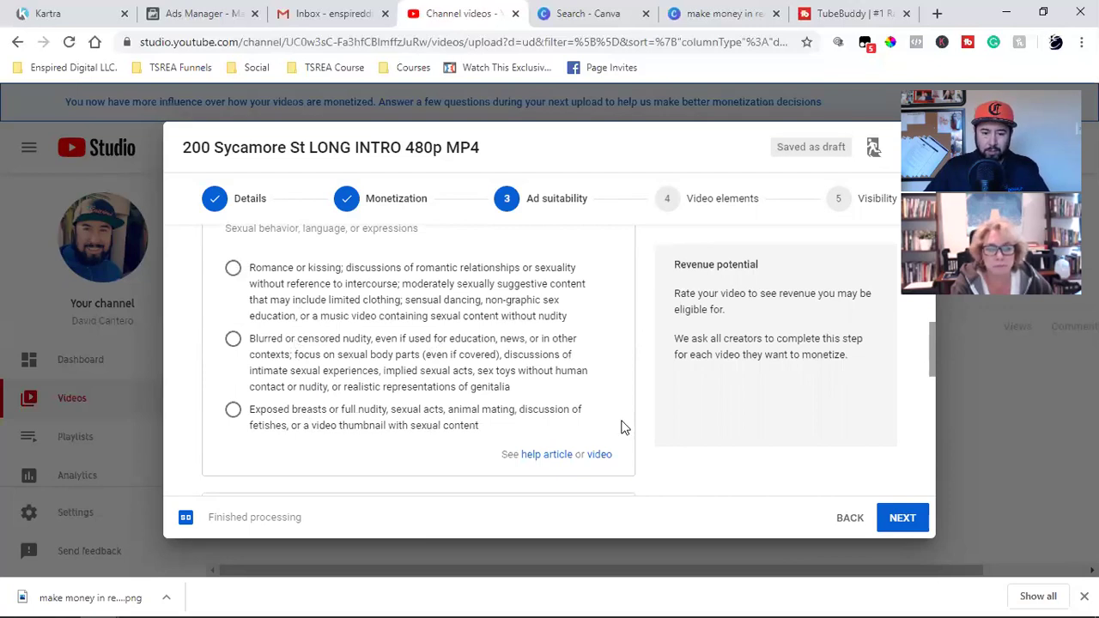
scroll(631, 404, "up", 2)
left_click(606, 385)
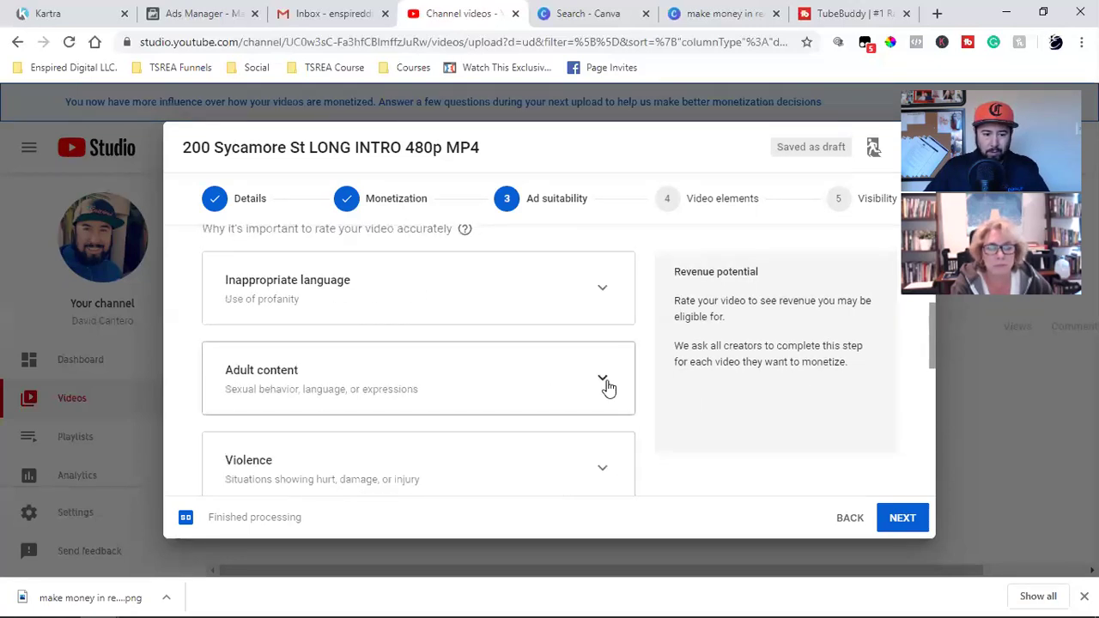
Tick None of the above for sensitive content and continue to Video elements.
scroll(606, 386, "down", 4)
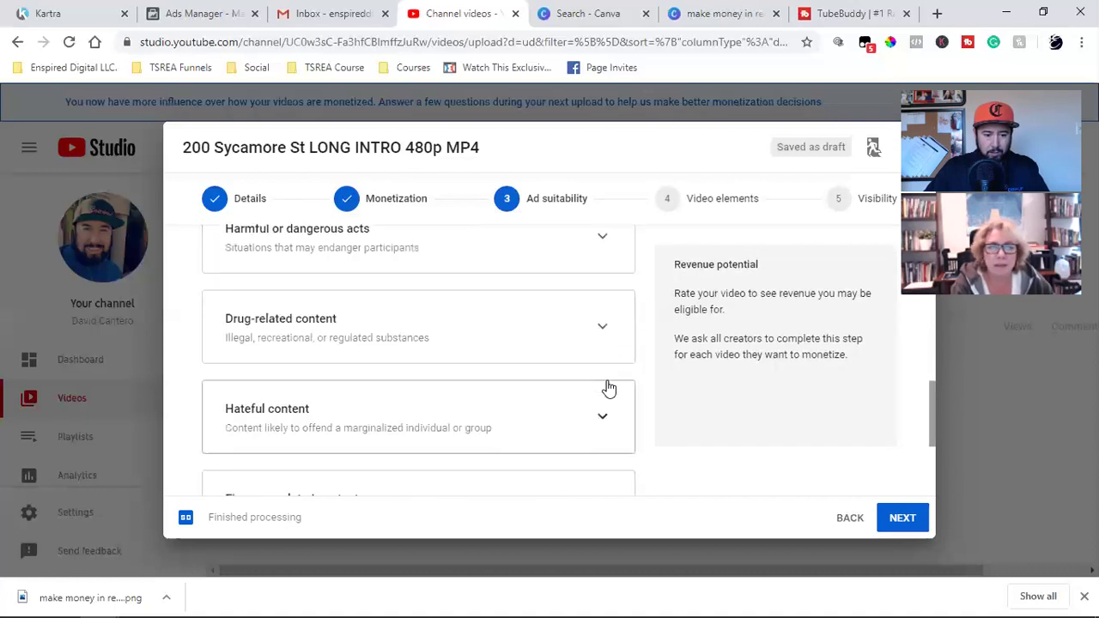
scroll(608, 388, "down", 3)
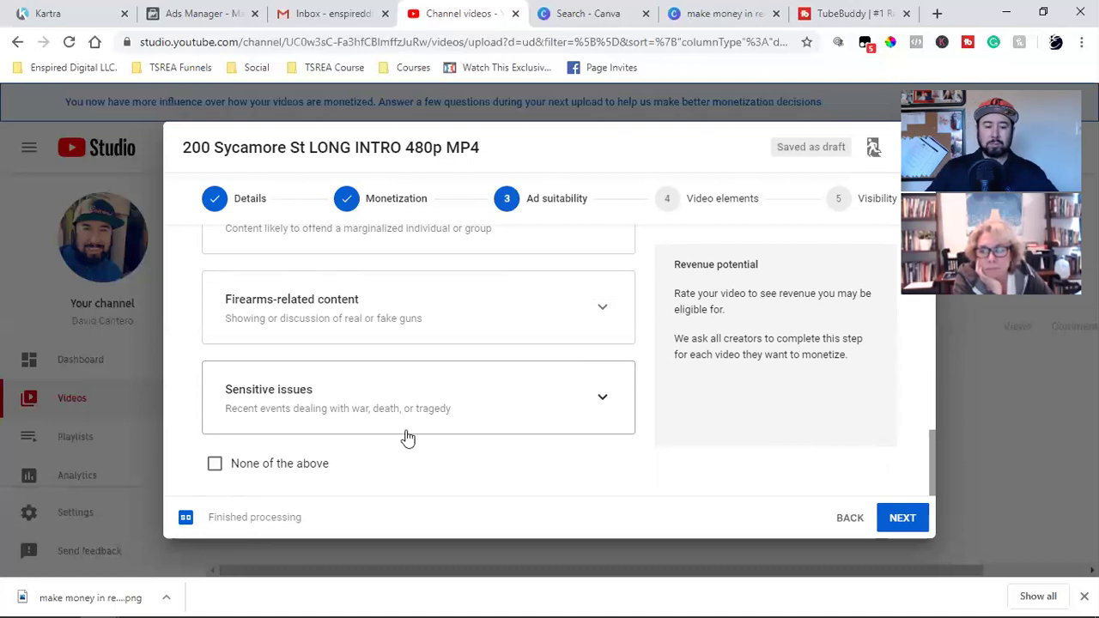
left_click(215, 466)
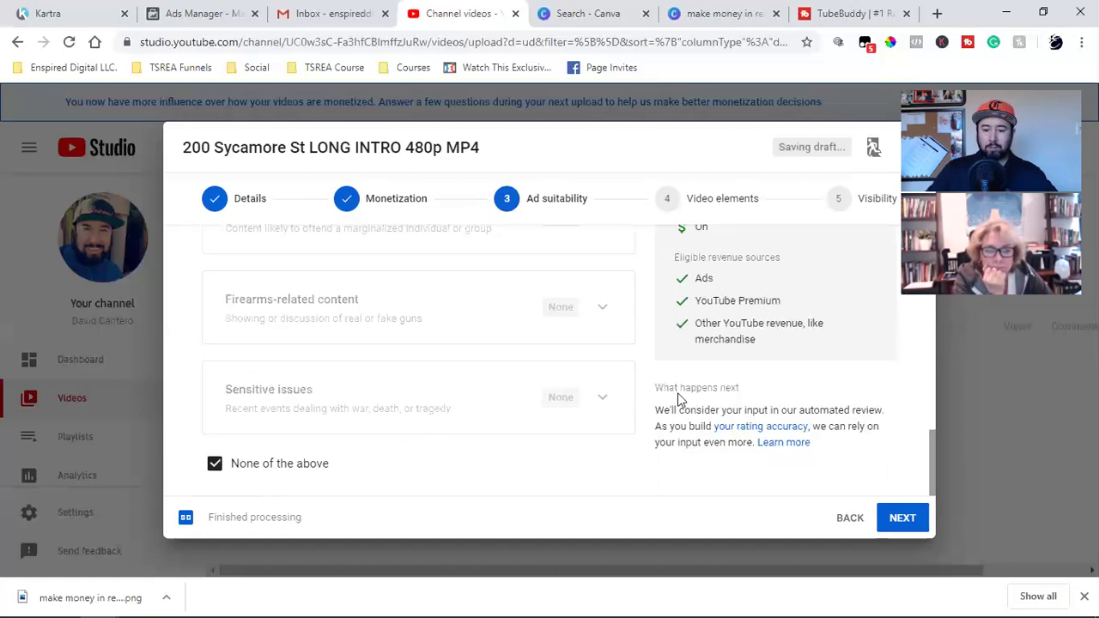
left_click(877, 517)
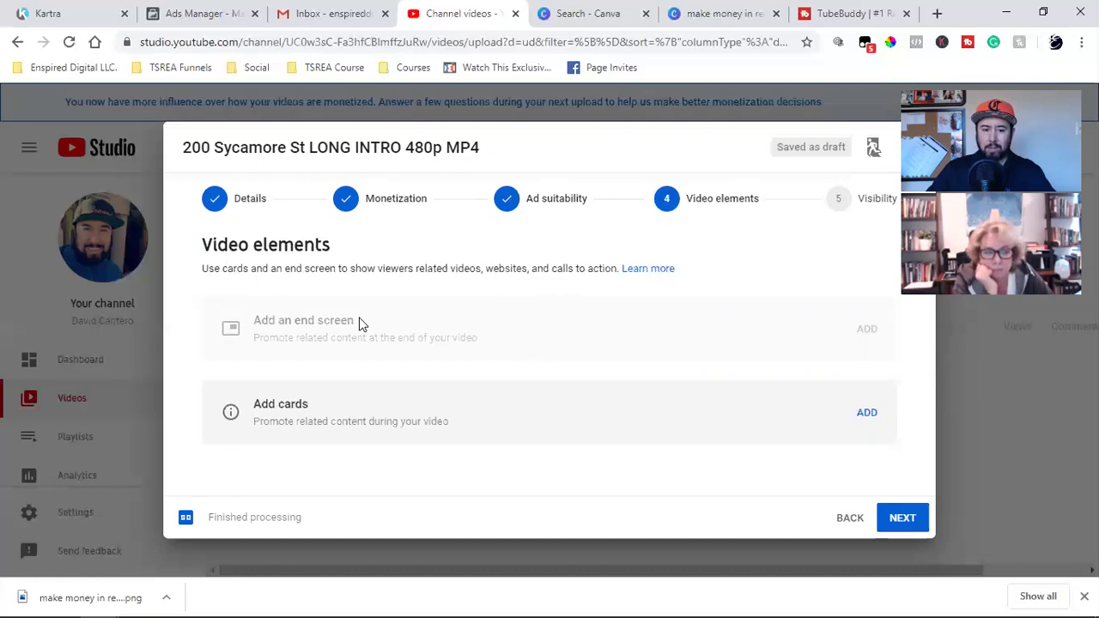
triple_click(277, 269)
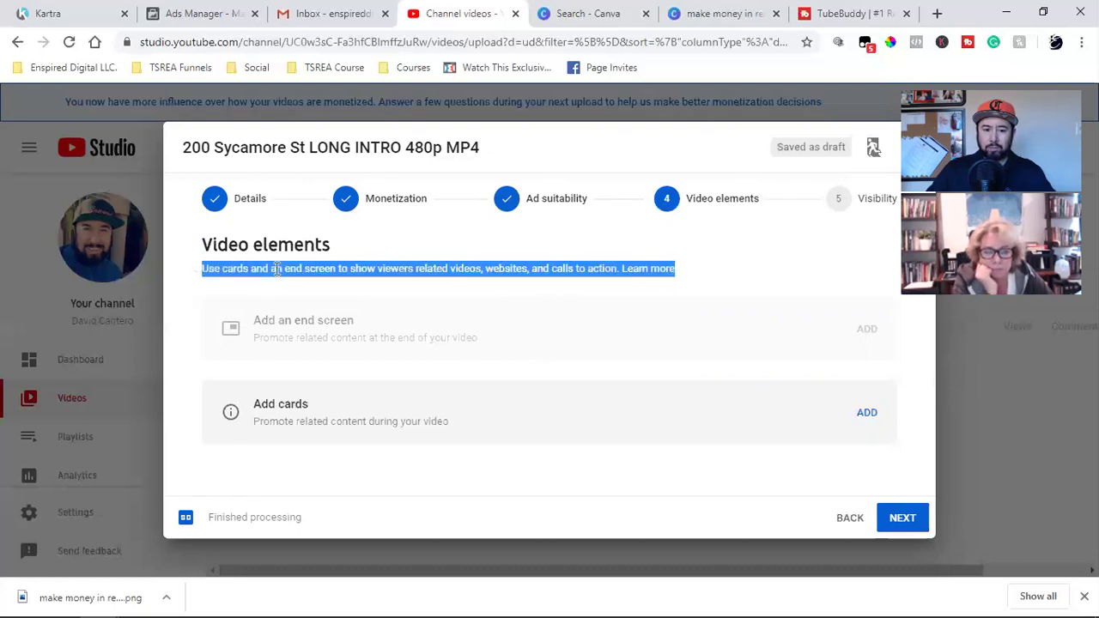
double_click(276, 268)
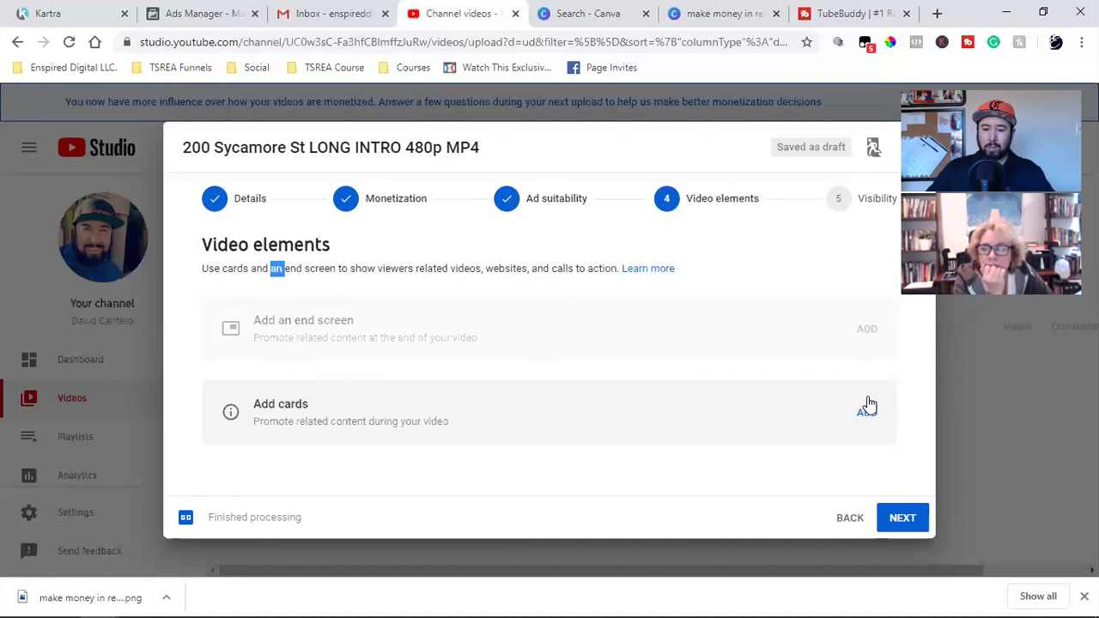
left_click(392, 331)
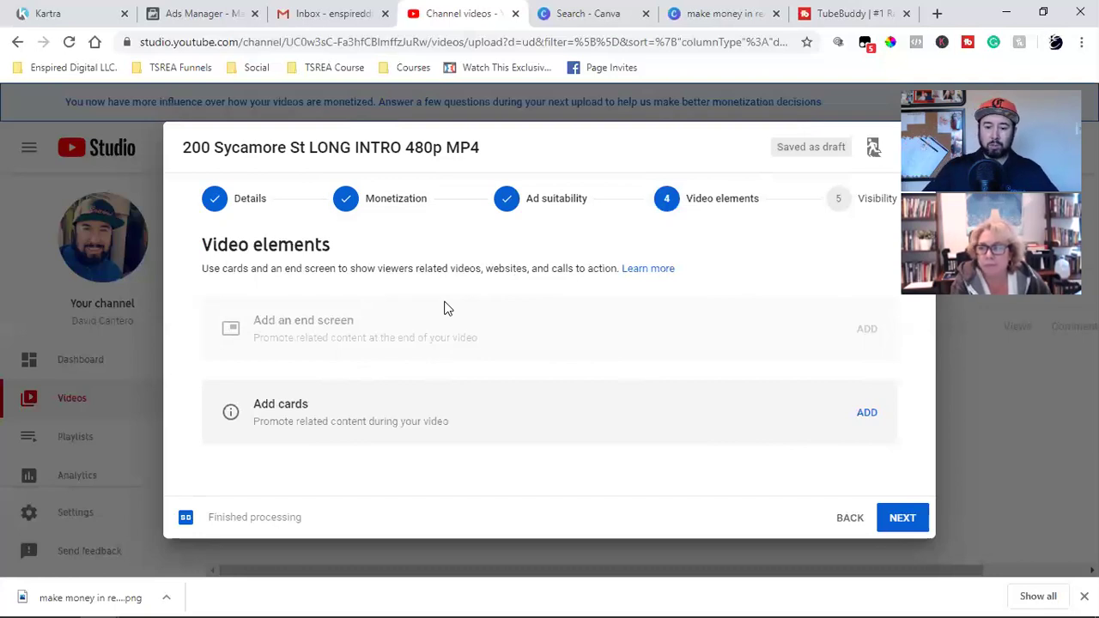
Add a card of the Video or Playlist type and start creating it.
left_click(867, 420)
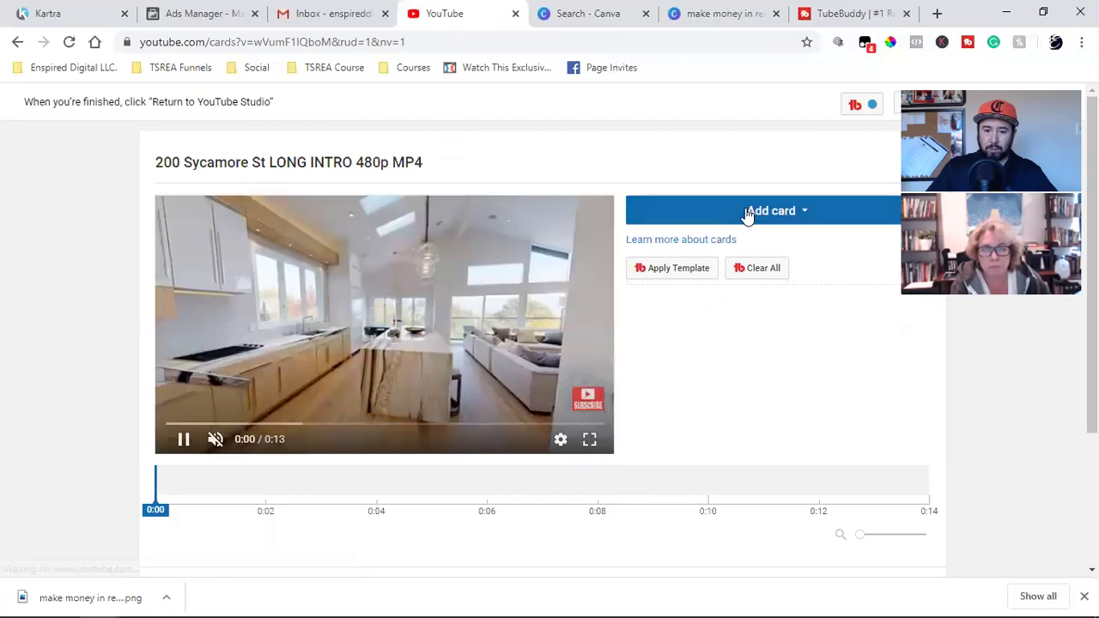
left_click(747, 215)
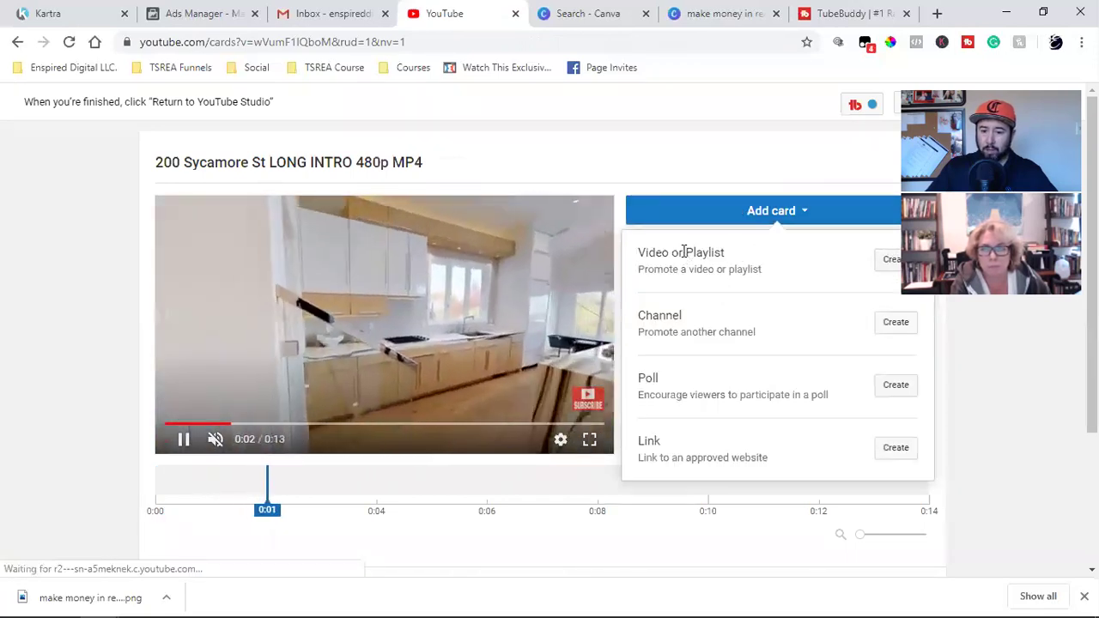
triple_click(685, 251)
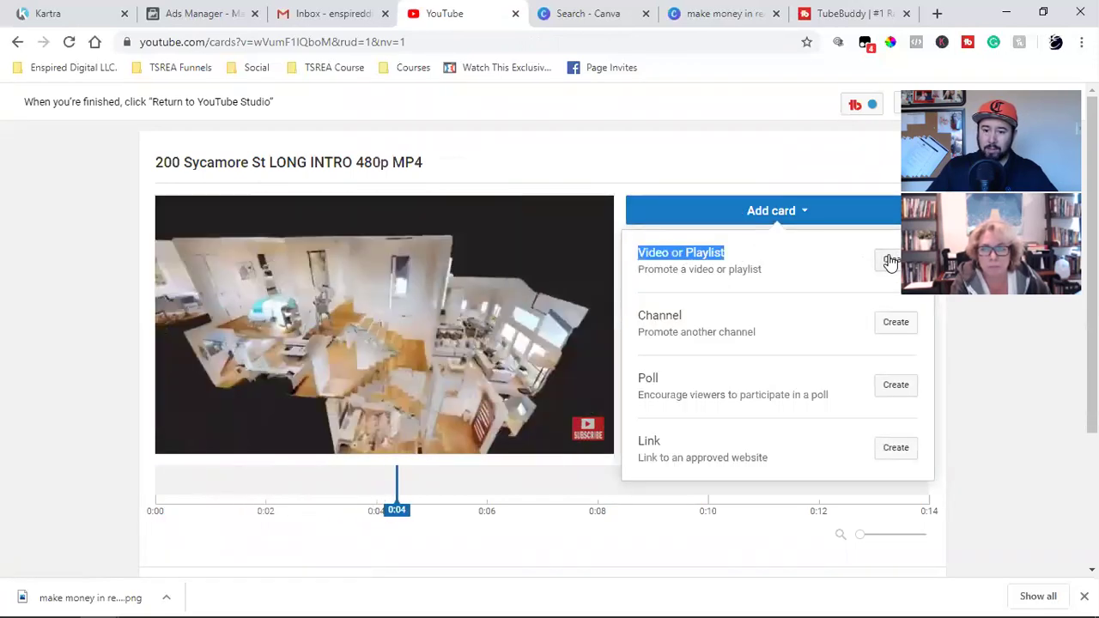
left_click(892, 260)
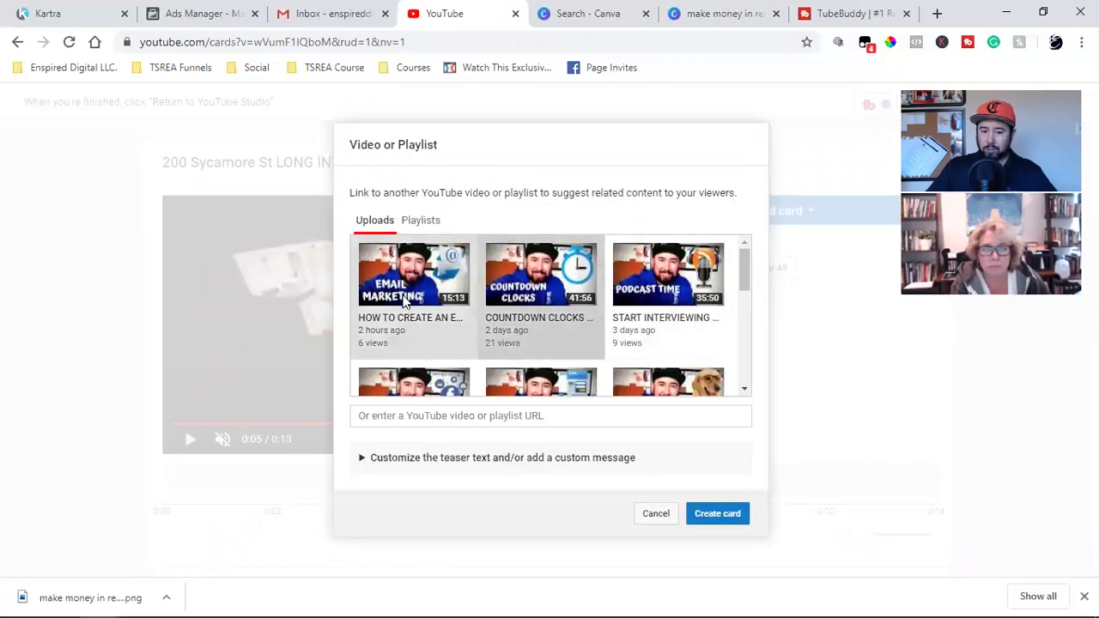
Create the COUNTDOWN CLOCKS video card, move its start from 0:05 to 0:08, and preview it.
left_click(709, 513)
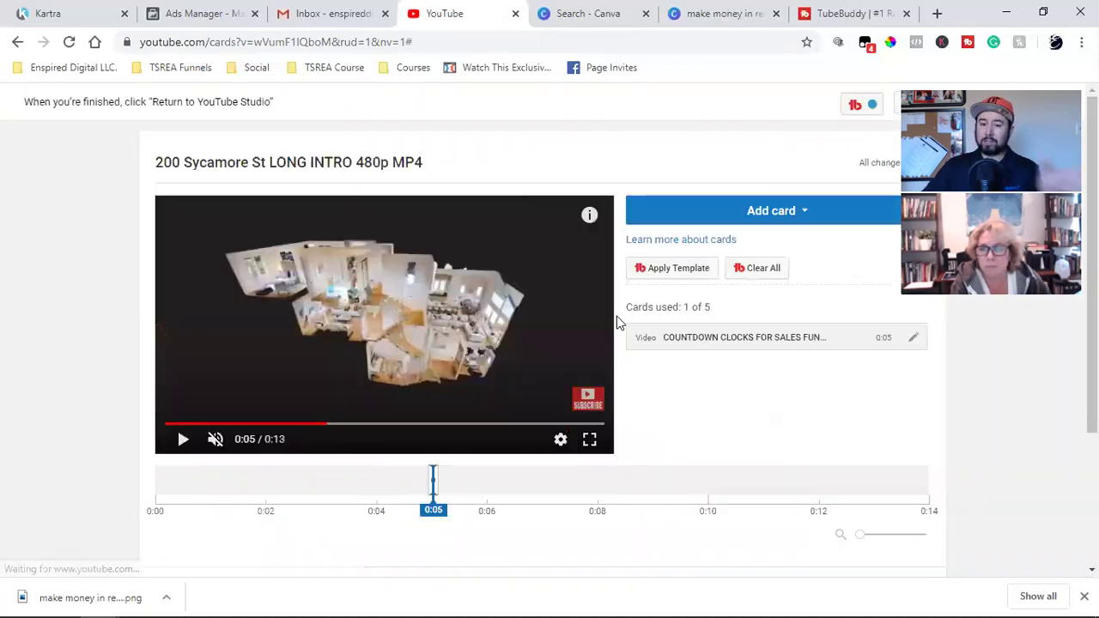
mouse_move(589, 221)
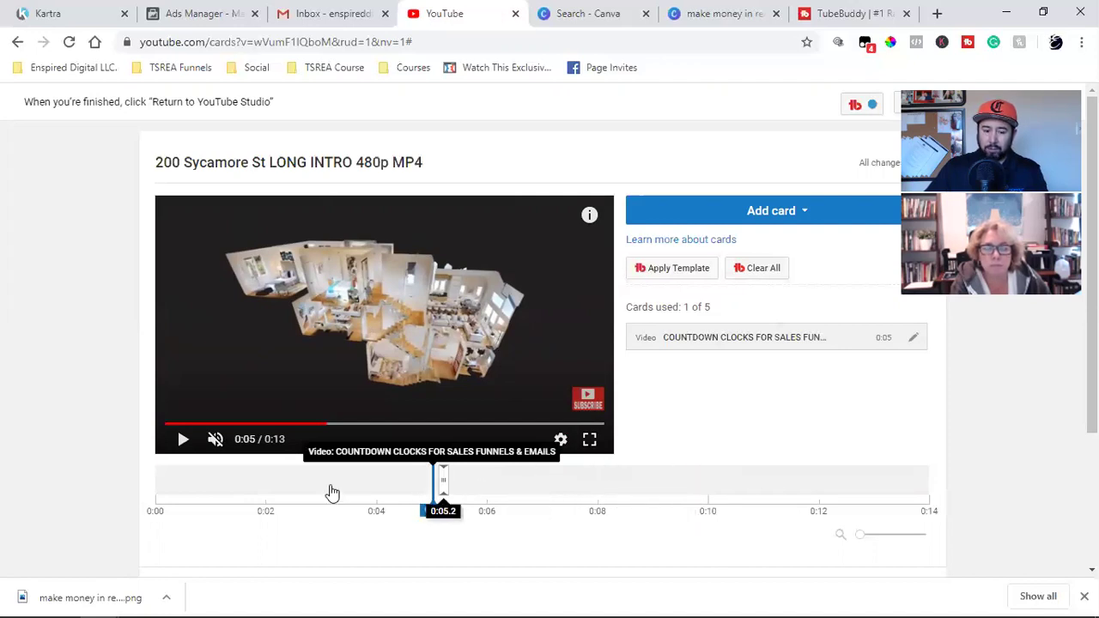
left_click_drag(409, 481, 604, 480)
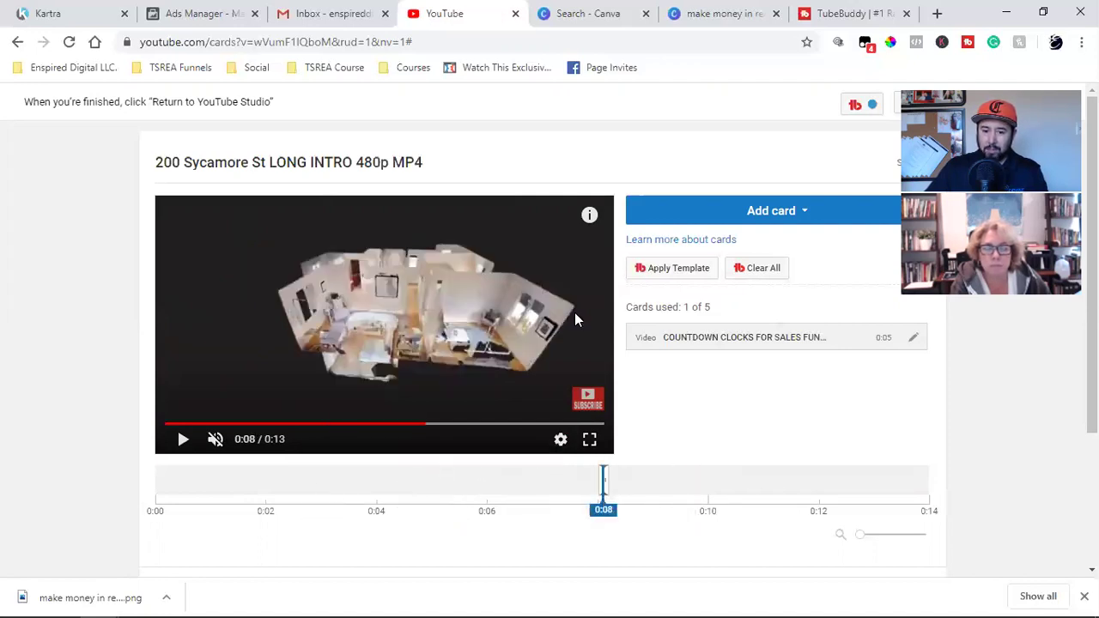
left_click(589, 217)
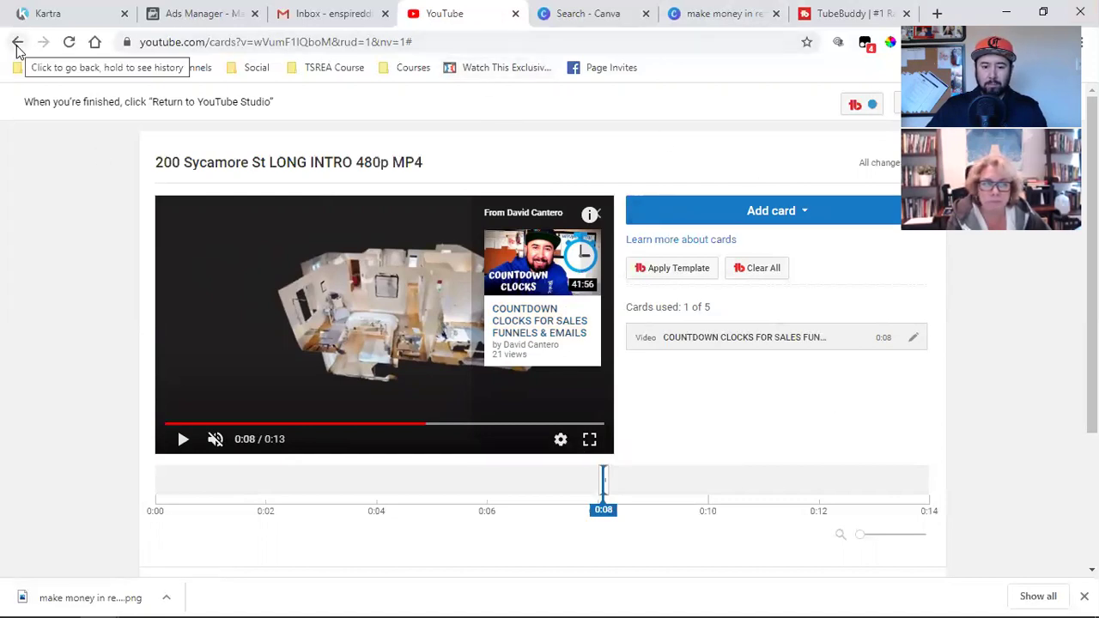
Close the TubeBuddy tab and go back to studio.youtube.com.
scroll(806, 279, "down", 2)
scroll(822, 352, "up", 1)
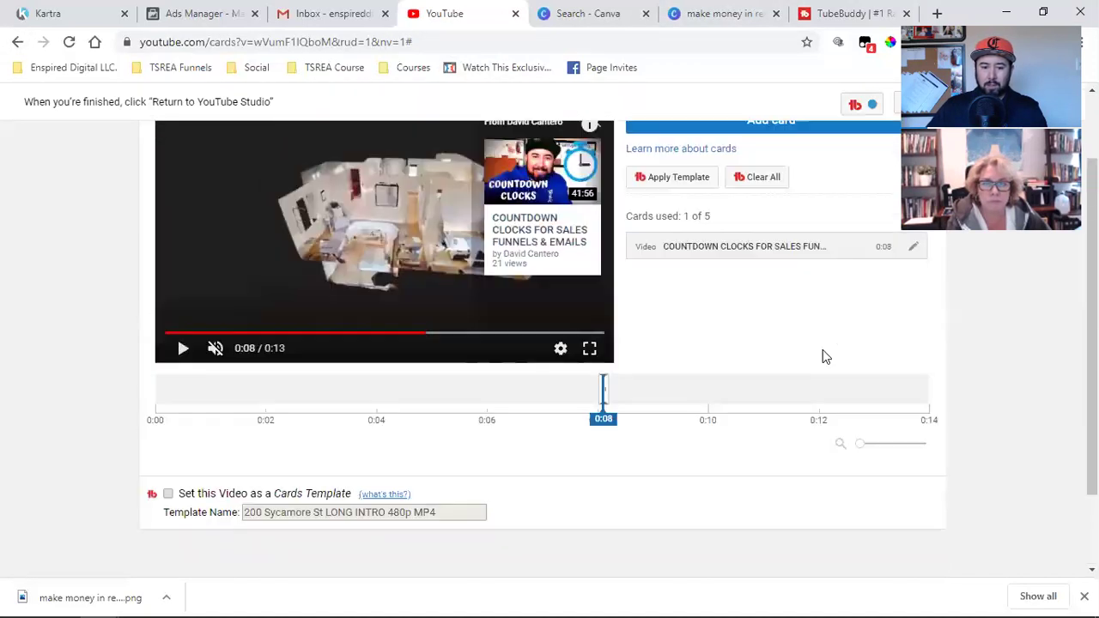
scroll(823, 356, "up", 1)
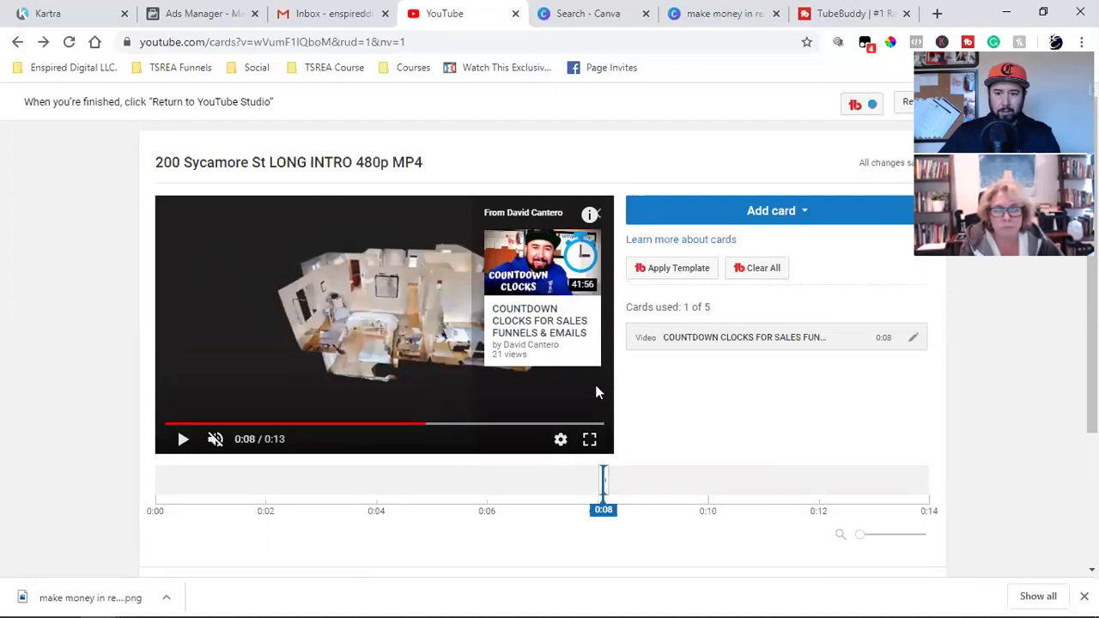
left_click(904, 14)
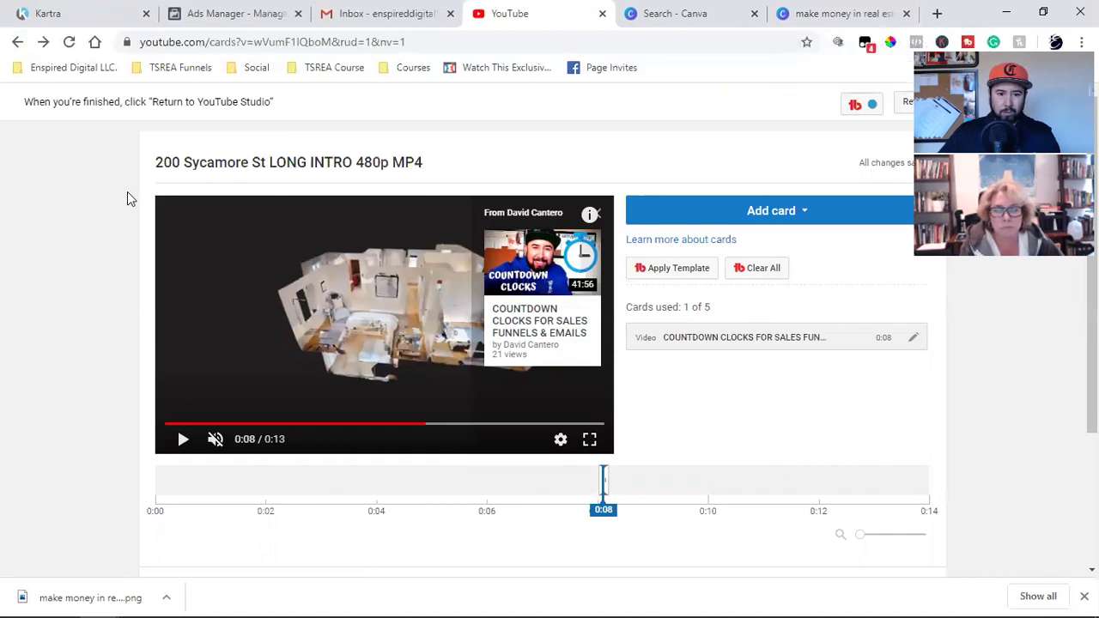
left_click(14, 44)
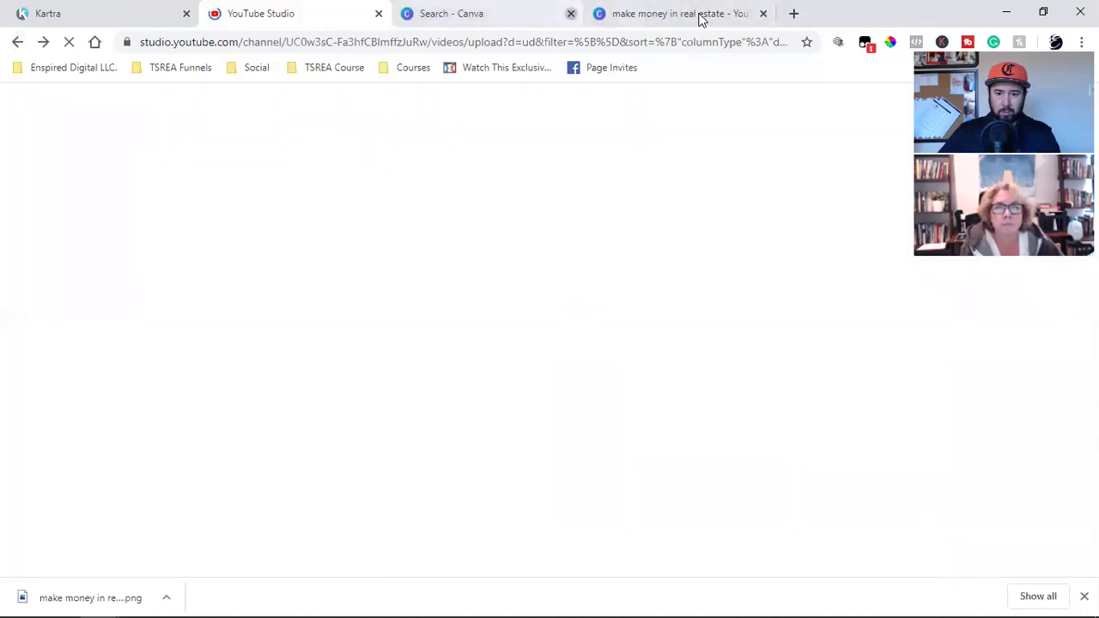
Close the Canva and 'make money in real estate' tabs and the downloads bar.
left_click(571, 13)
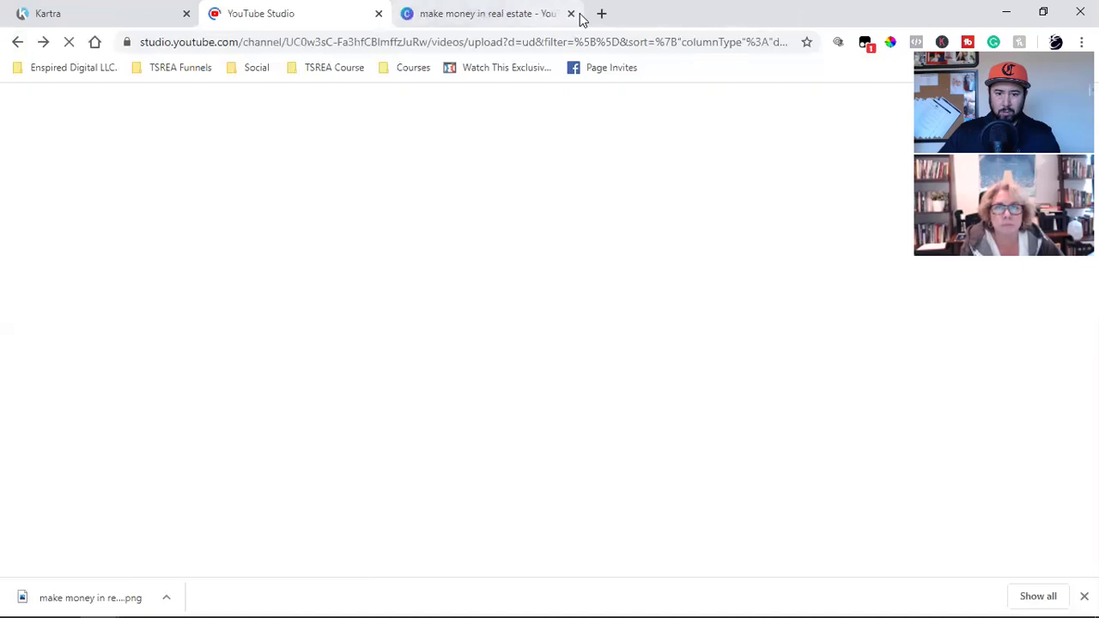
left_click(571, 13)
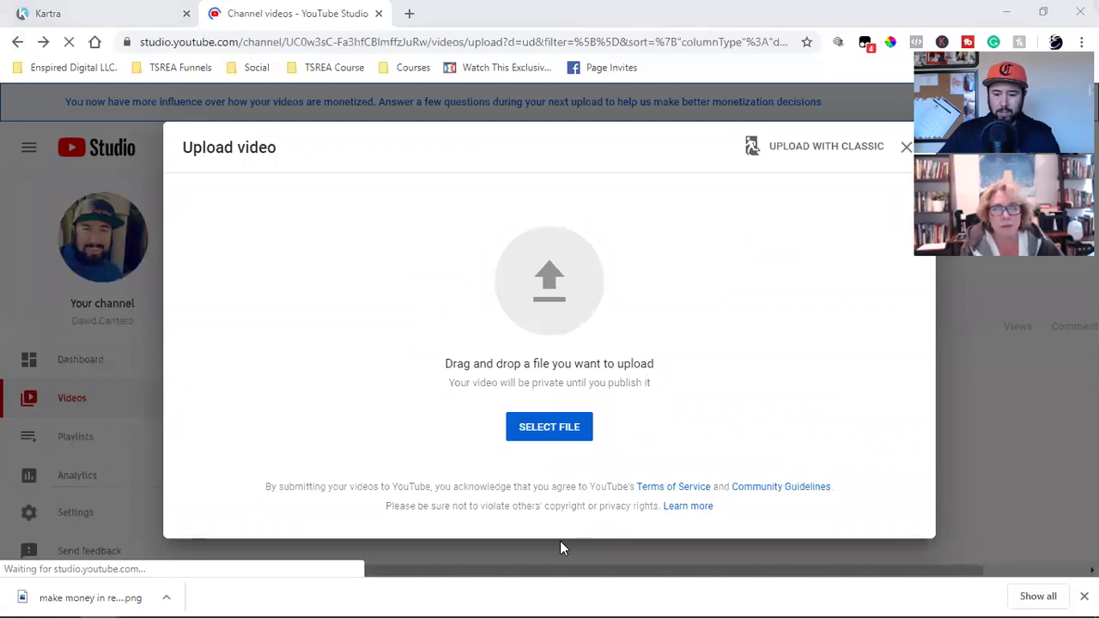
left_click(632, 428)
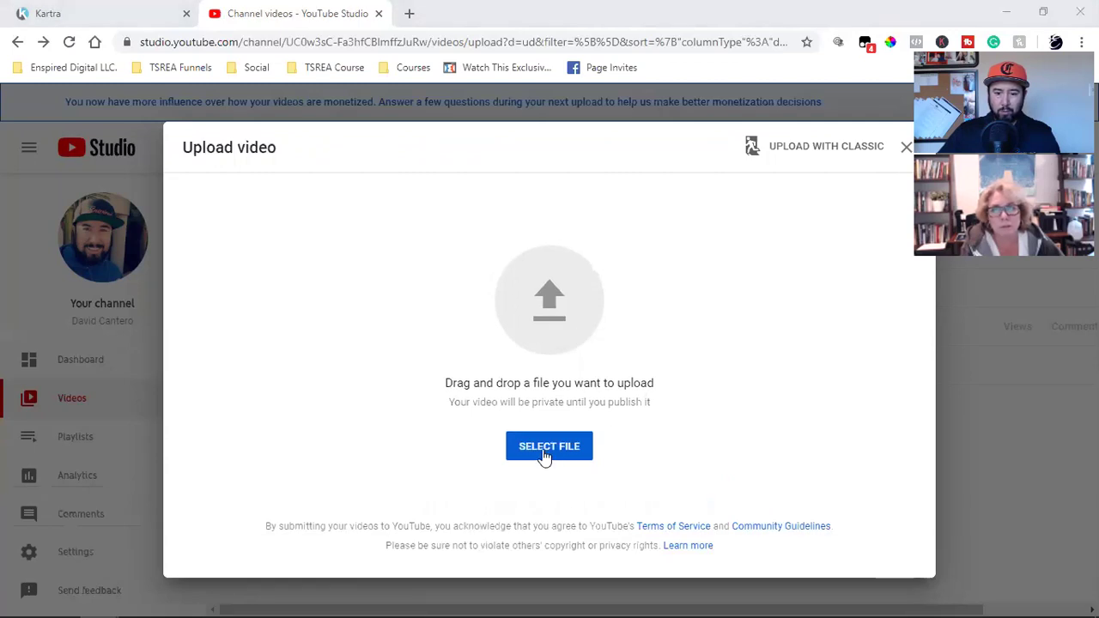
Upload 200-Sycamore-St-LONG-INTRO-480p-MP4 from the Downloads folder.
left_click(549, 452)
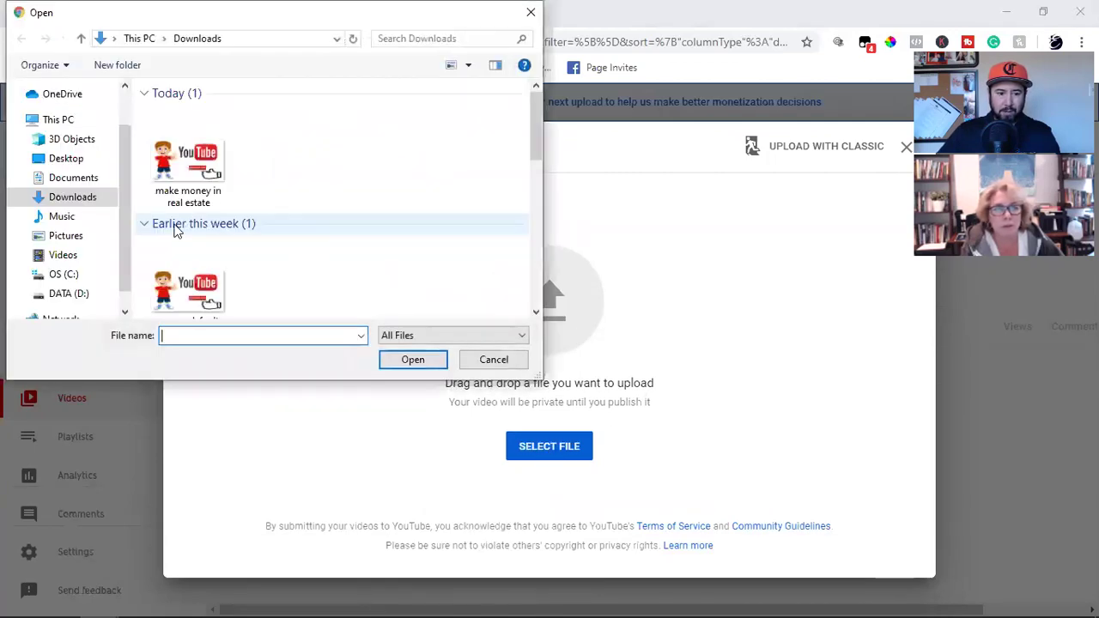
scroll(177, 244, "down", 2)
left_click(191, 236)
left_click(407, 361)
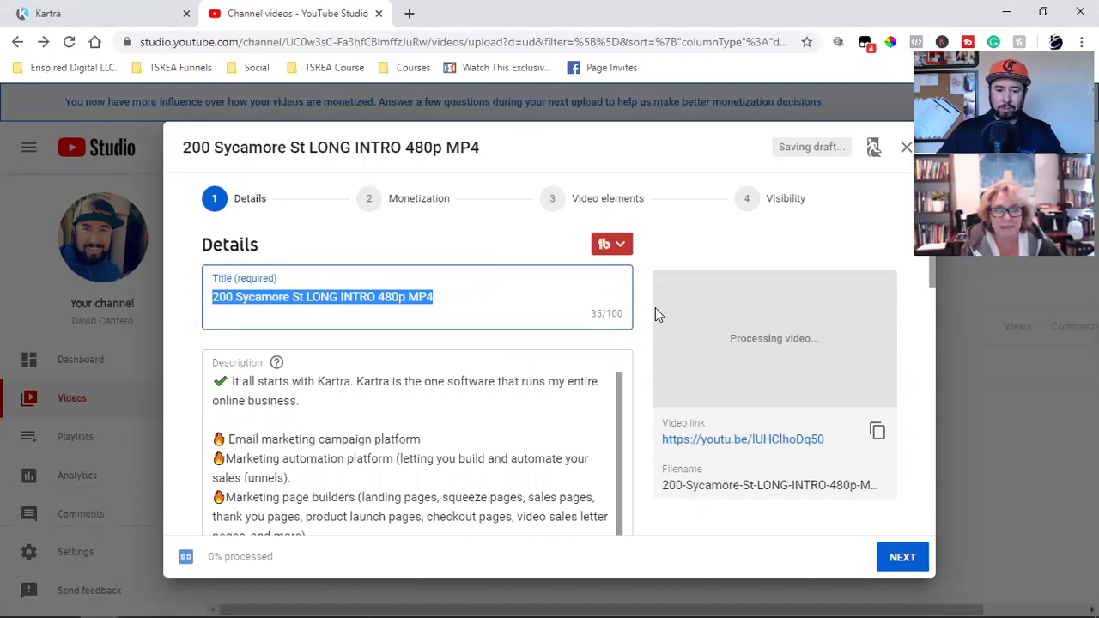
Advance the upload to Monetization, then close the dialog and return to the Channel videos list.
scroll(655, 308, "down", 10)
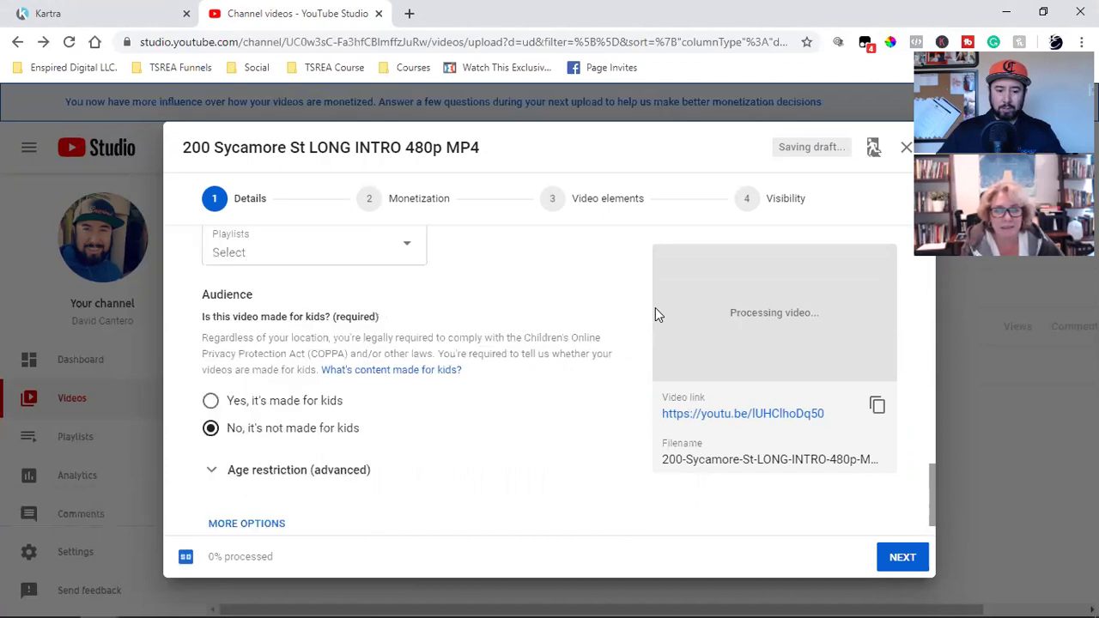
left_click(899, 556)
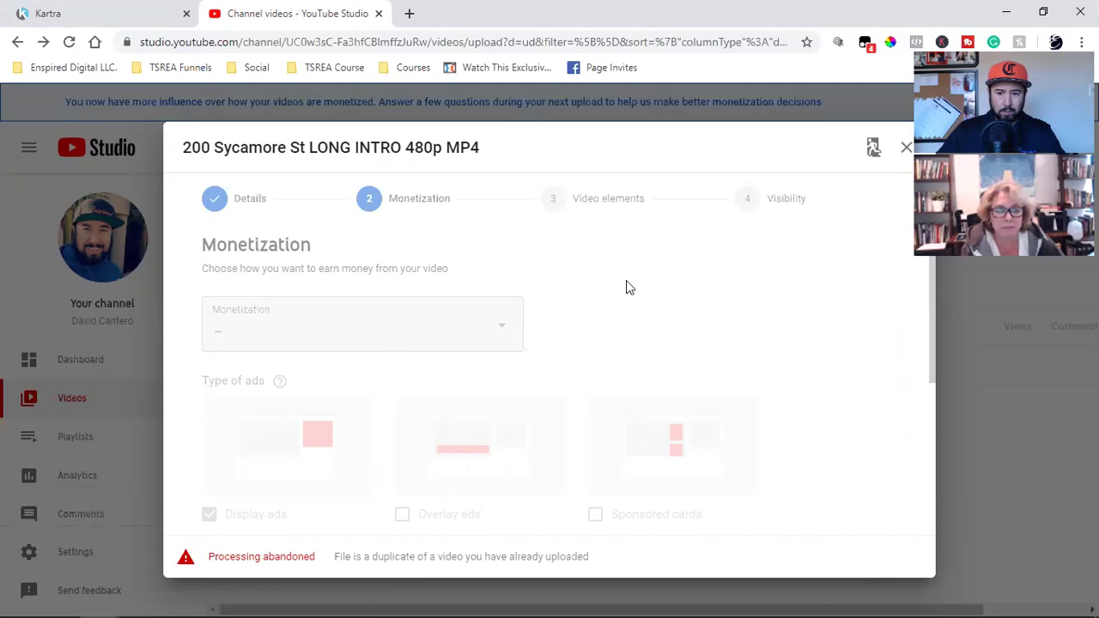
left_click(906, 147)
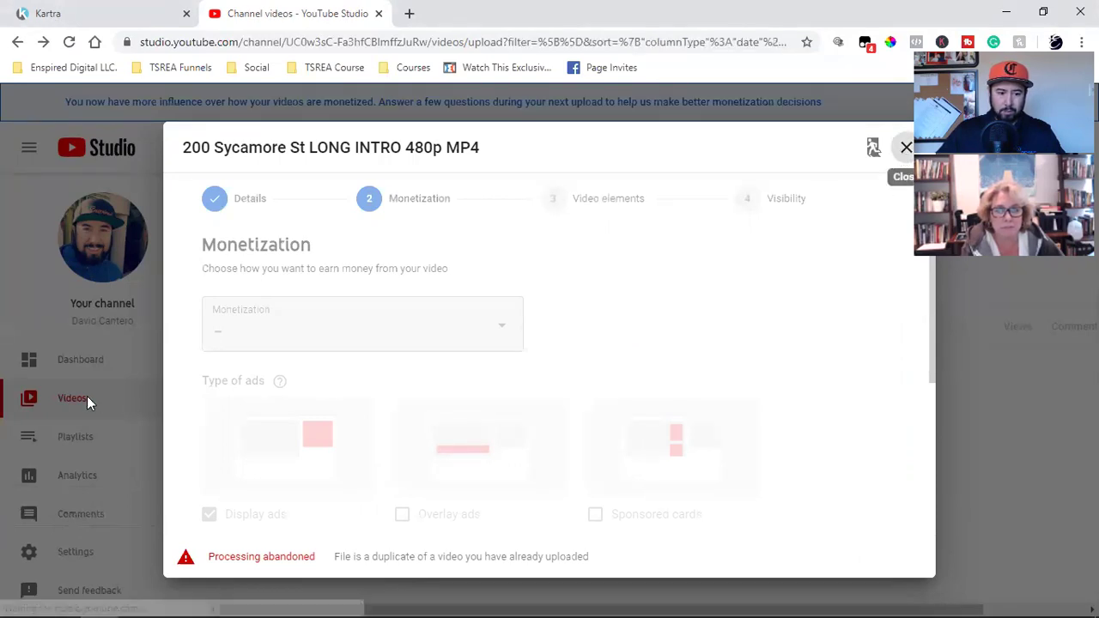
left_click(73, 405)
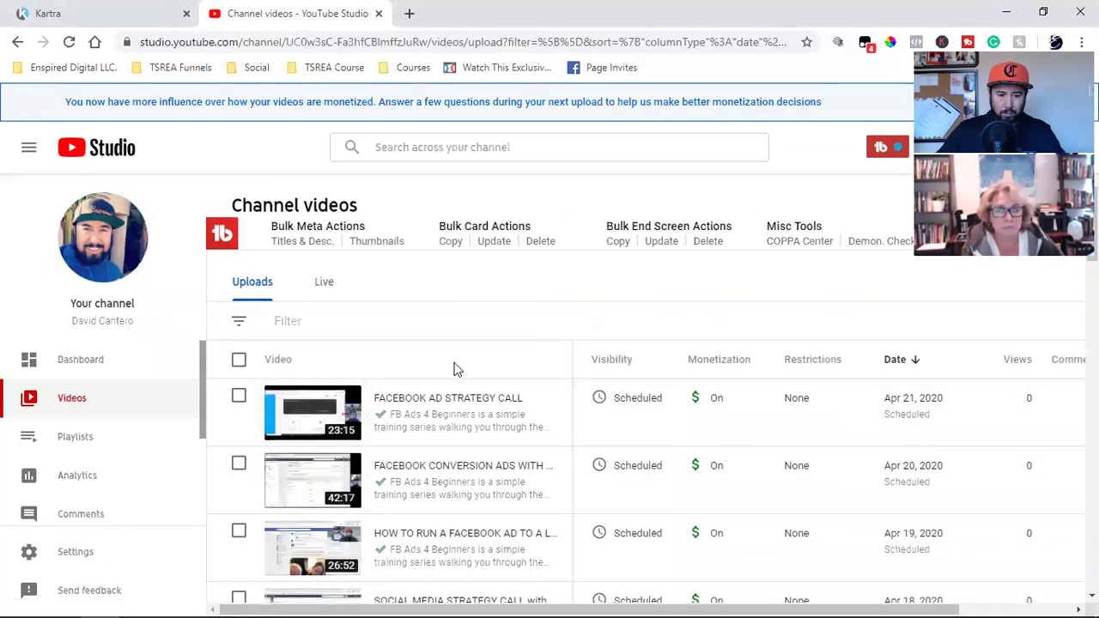
scroll(455, 369, "down", 2)
scroll(454, 368, "down", 2)
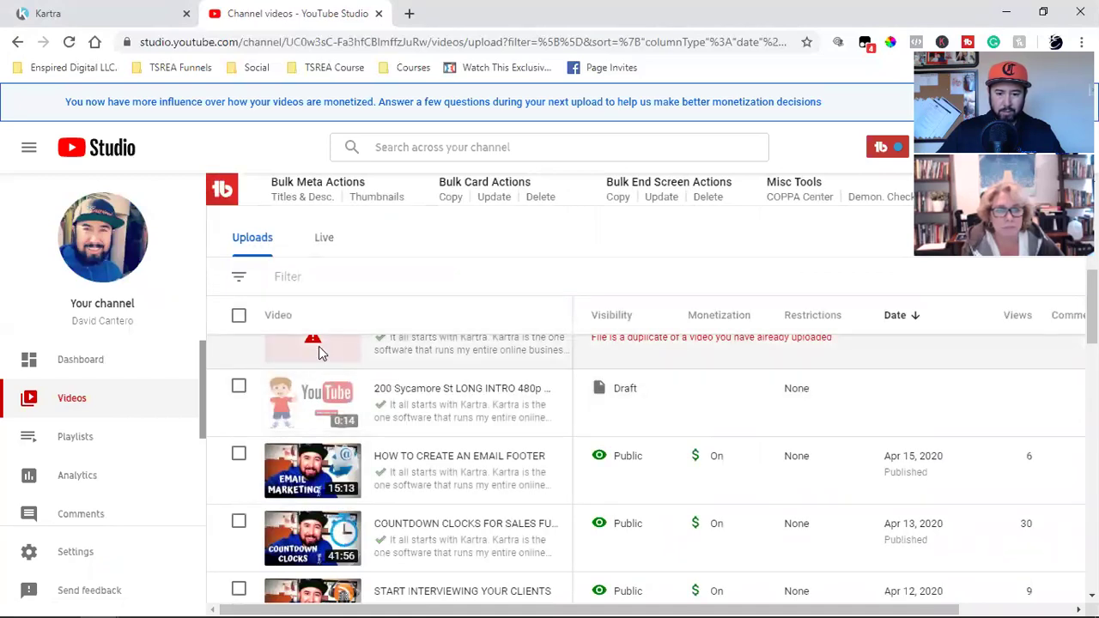
scroll(593, 455, "up", 2)
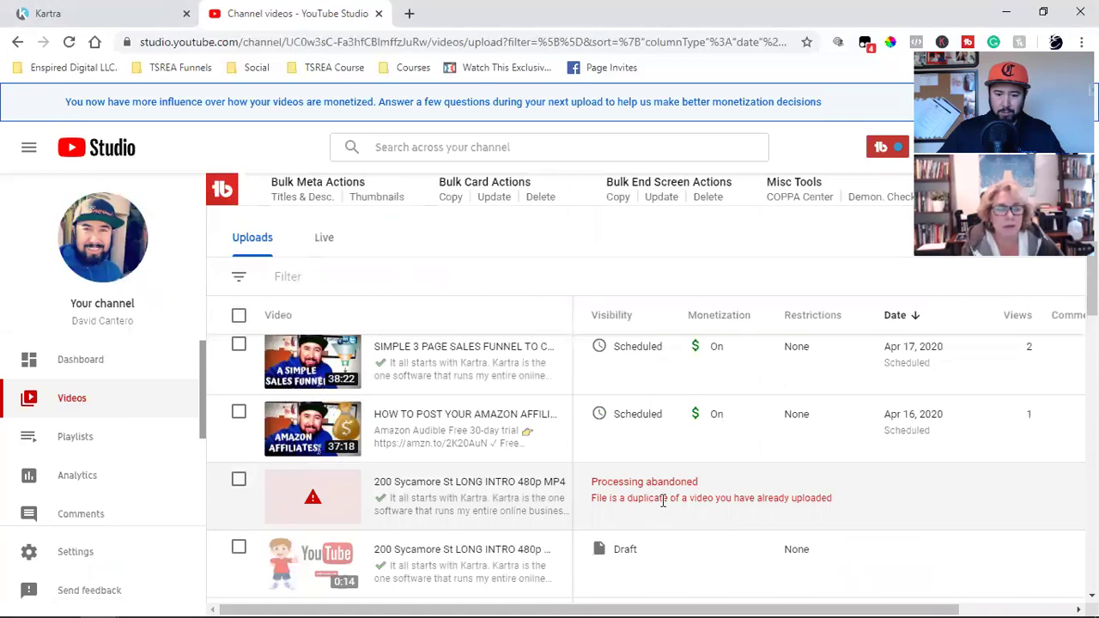
left_click(239, 483)
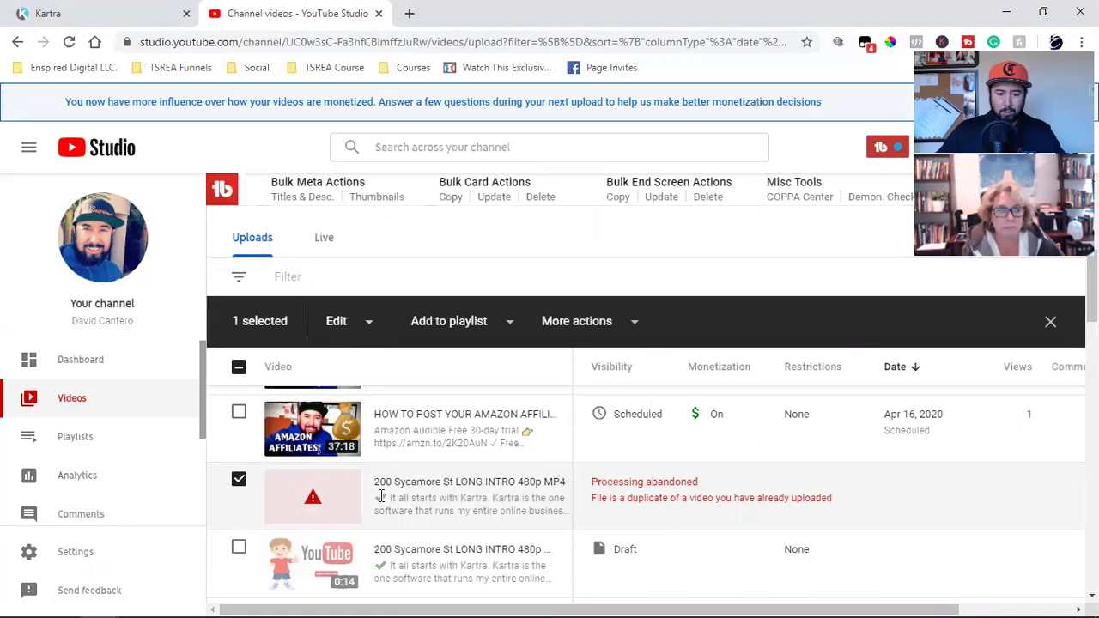
left_click(364, 321)
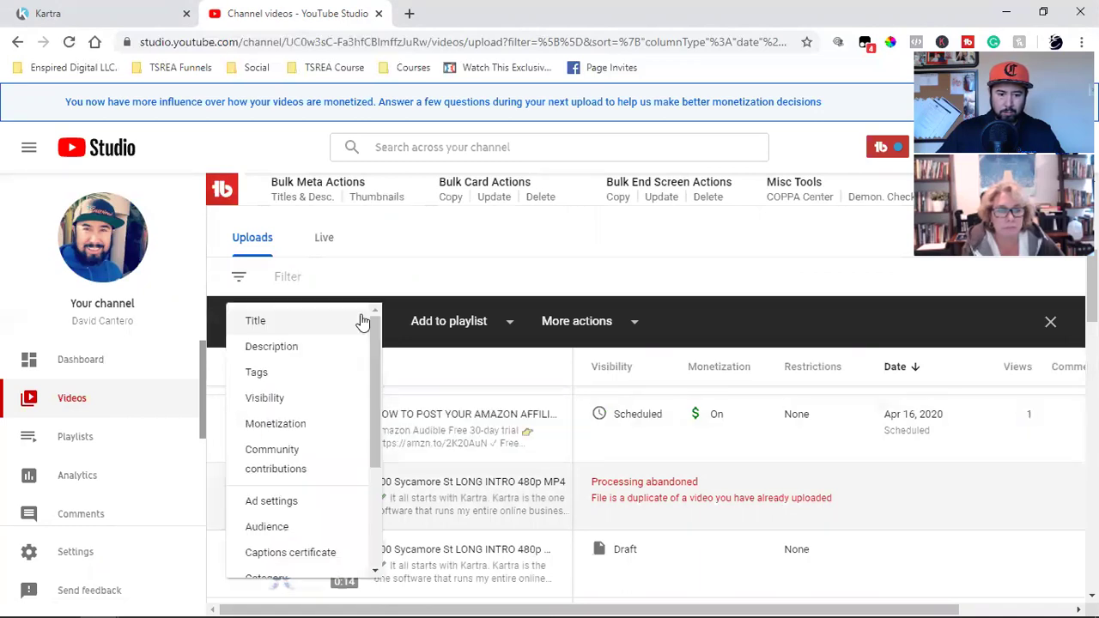
left_click(312, 321)
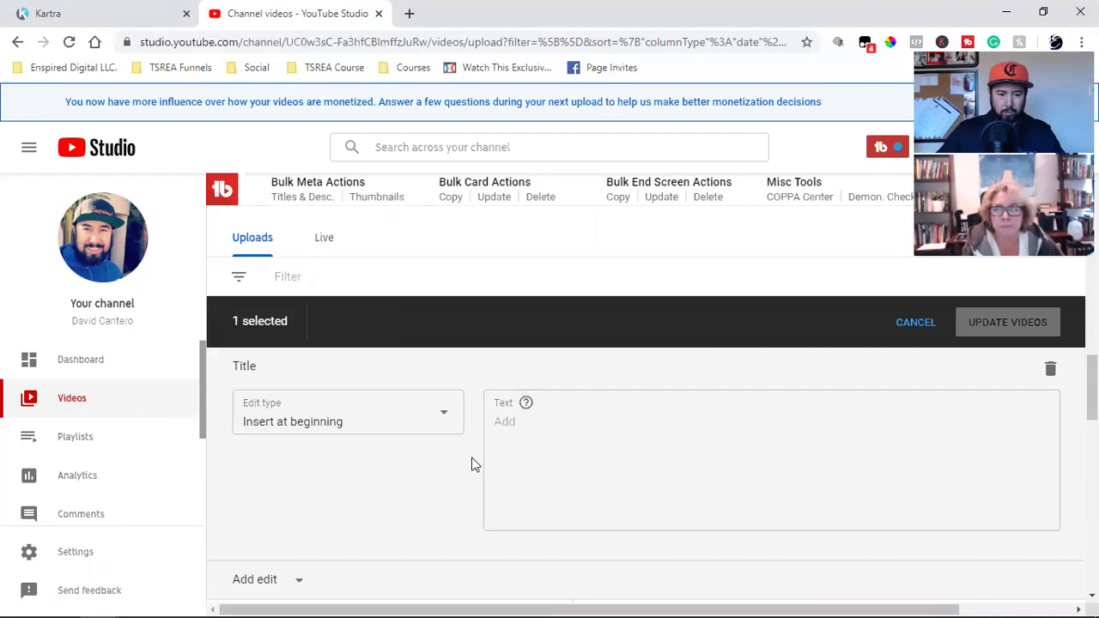
scroll(447, 464, "down", 1)
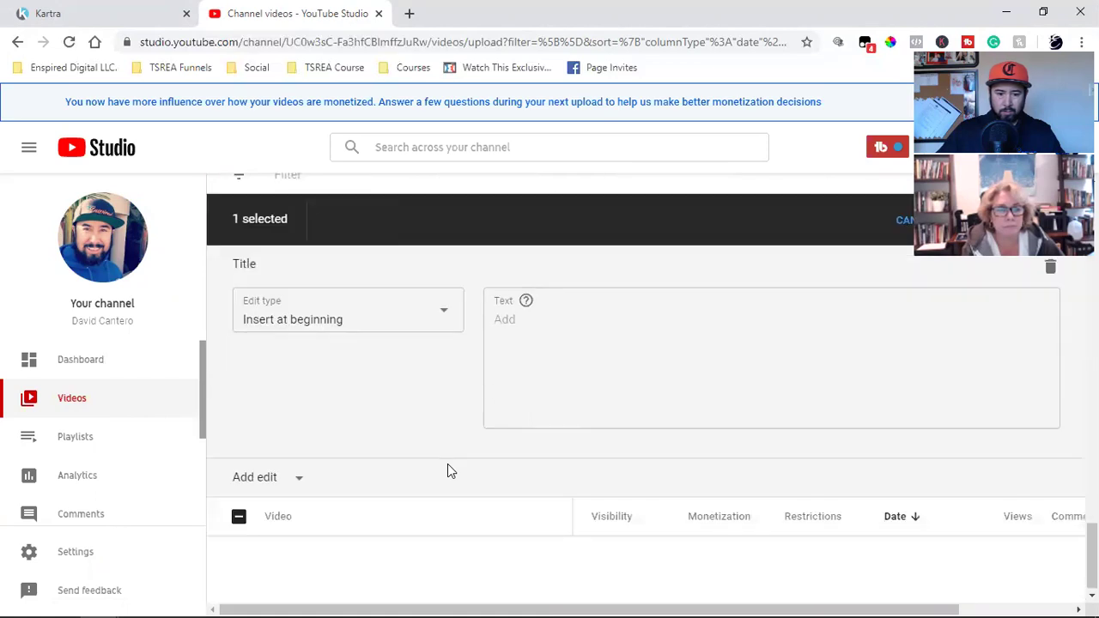
scroll(496, 408, "up", 1)
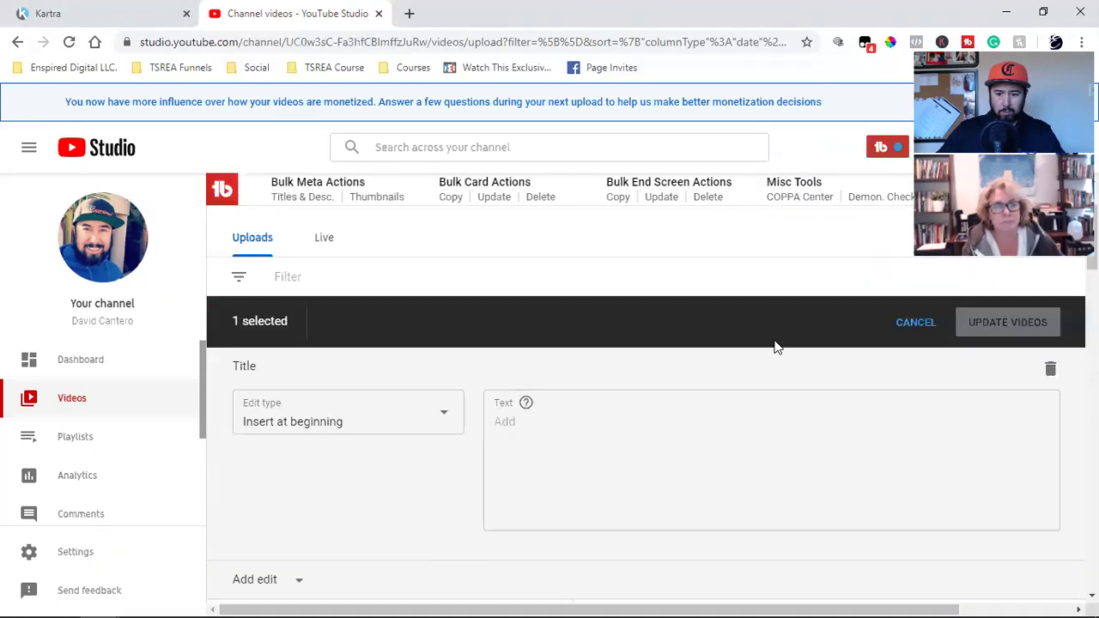
left_click(908, 322)
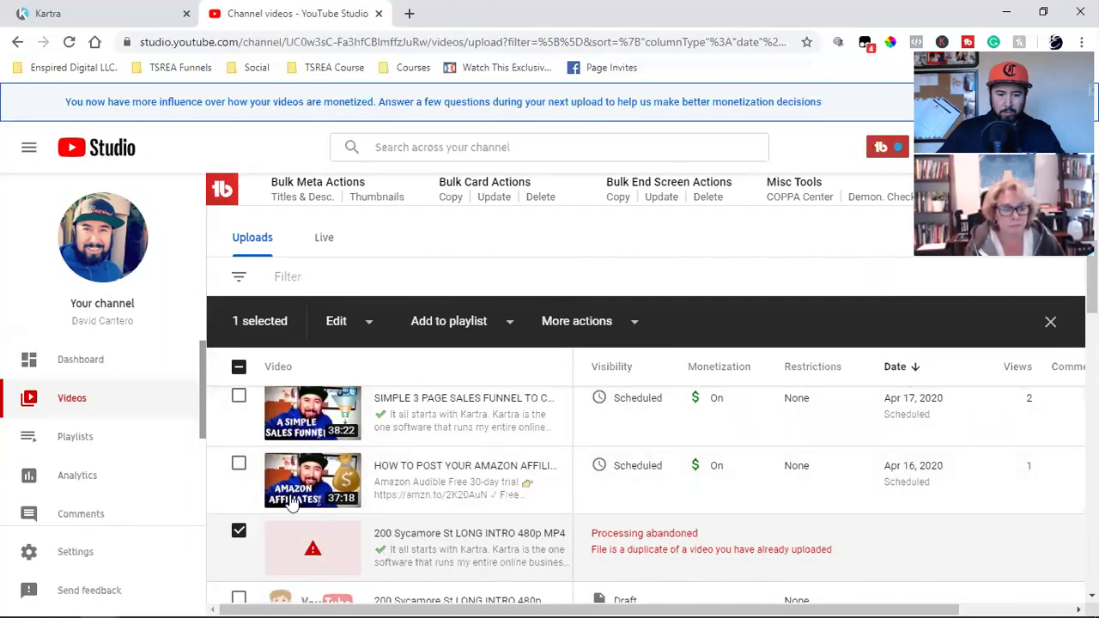
left_click(602, 322)
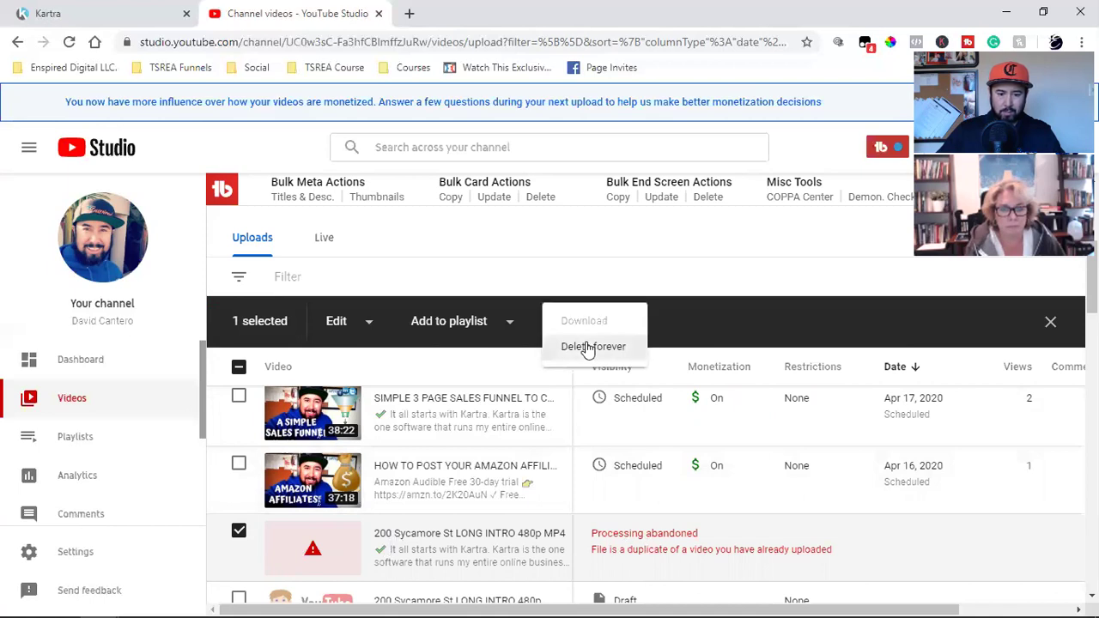
left_click(588, 348)
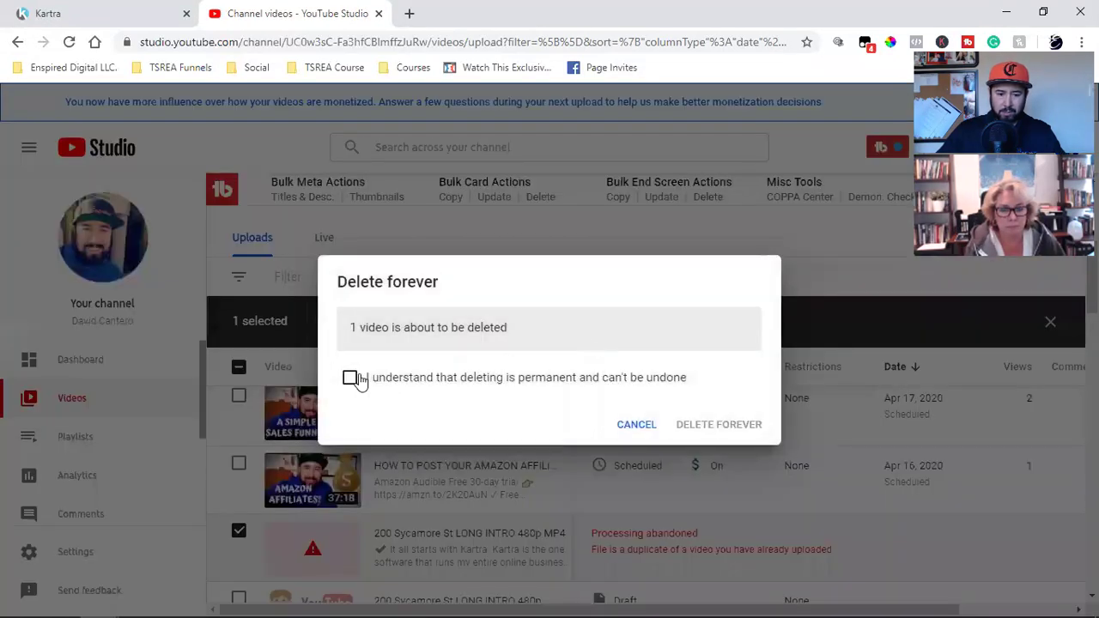
left_click(510, 391)
key("Return")
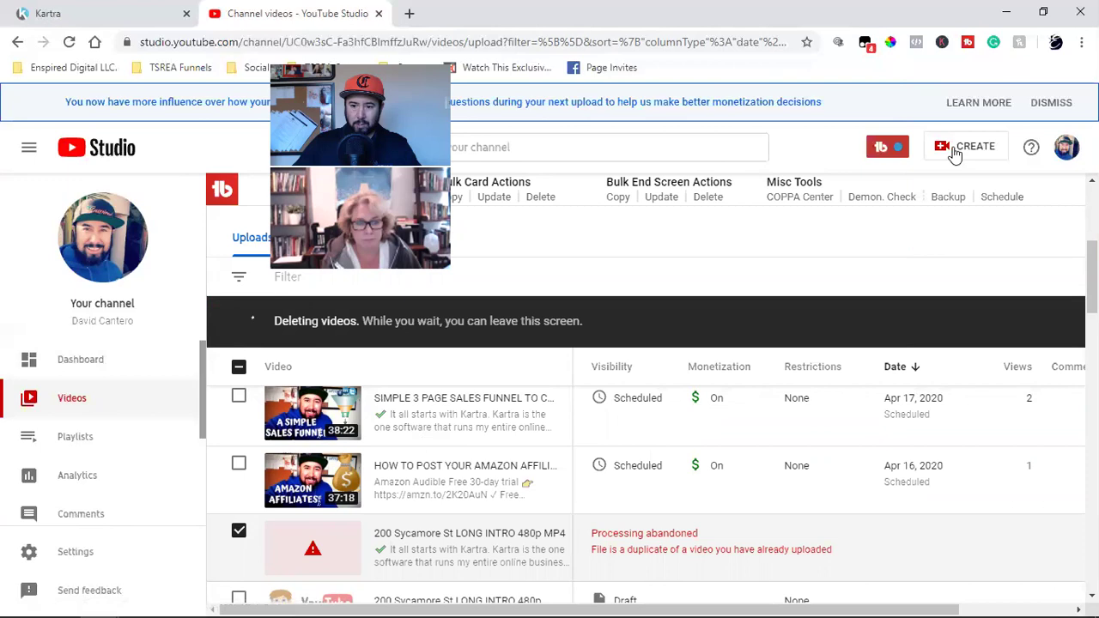
left_click(954, 146)
Upload 200-Sycamore-St-LONG-INTRO-480p-MP4 from Downloads, then reload the Channel videos page.
left_click(953, 182)
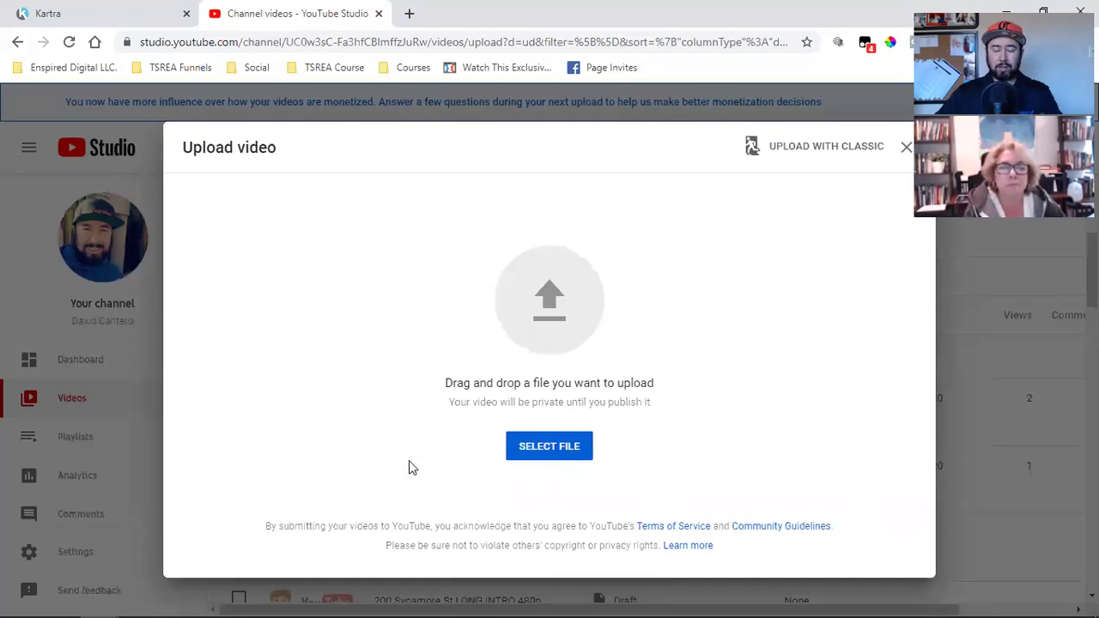
left_click(555, 458)
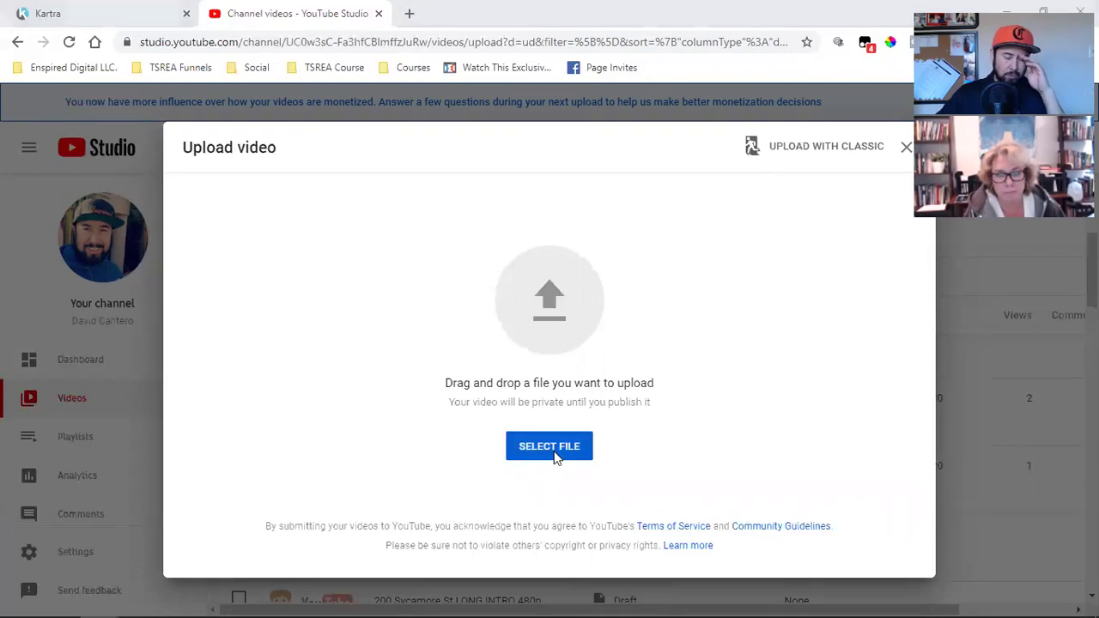
scroll(295, 232, "down", 2)
scroll(295, 232, "down", 3)
scroll(294, 231, "up", 2)
left_click(188, 159)
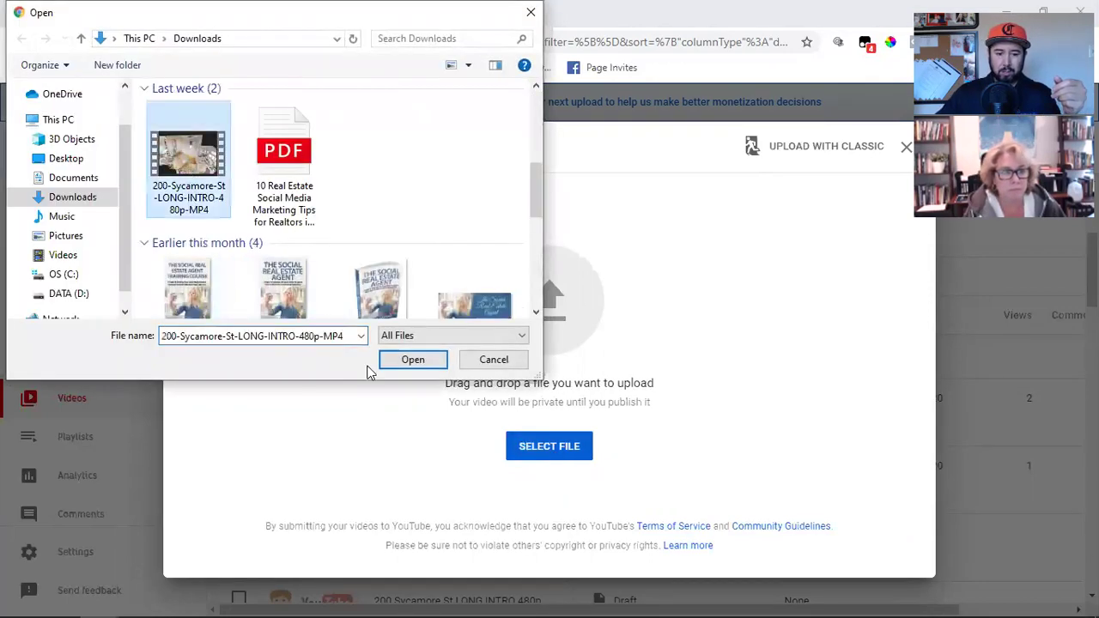
left_click(407, 359)
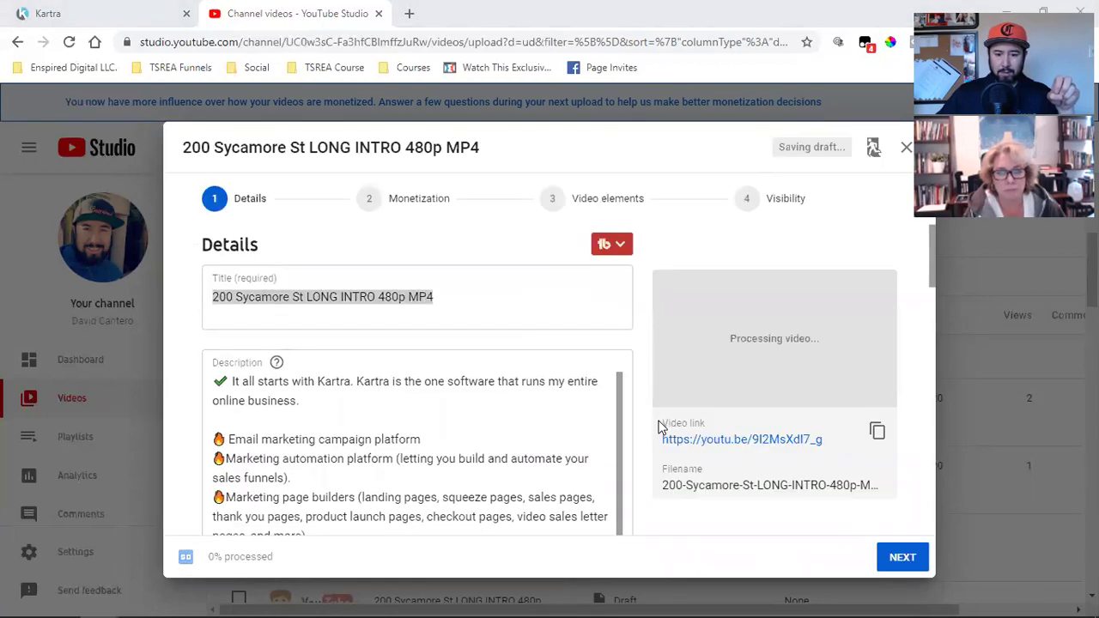
scroll(662, 421, "down", 10)
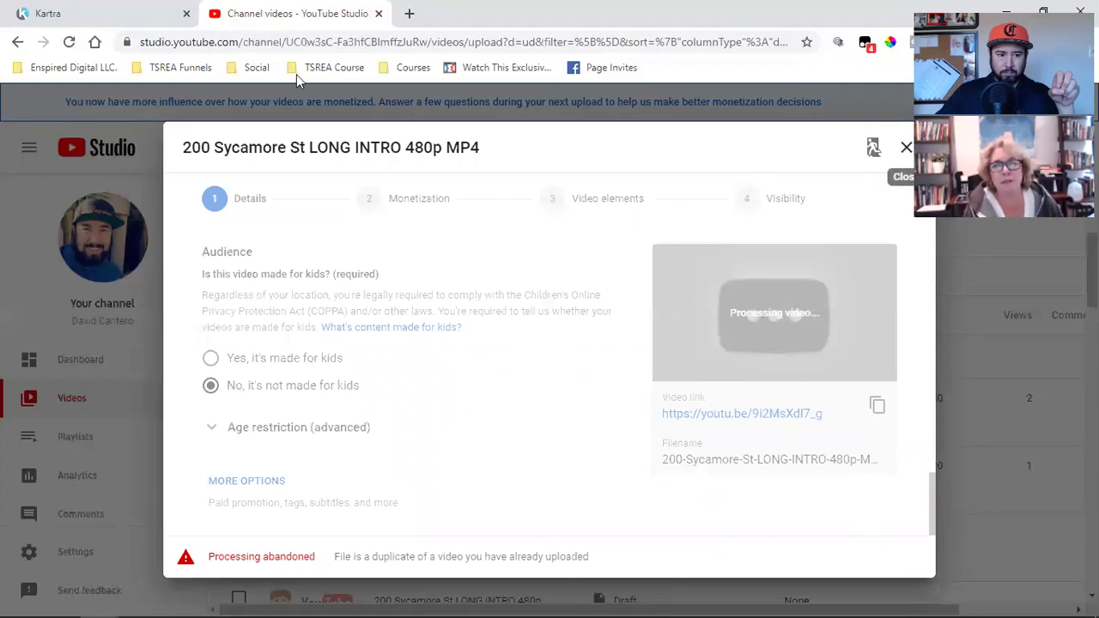
left_click(68, 42)
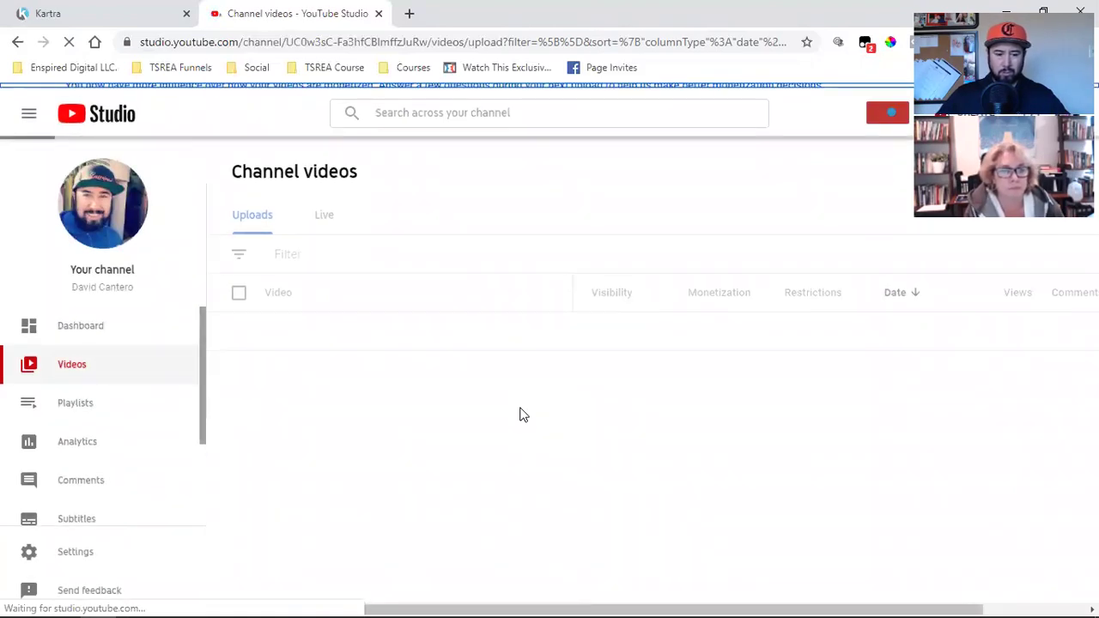
scroll(519, 414, "down", 5)
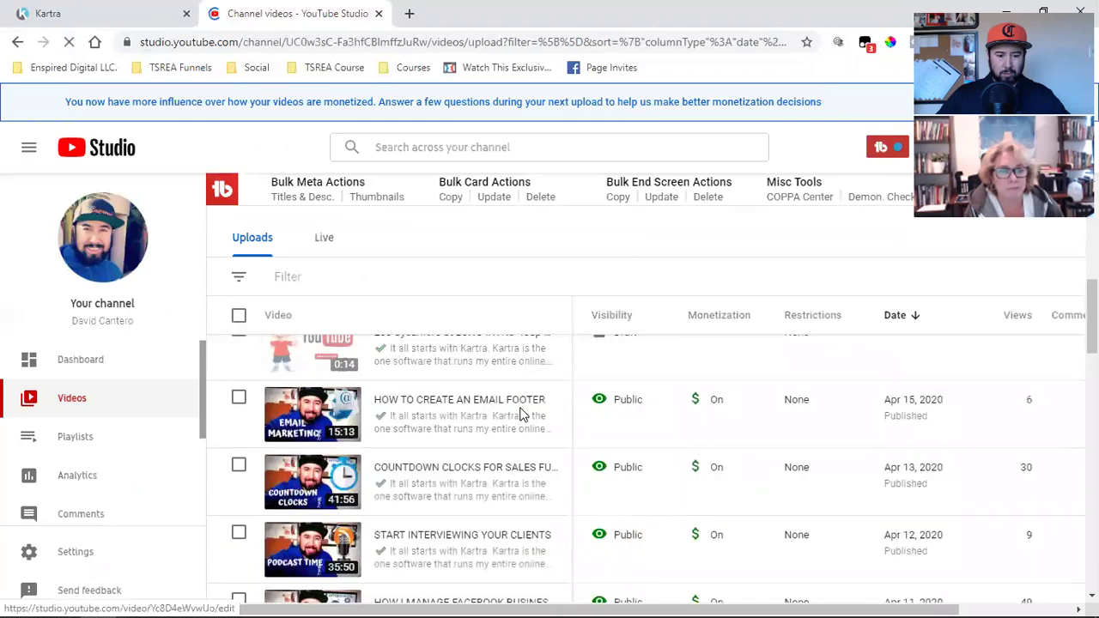
scroll(520, 415, "down", 1)
scroll(518, 412, "up", 2)
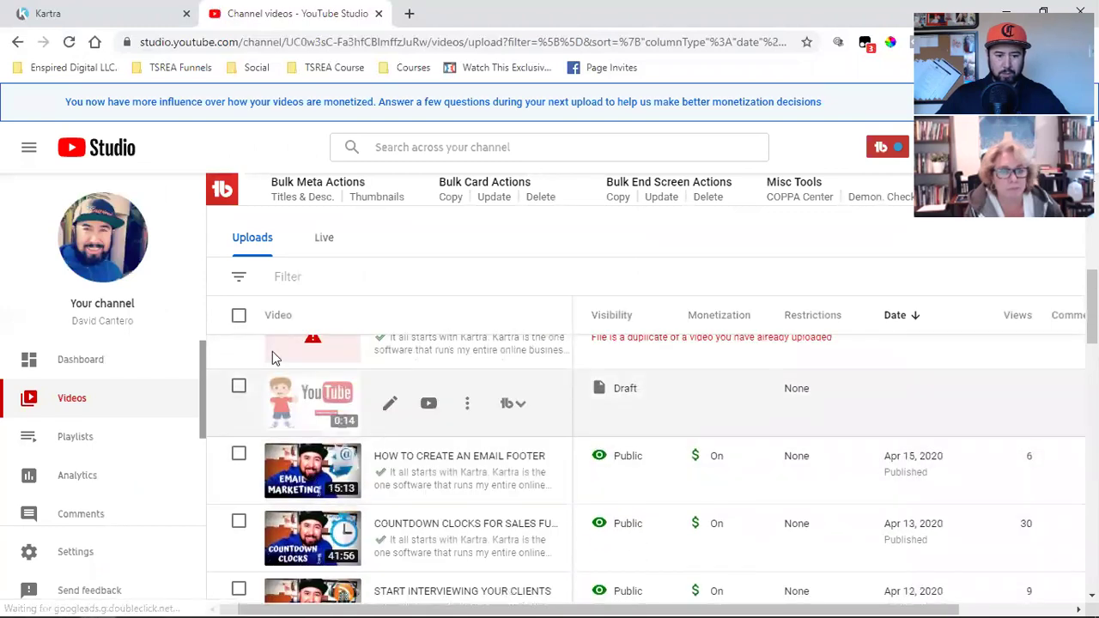
scroll(275, 359, "up", 2)
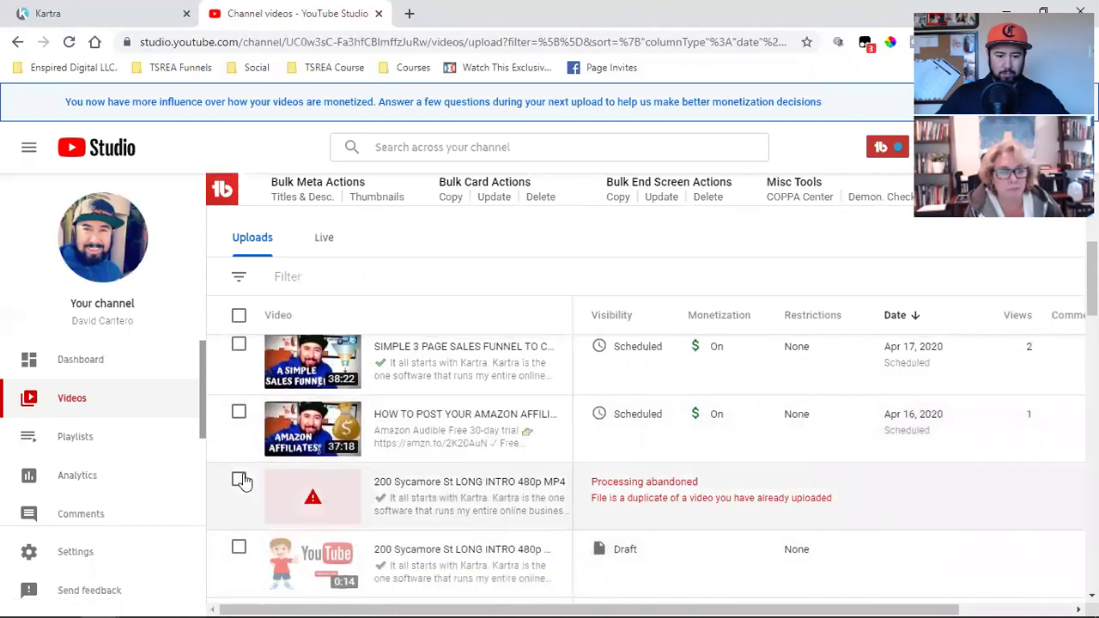
left_click(240, 480)
left_click(361, 320)
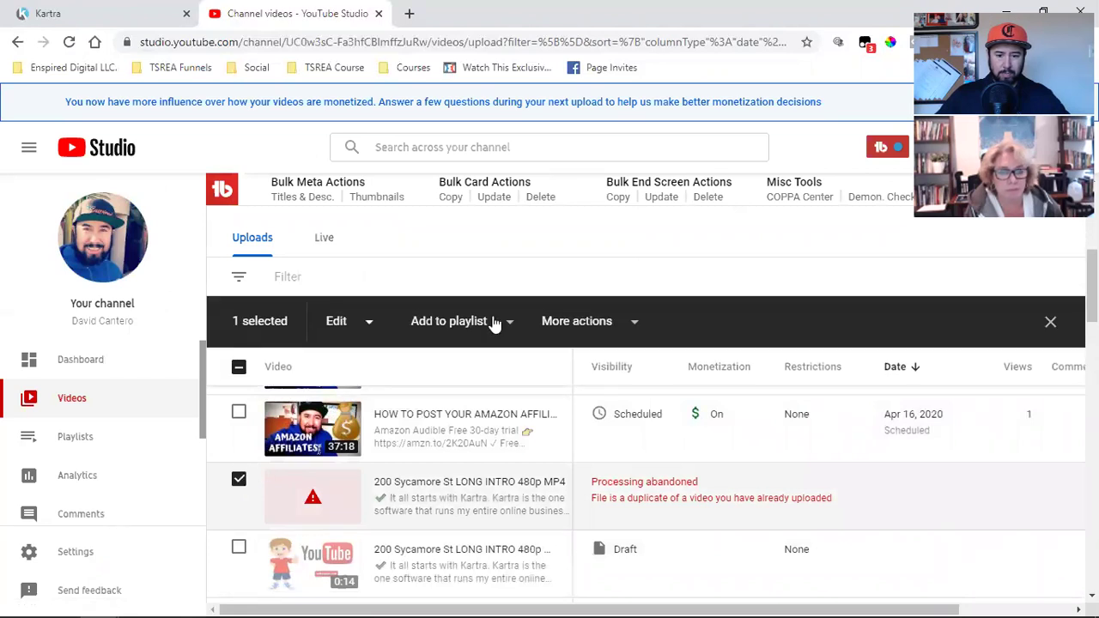
left_click(619, 322)
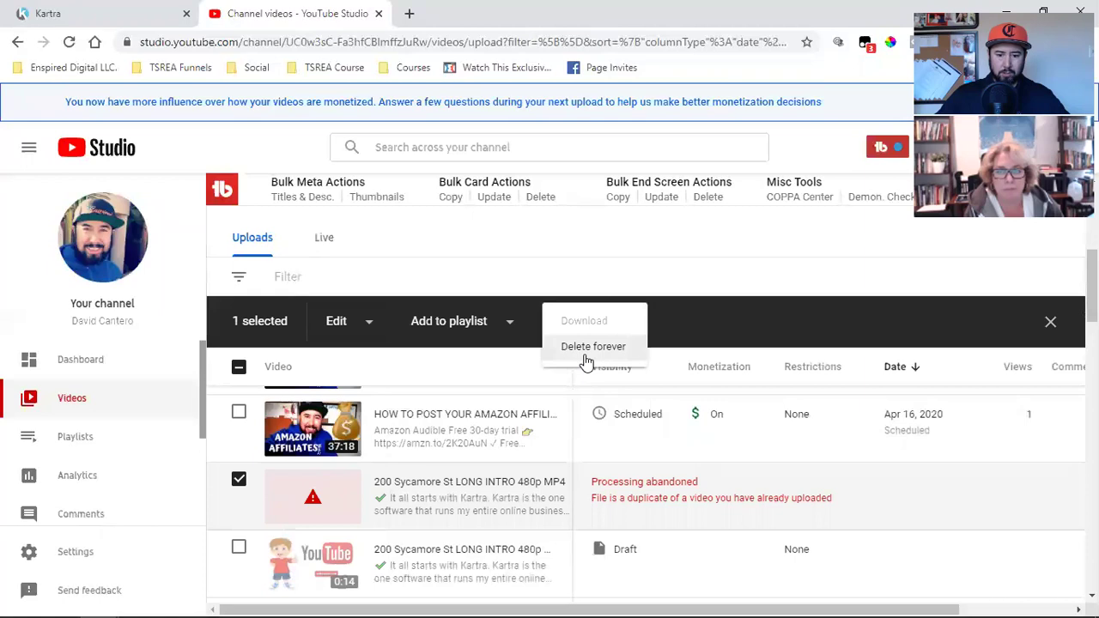
left_click(592, 346)
left_click(397, 379)
left_click(719, 430)
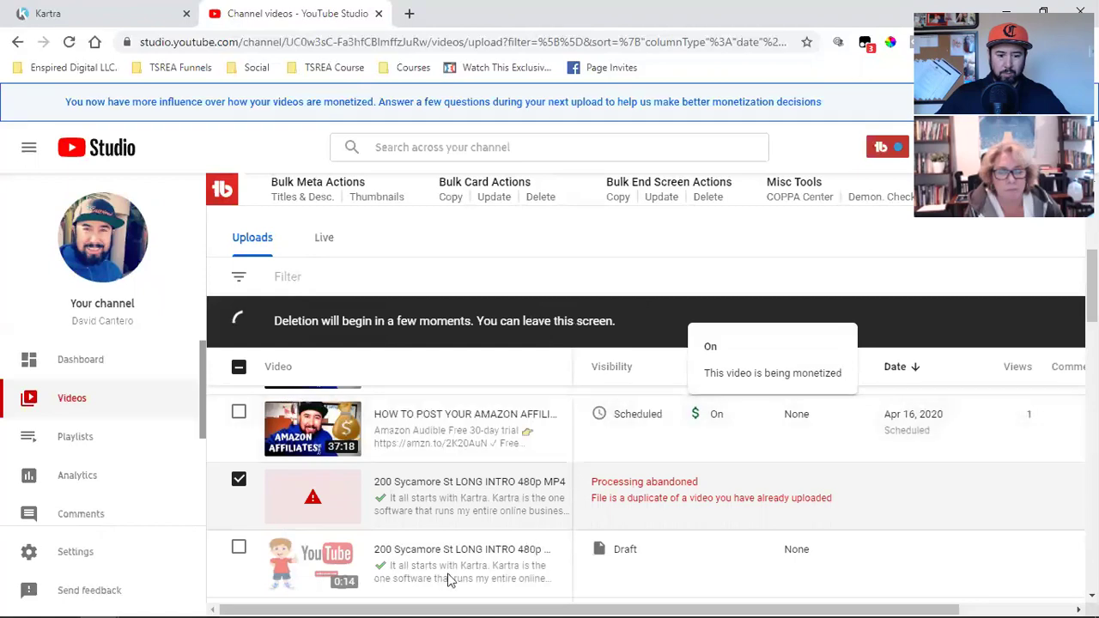
Take the 200 Sycamore St draft from Details through Monetization, Ad suitability and Video elements to Visibility.
left_click(310, 565)
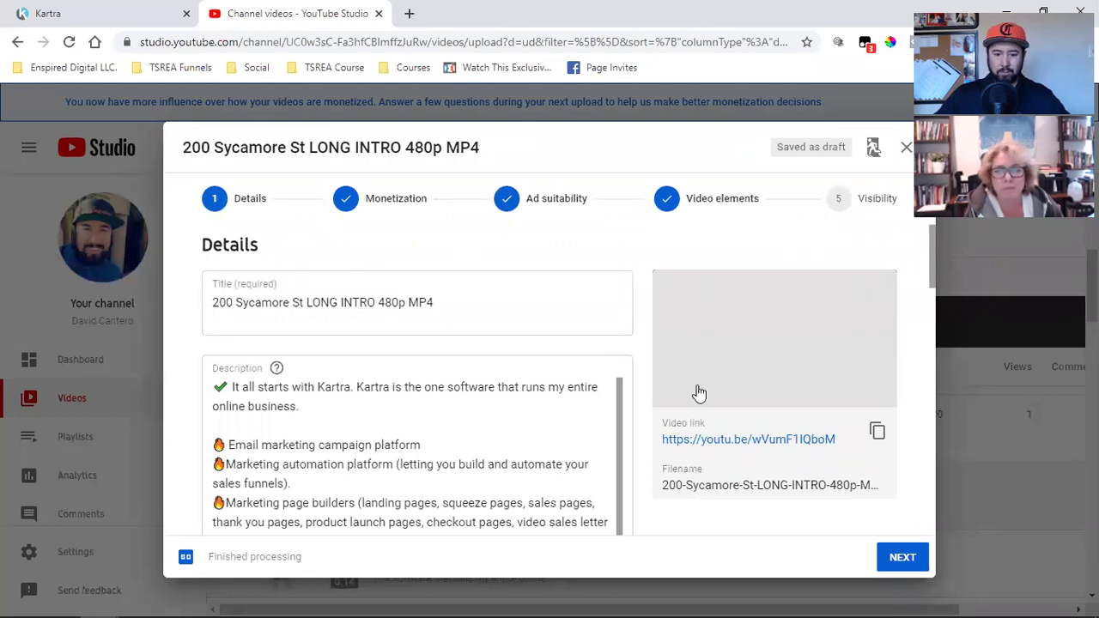
scroll(798, 412, "down", 5)
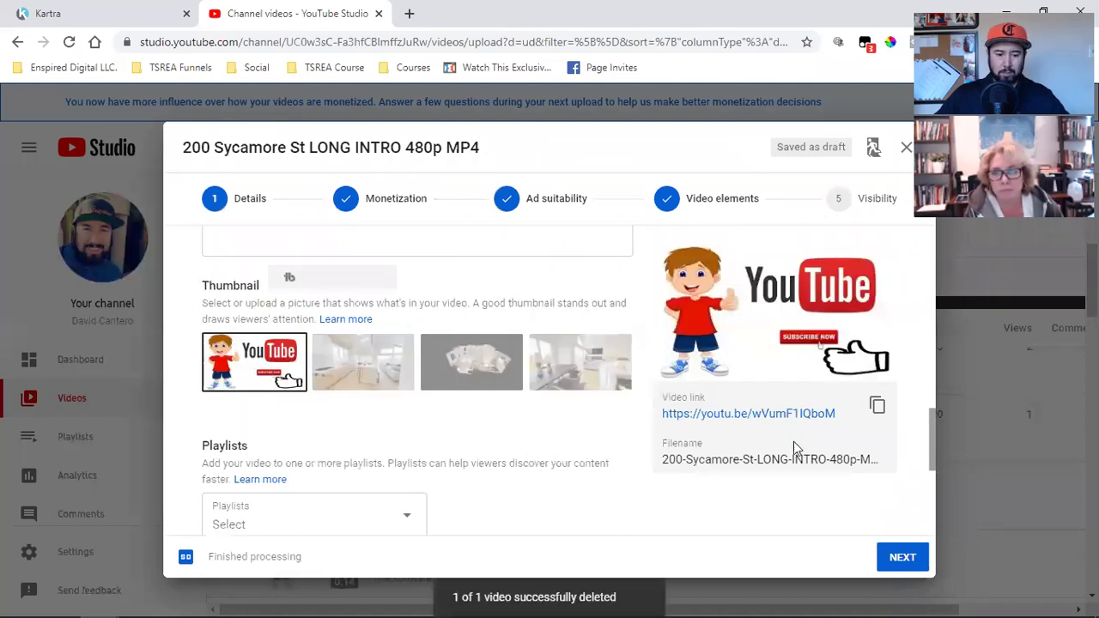
scroll(841, 515, "down", 4)
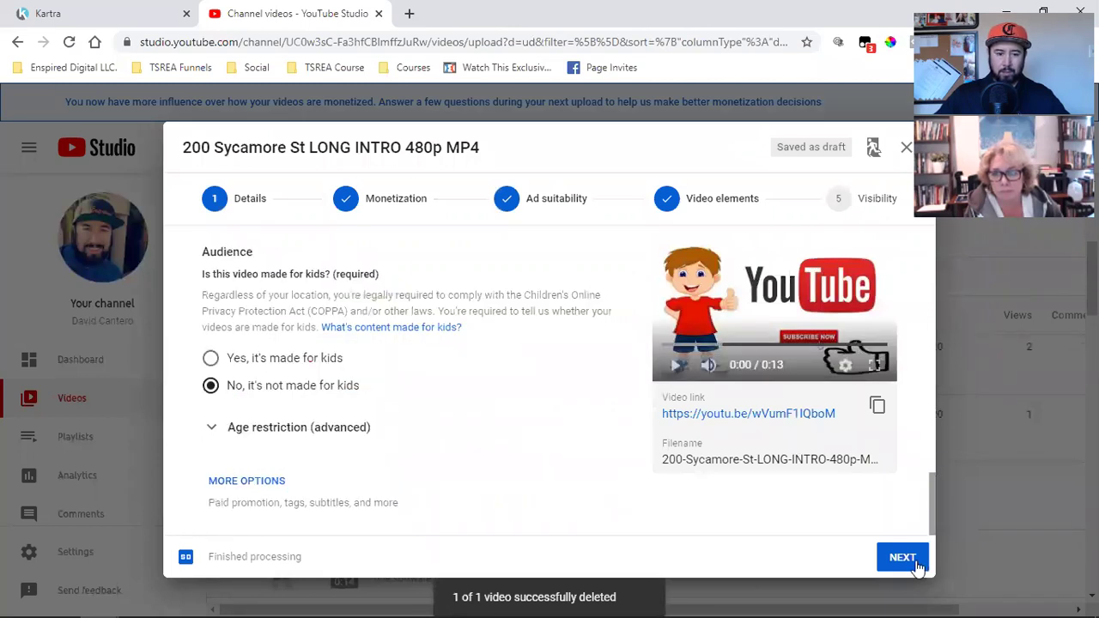
left_click(901, 557)
scroll(549, 425, "down", 5)
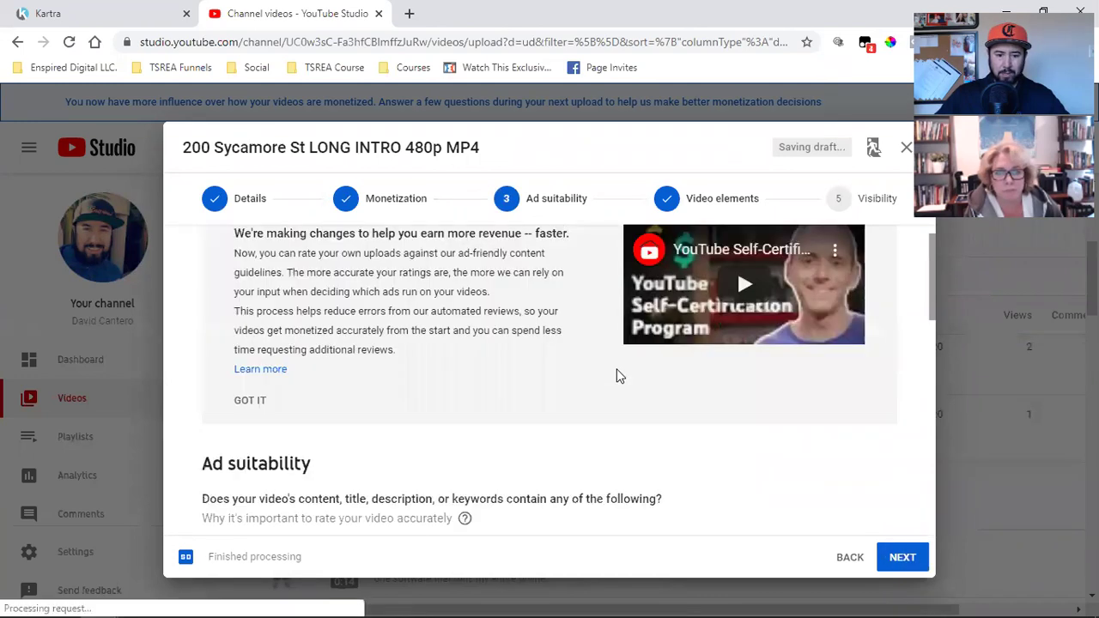
scroll(616, 376, "down", 10)
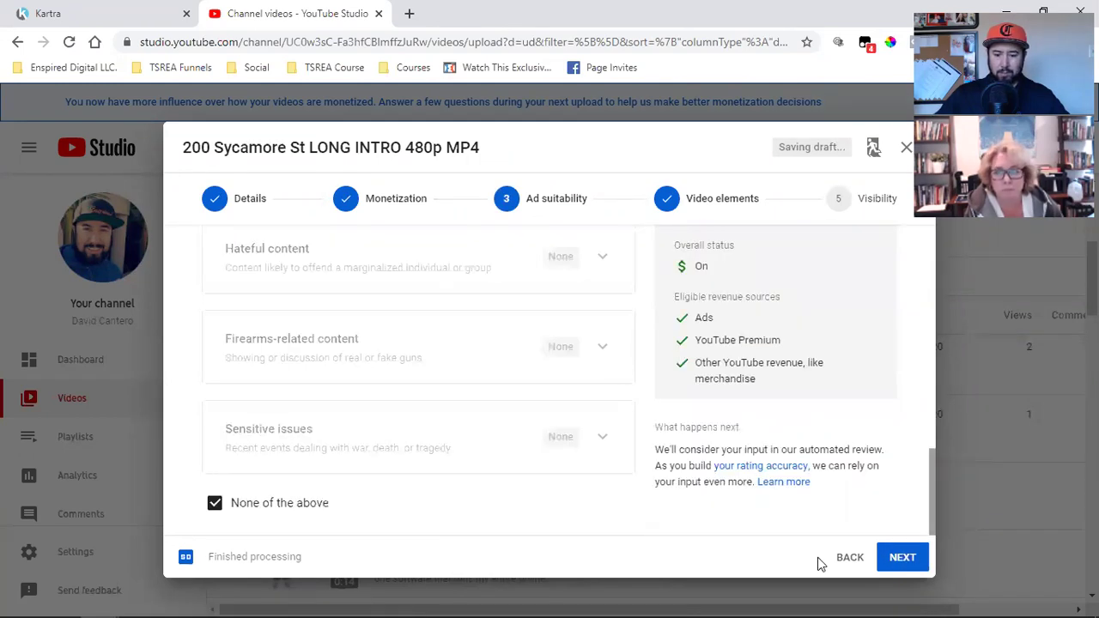
left_click(893, 559)
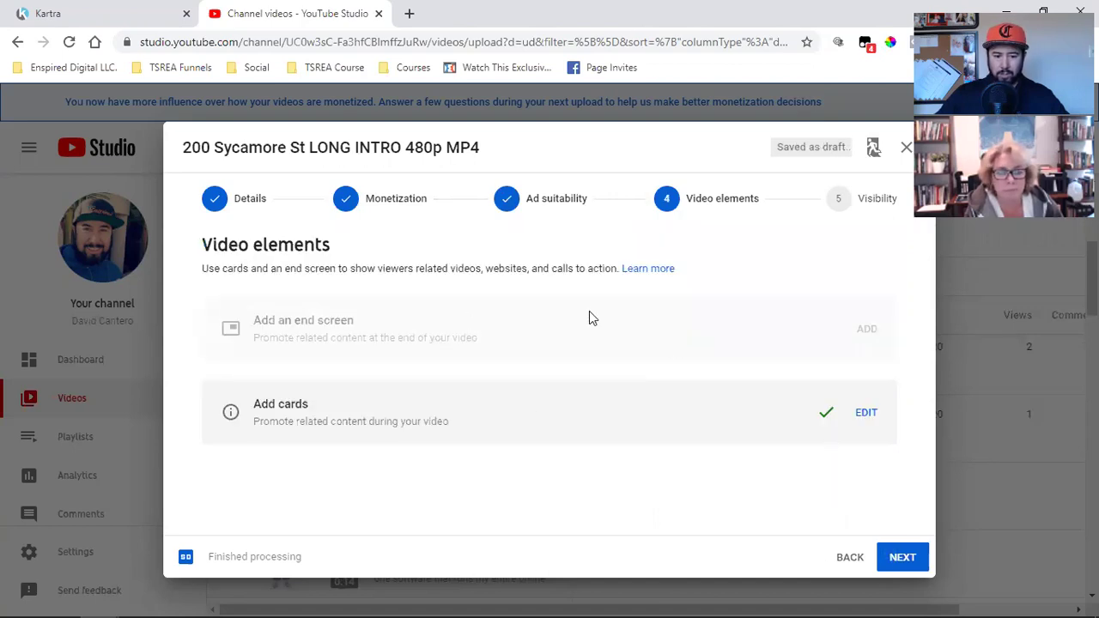
left_click(903, 565)
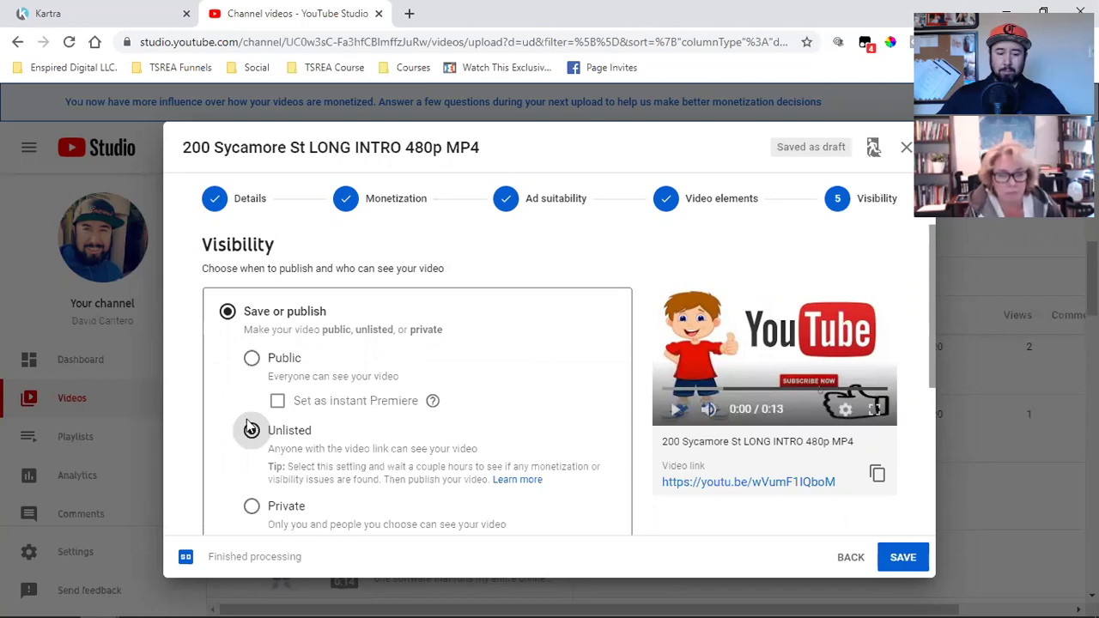
Choose Schedule visibility, which defaults to Apr 16, 2020 at 12:00 AM.
scroll(339, 447, "down", 3)
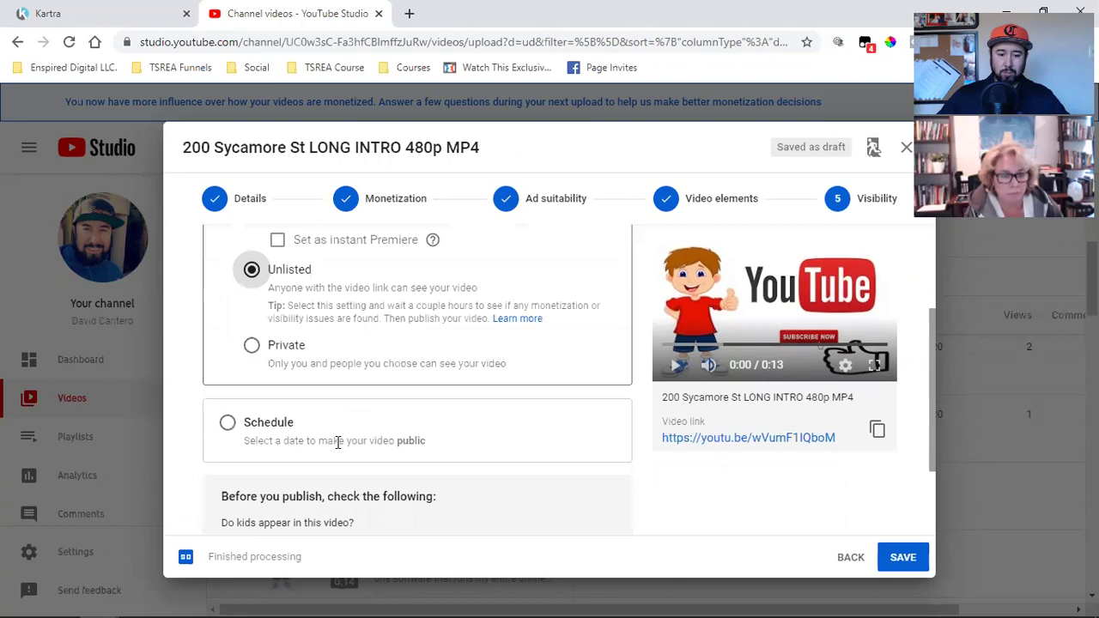
left_click(226, 302)
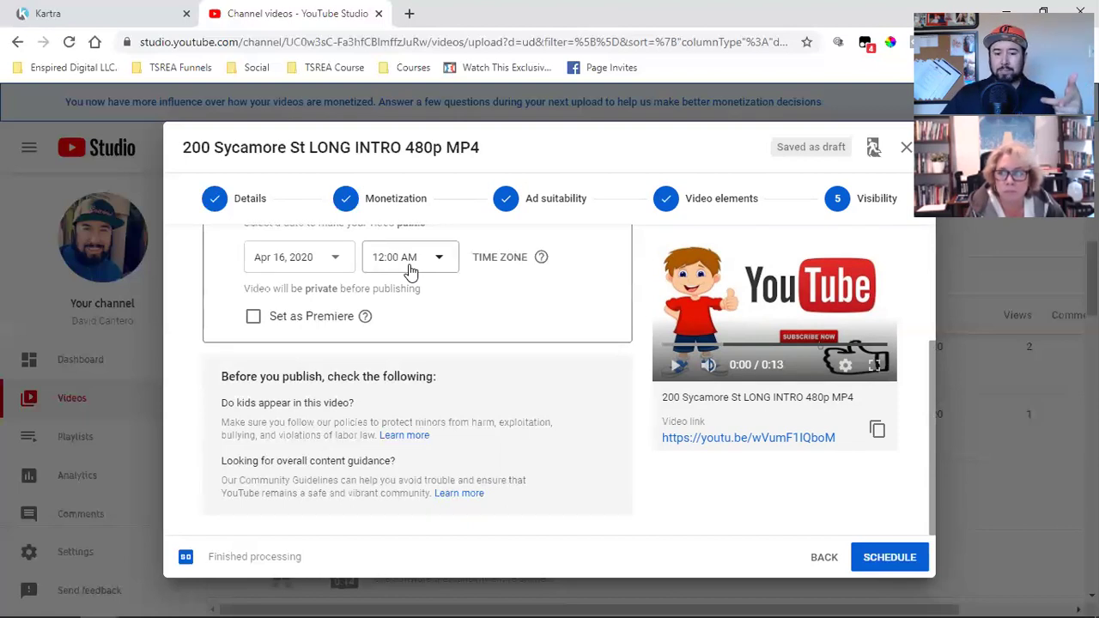
Review the available publish times in the schedule's time dropdown.
scroll(410, 292, "up", 3)
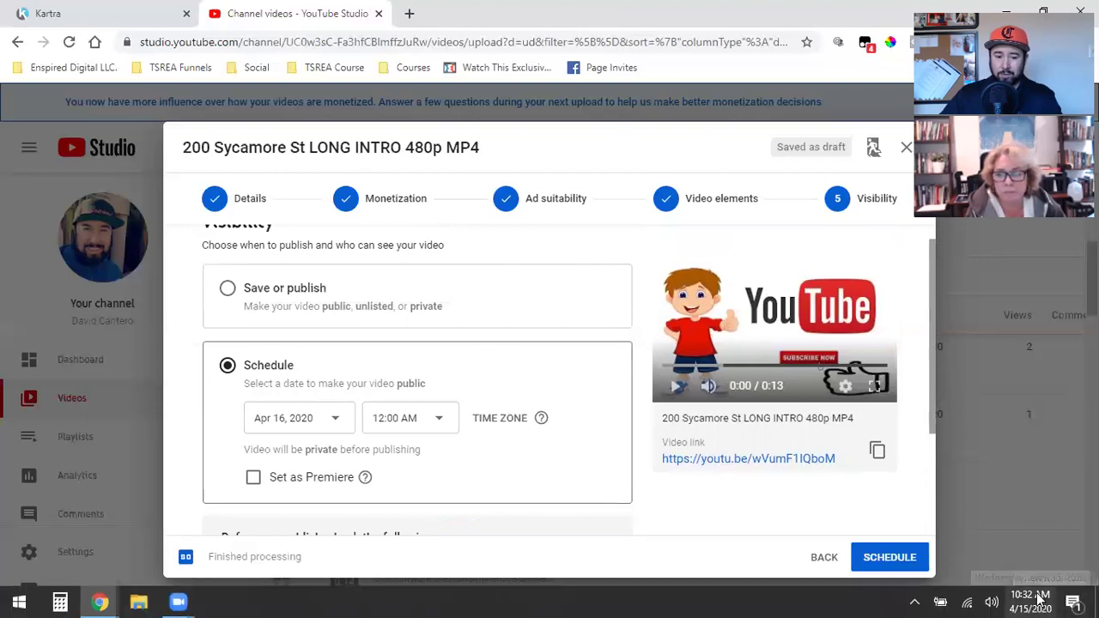
left_click(439, 421)
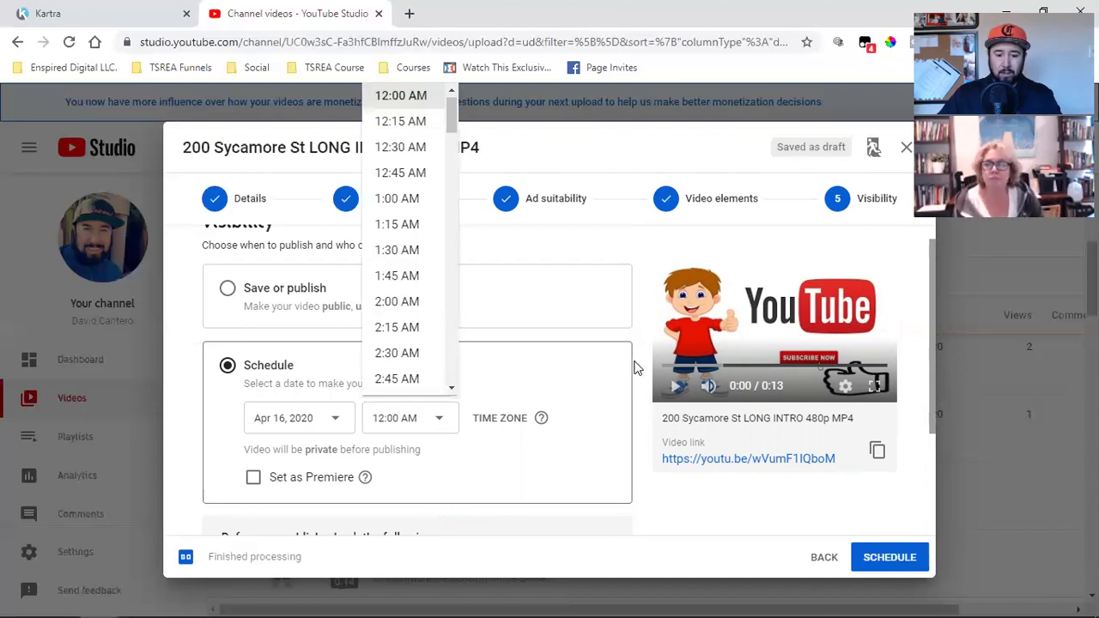
scroll(635, 368, "down", 2)
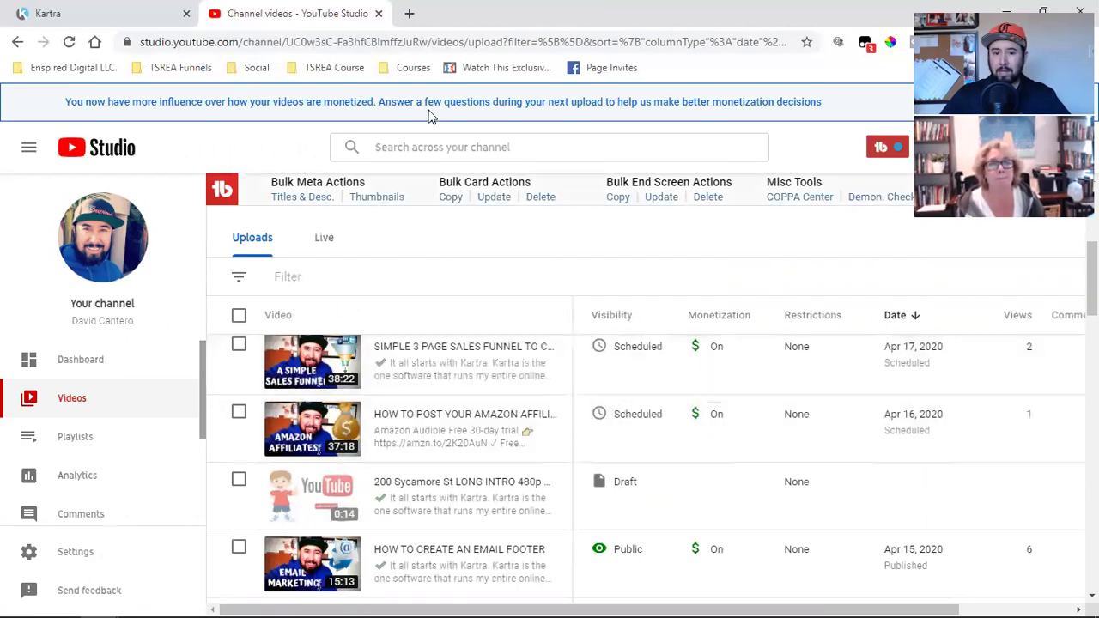
Open the channel's YouTube page from the Social bookmarks folder.
left_click(348, 68)
mouse_move(257, 68)
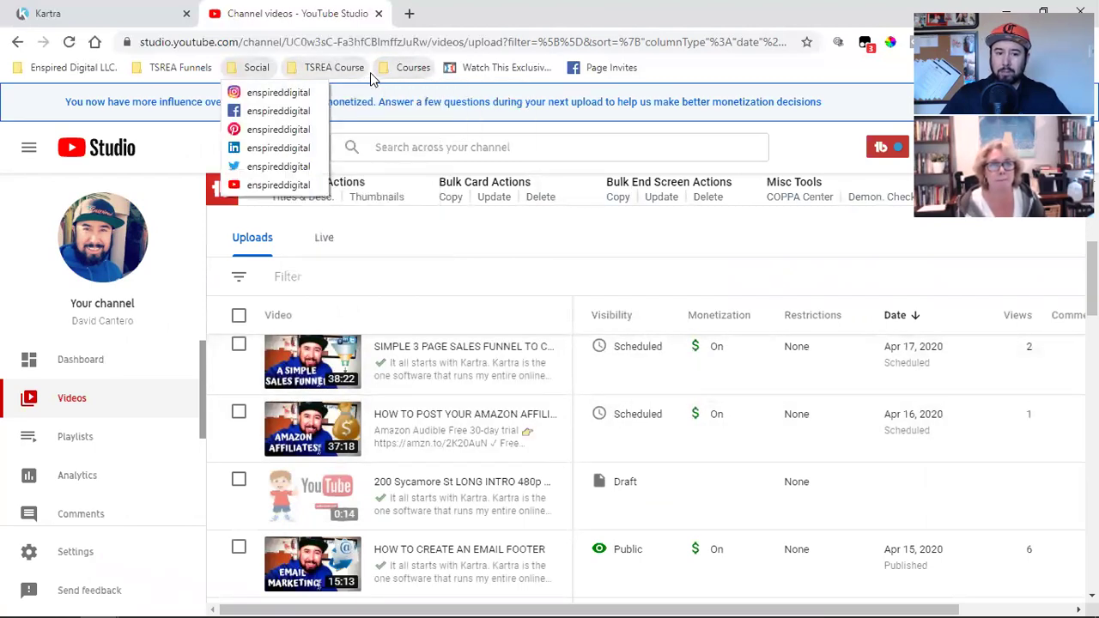
left_click(275, 184)
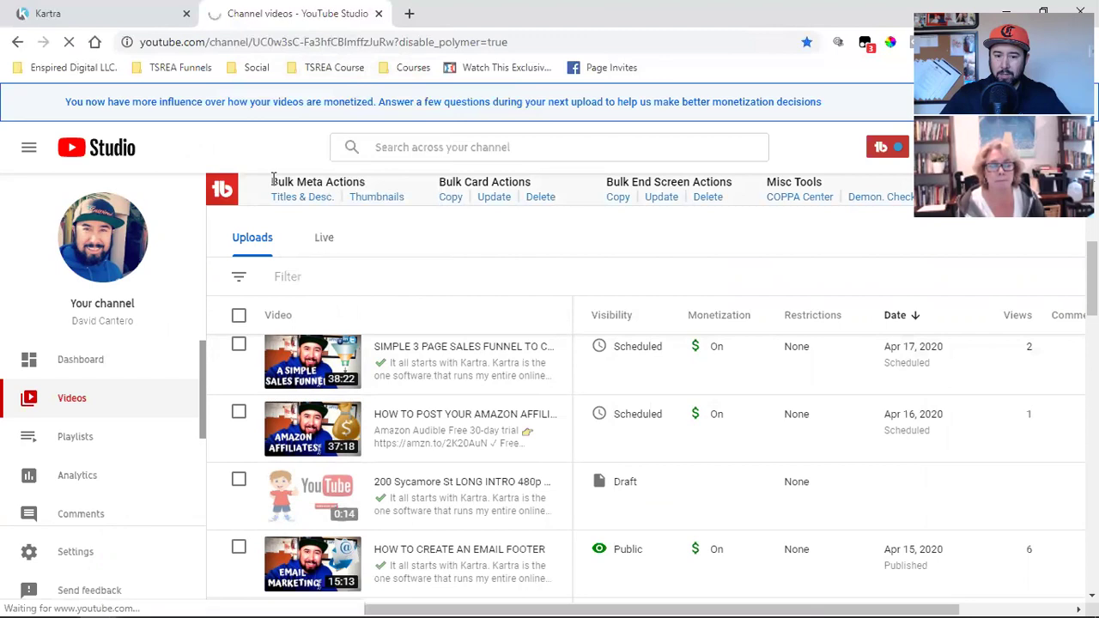